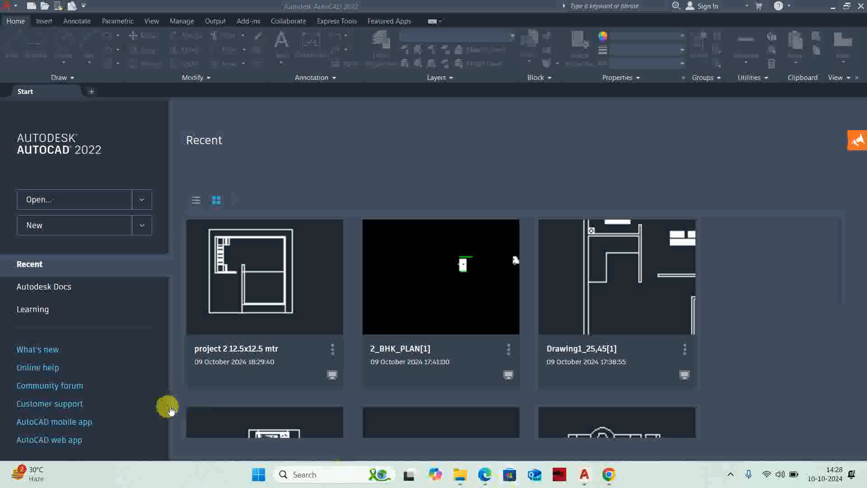
Create a new drawing from the acadiso.dwt template and maximize its drawing window.
click(145, 225)
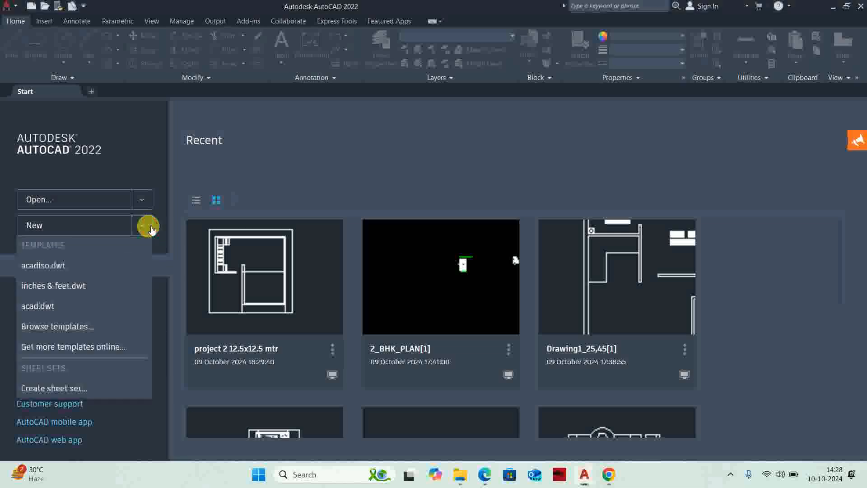
click(97, 268)
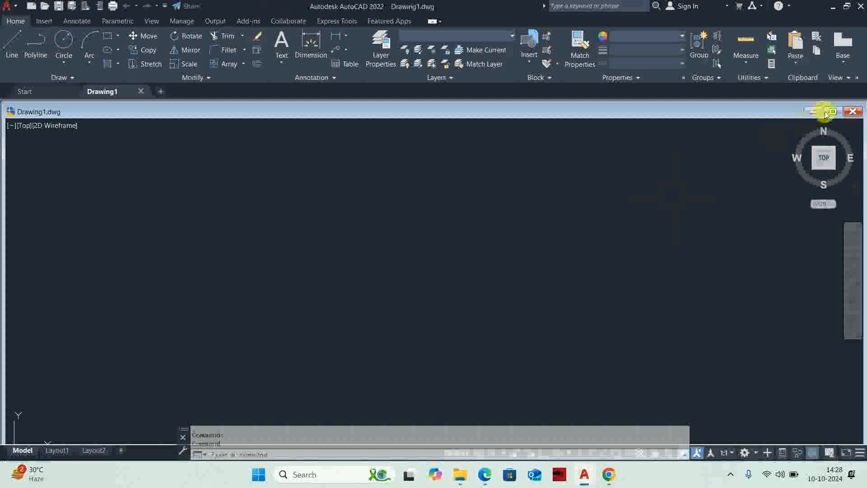
click(833, 111)
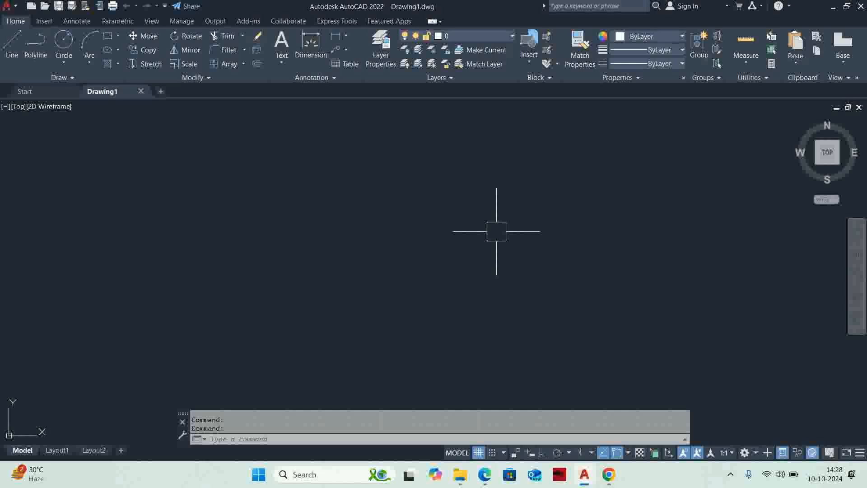
Configure the drawing units to a length precision of 0.00 and an insertion scale of centimeters.
text(un)
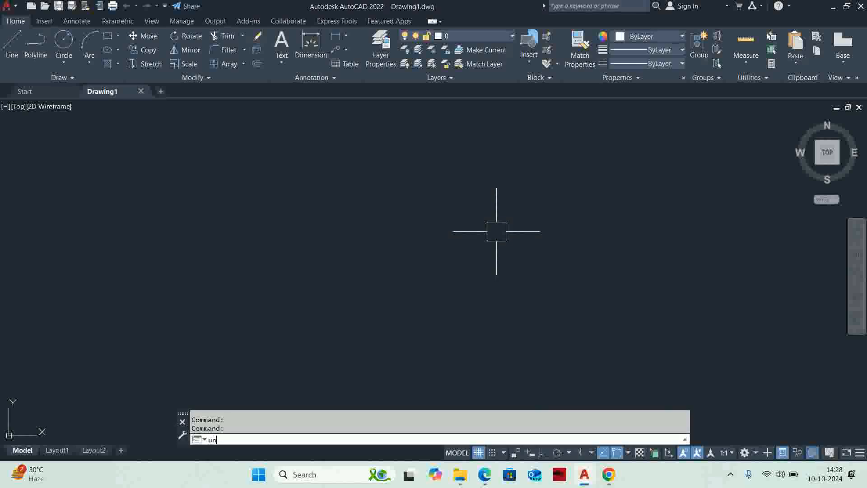
key(Return)
click(357, 180)
click(346, 203)
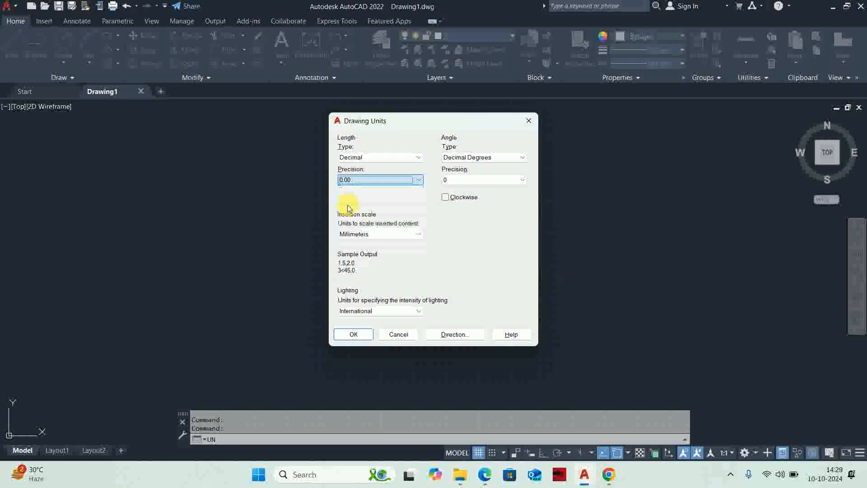
click(355, 234)
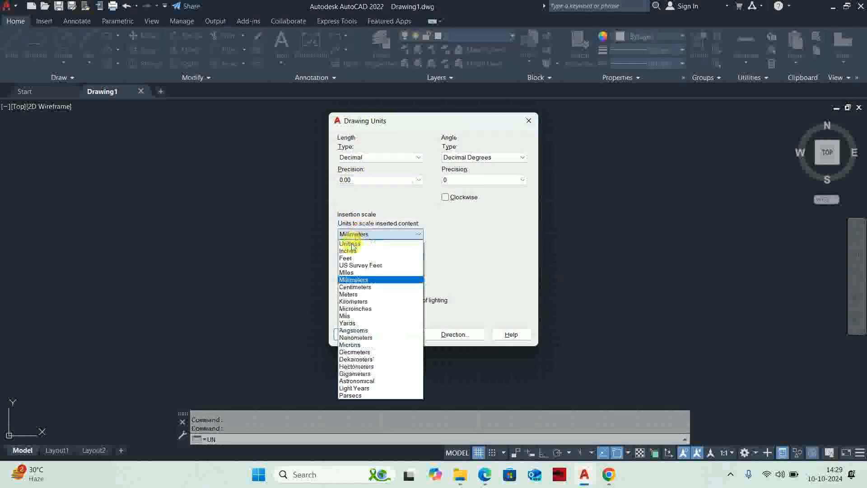
click(360, 286)
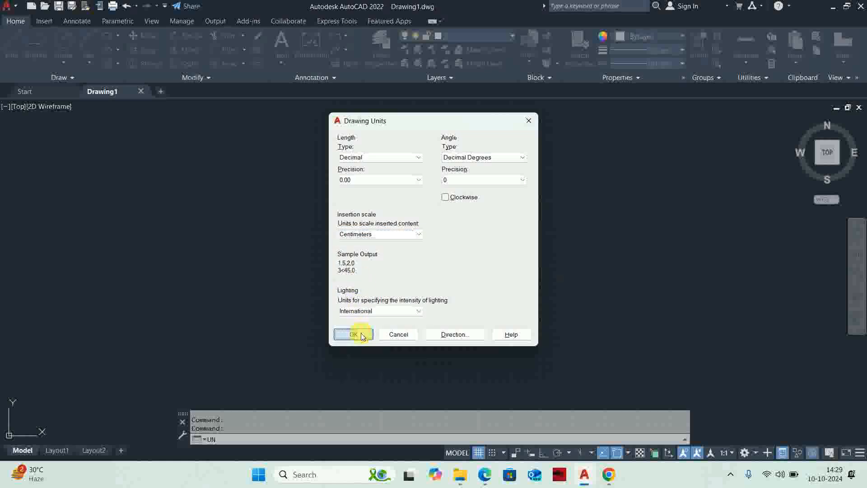
click(362, 334)
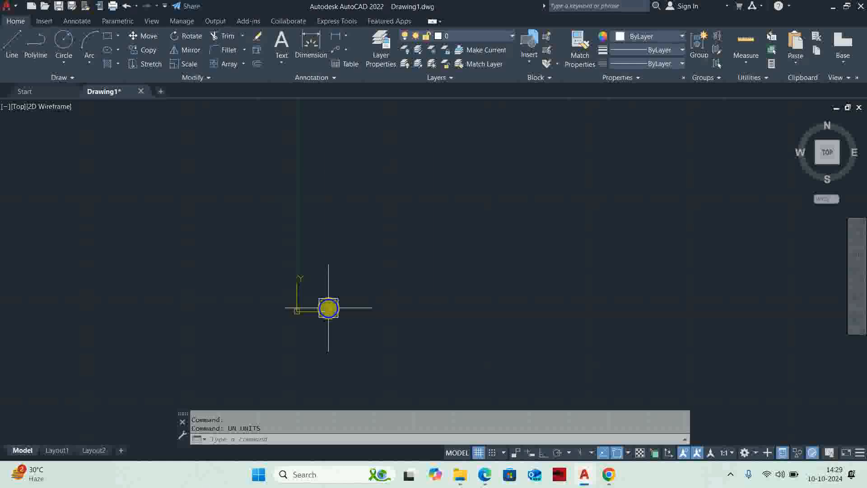
Turn off the display of the UCS icon at the origin.
right_click(328, 308)
mouse_move(406, 300)
click(451, 300)
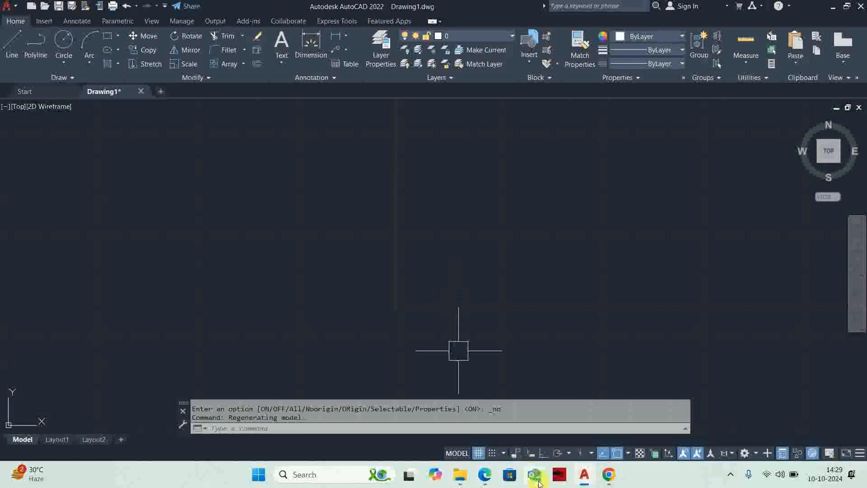
Switch to File Explorer and open the image Civil WB 013 from Desktop > Work_Books > Civil Workbook on drive E:, maximizing its viewer.
click(462, 475)
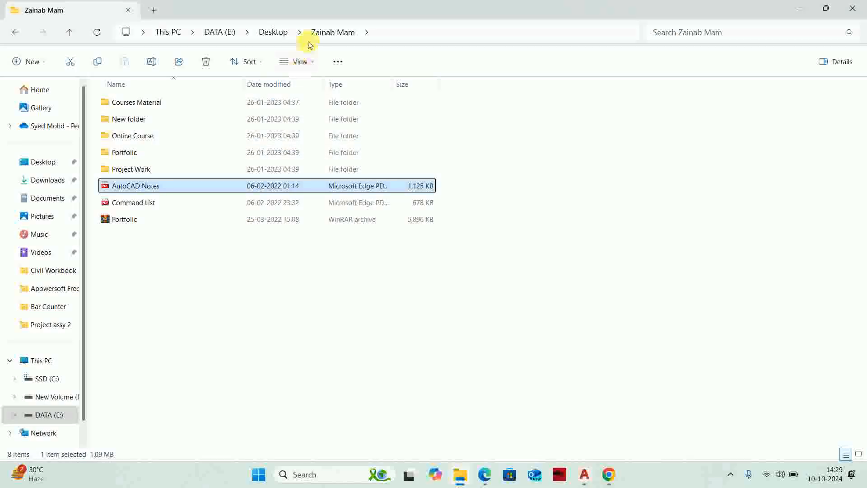
click(285, 37)
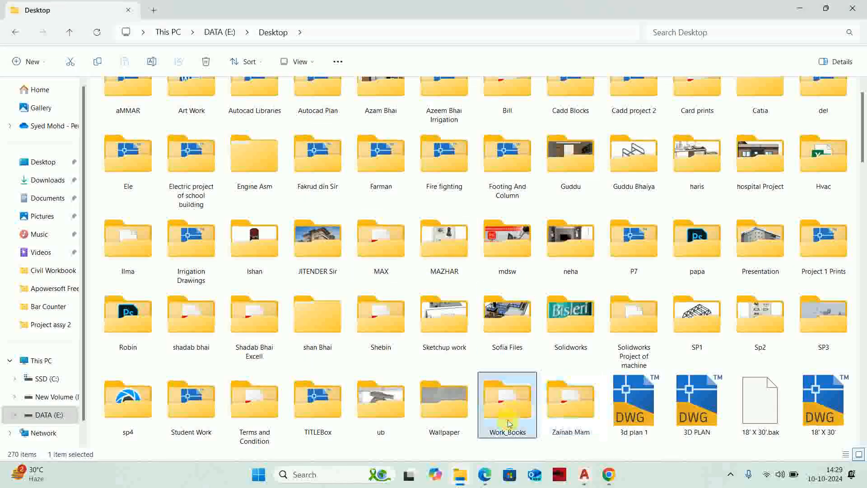
double_click(508, 411)
double_click(137, 119)
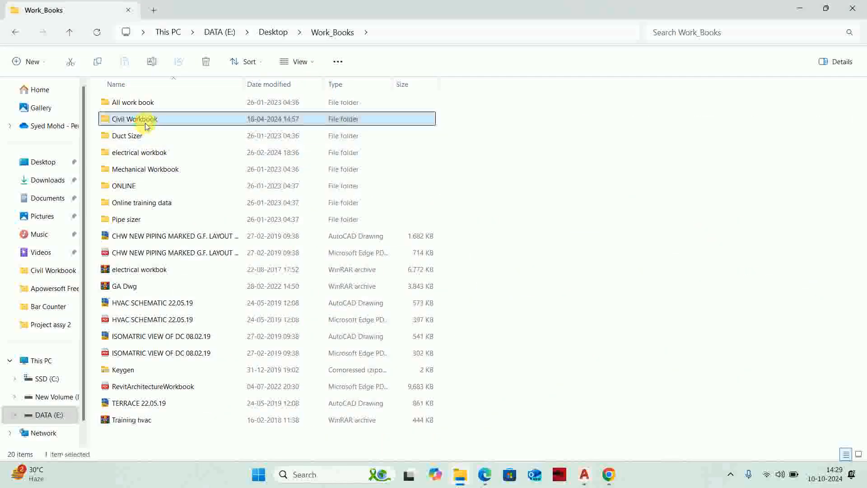
click(130, 180)
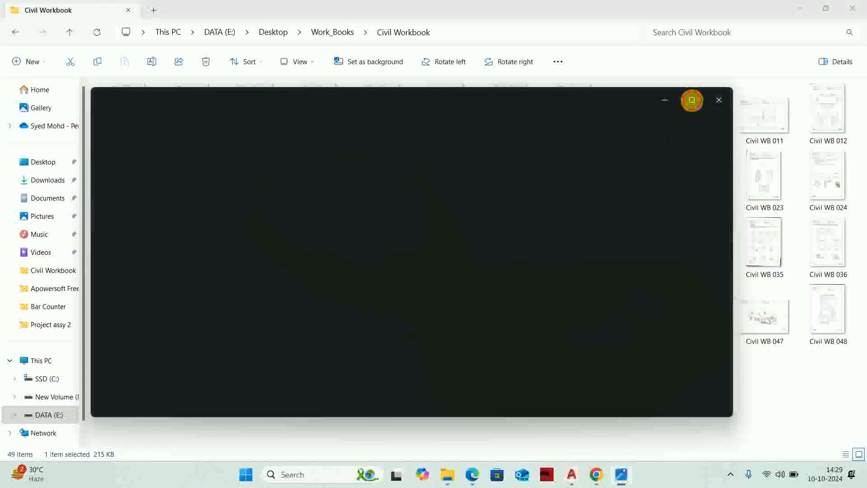
click(691, 100)
Examine the floor plan and the door sizes in the Specifications table of the workbook page.
scroll(445, 261, up, 5)
drag(396, 89, 384, 207)
scroll(527, 202, down, 3)
drag(422, 321, 403, 160)
scroll(404, 116, down, 4)
scroll(450, 387, up, 4)
scroll(450, 387, up, 13)
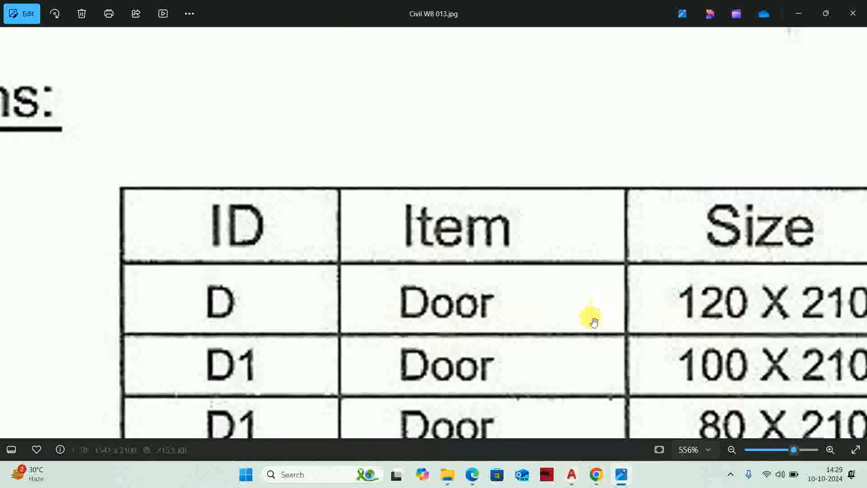
scroll(595, 321, up, 1)
drag(745, 316, 644, 316)
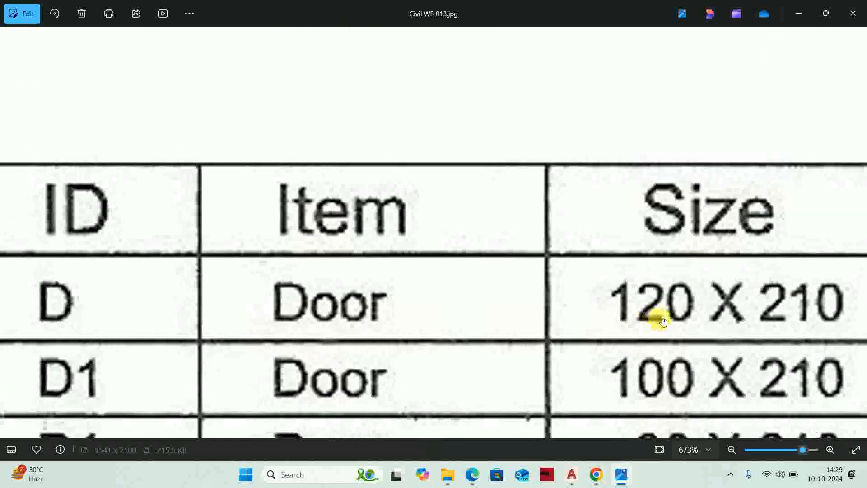
scroll(660, 316, down, 2)
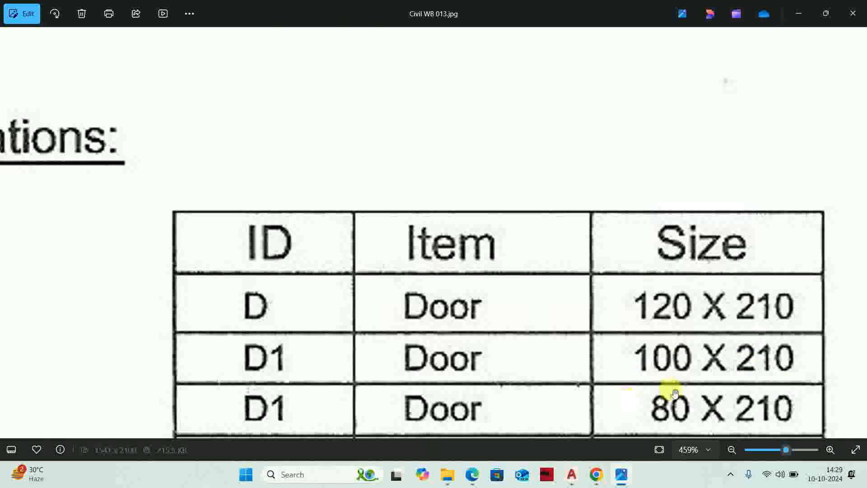
Examine where the D1, D2 and O openings are located on the plan and check them against the Specifications table.
click(799, 13)
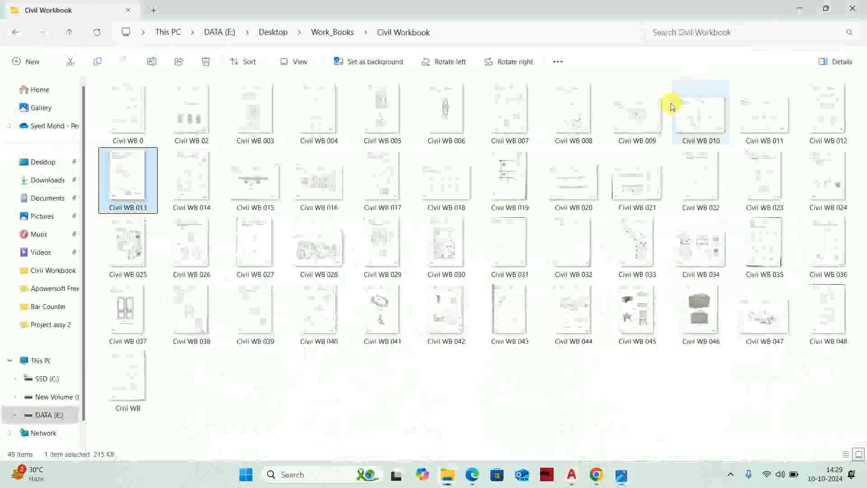
click(621, 474)
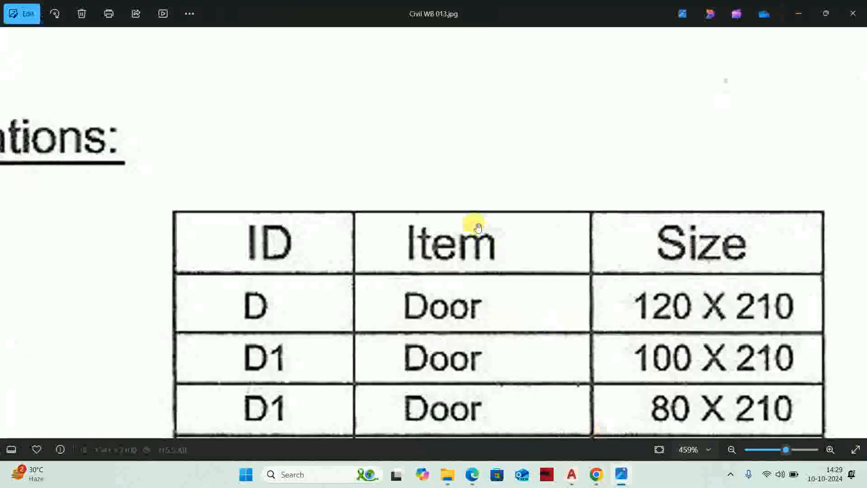
scroll(452, 203, down, 3)
scroll(420, 145, up, 5)
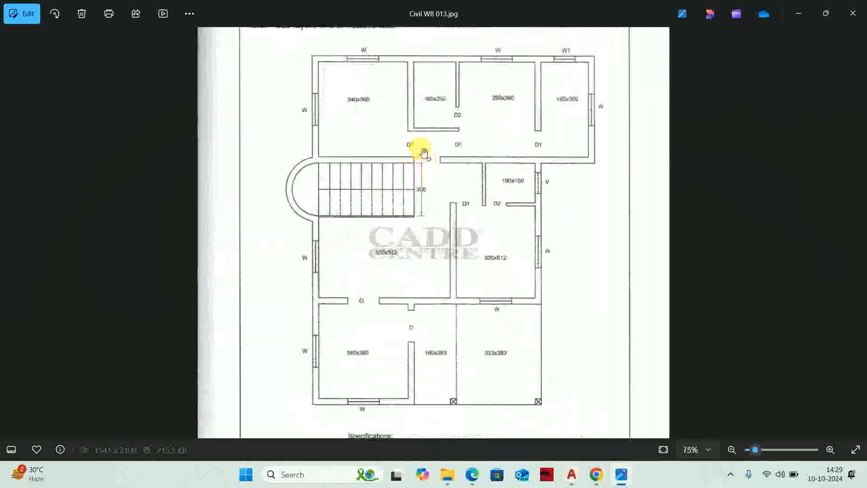
scroll(420, 249, down, 1)
scroll(434, 271, up, 3)
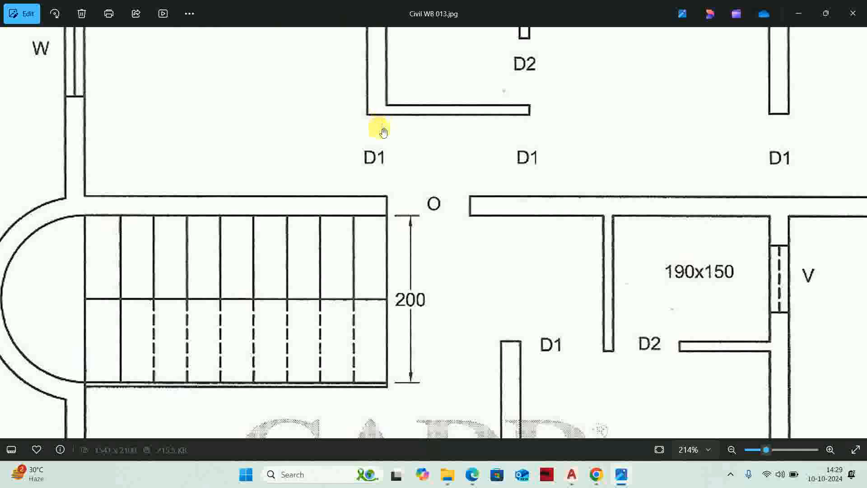
scroll(383, 134, down, 2)
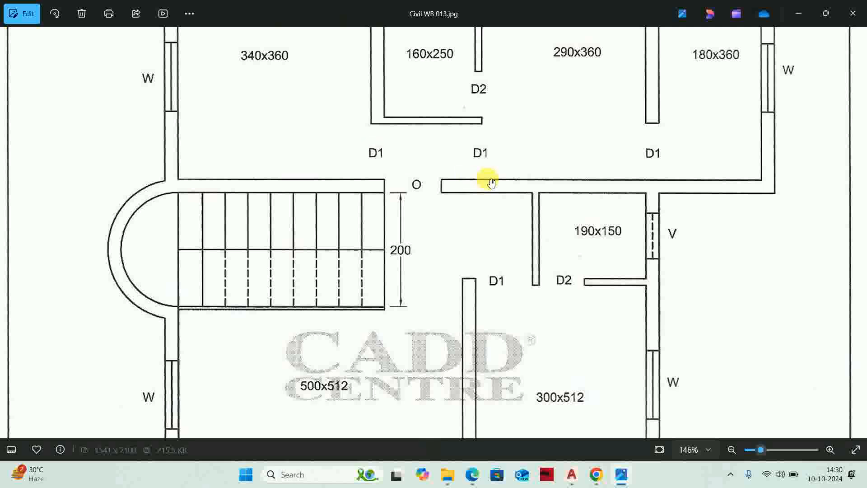
scroll(490, 181, down, 6)
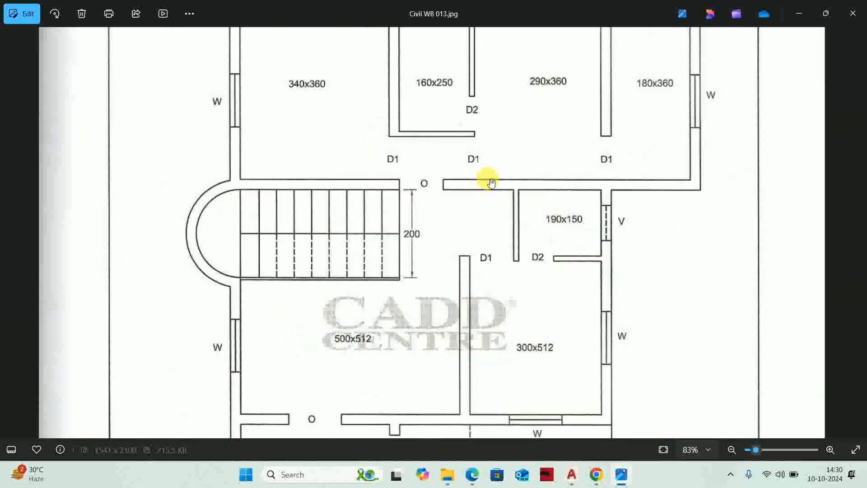
scroll(464, 354, up, 4)
scroll(463, 390, up, 4)
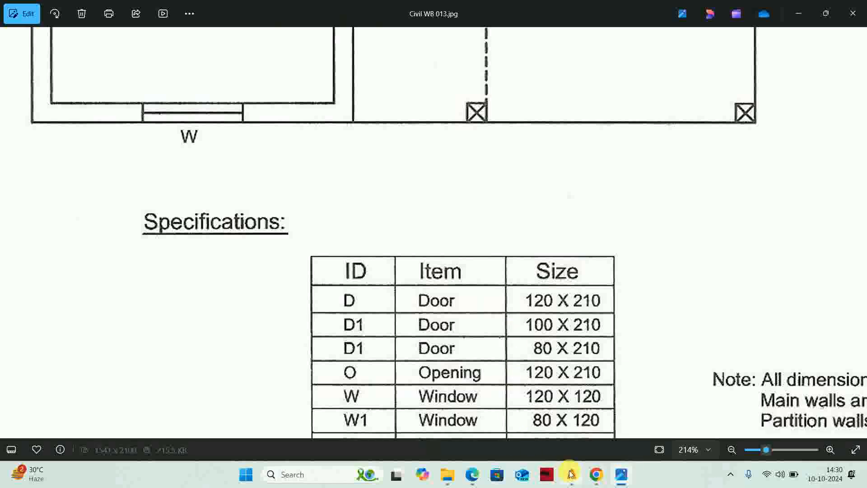
Switch to Paint and sketch a roughly square outline freehand with a thickened black pencil.
key(super)
text(paint)
key(Return)
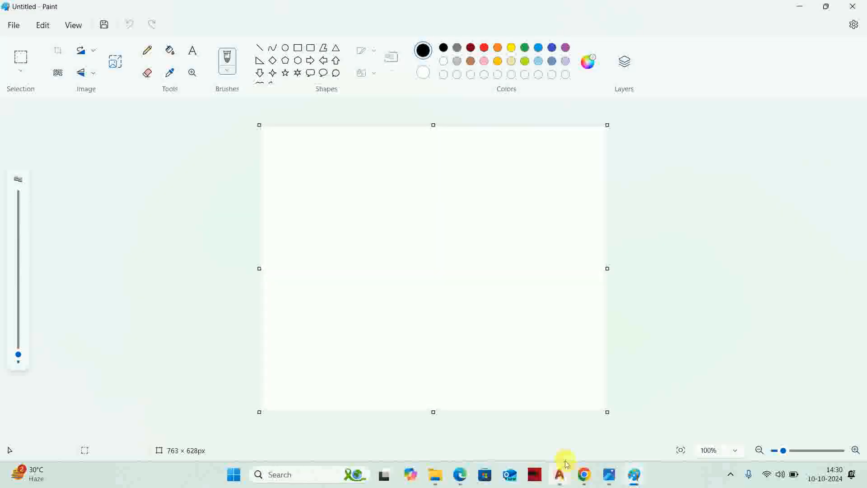
ctrl+scroll(289, 135, up, 5)
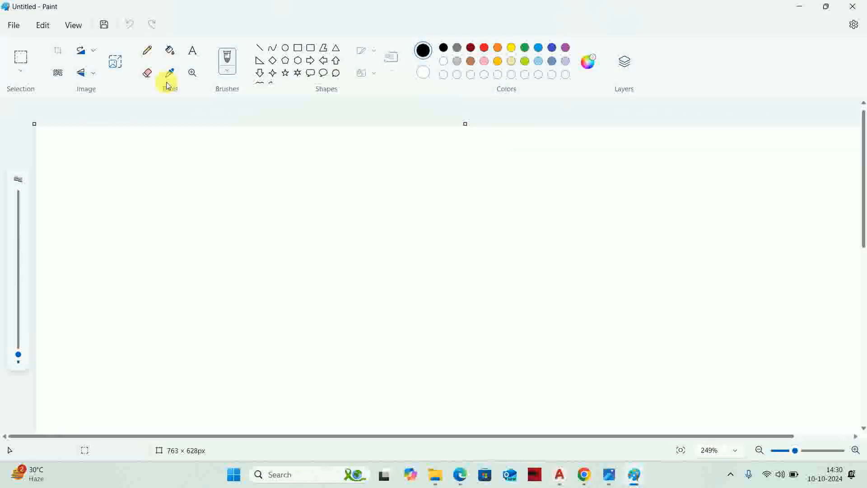
click(148, 49)
drag(16, 359, 18, 342)
ctrl+scroll(283, 296, up, 1)
drag(298, 209, 289, 406)
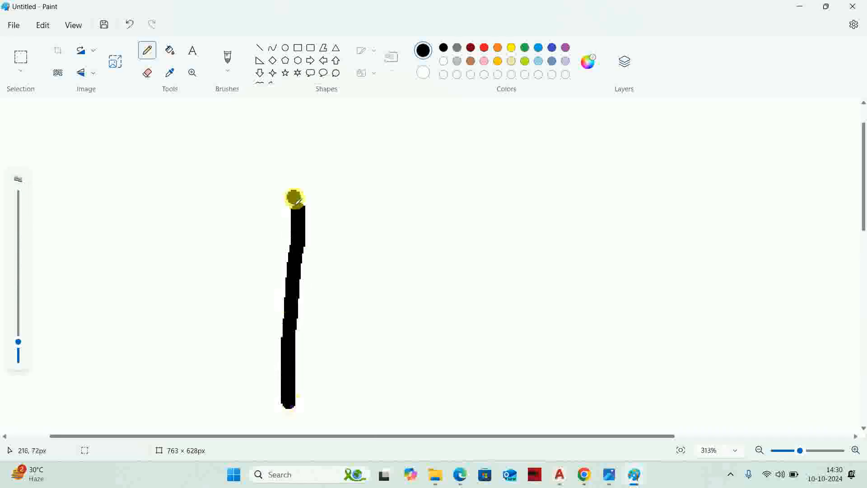
mouse_move(302, 212)
mouse_down()
mouse_move(474, 217)
mouse_move(466, 400)
mouse_move(282, 409)
mouse_up()
ctrl+scroll(366, 186, down, 1)
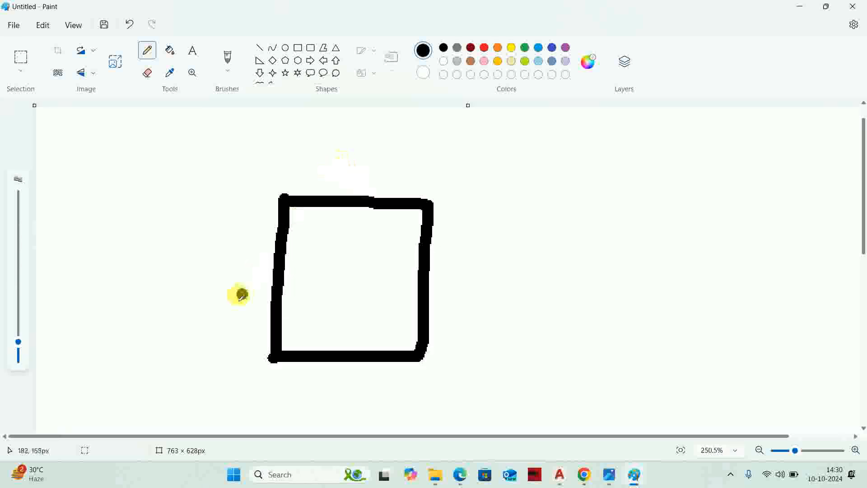
Label the square by hand with 75 below it and 100 beside its vertical edge, with arrows for the vertical dimension.
drag(301, 387, 336, 420)
mouse_move(316, 401)
mouse_down()
mouse_move(382, 400)
mouse_move(370, 407)
mouse_up()
drag(371, 380, 389, 382)
drag(183, 240, 178, 287)
mouse_move(207, 246)
mouse_down()
mouse_move(195, 251)
mouse_move(212, 260)
mouse_up()
mouse_move(251, 237)
mouse_down()
mouse_move(240, 253)
mouse_move(256, 248)
mouse_move(252, 236)
mouse_up()
mouse_move(245, 286)
mouse_down()
mouse_move(244, 345)
mouse_move(261, 327)
mouse_up()
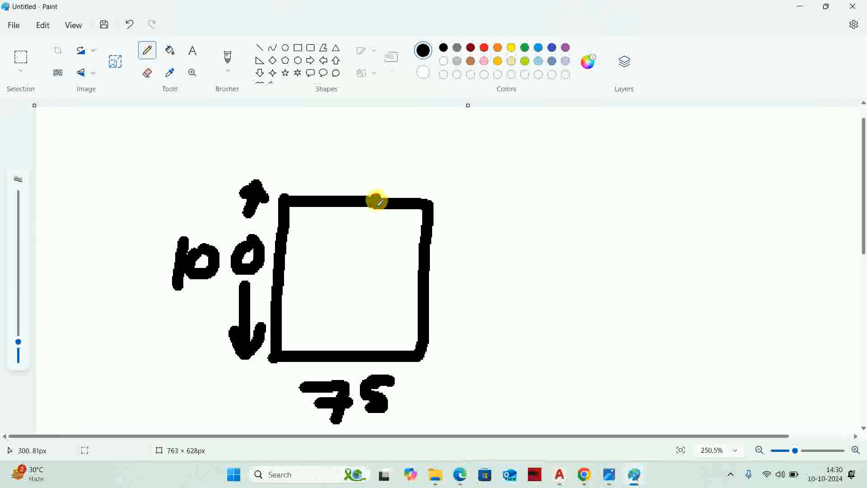
Draw a rectangular notch in the square's upper-right corner and erase the outer corner lines.
mouse_move(383, 201)
mouse_down()
mouse_move(382, 276)
mouse_move(418, 280)
mouse_up()
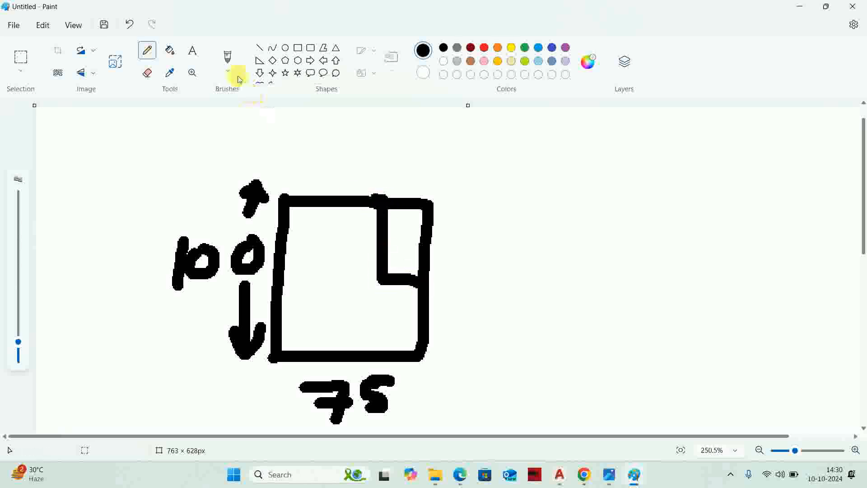
click(151, 72)
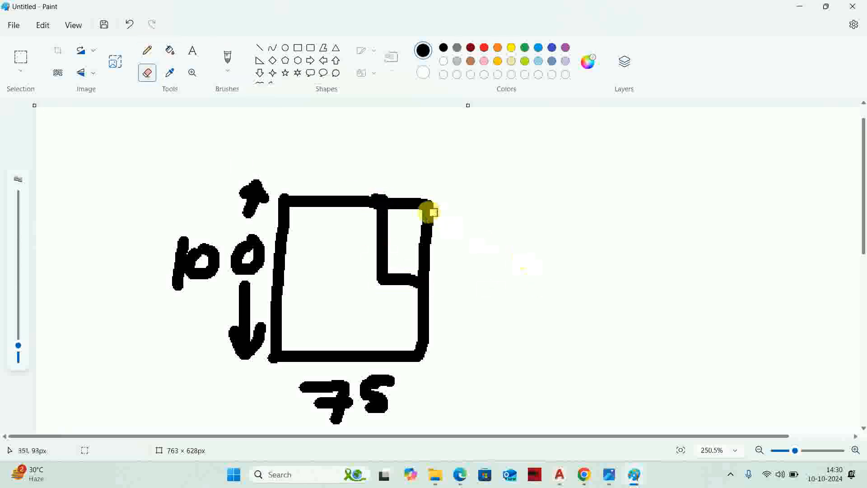
mouse_move(392, 197)
mouse_down()
mouse_move(391, 221)
mouse_move(408, 192)
mouse_move(432, 225)
mouse_up()
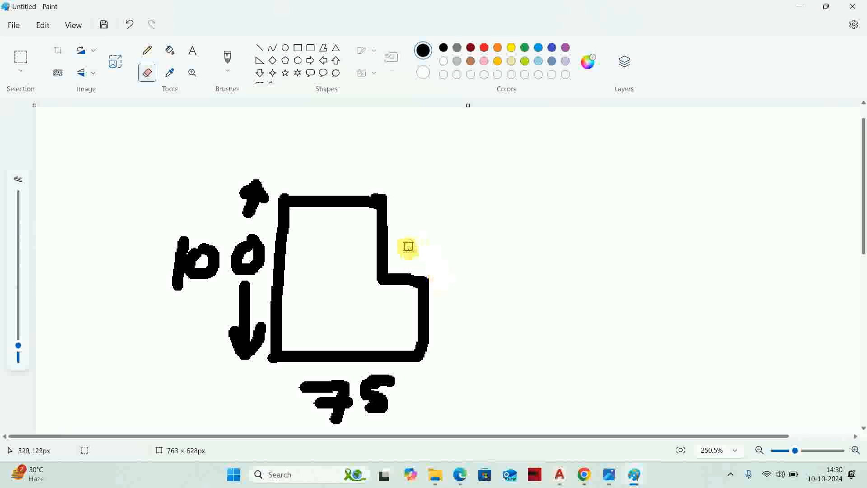
Sketch a second, mirrored outline notched at its upper-left corner, to the right of the labelled shape.
ctrl+scroll(384, 233, down, 4)
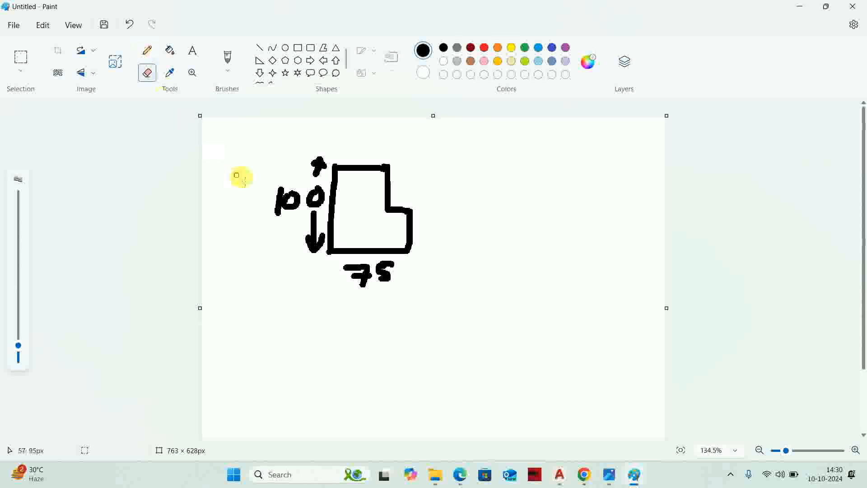
click(152, 51)
mouse_move(637, 153)
mouse_down()
mouse_move(600, 151)
mouse_move(576, 188)
mouse_move(569, 239)
mouse_move(634, 251)
mouse_move(636, 154)
mouse_up()
mouse_move(590, 183)
mouse_down()
mouse_move(555, 174)
mouse_move(492, 278)
mouse_move(520, 279)
mouse_up()
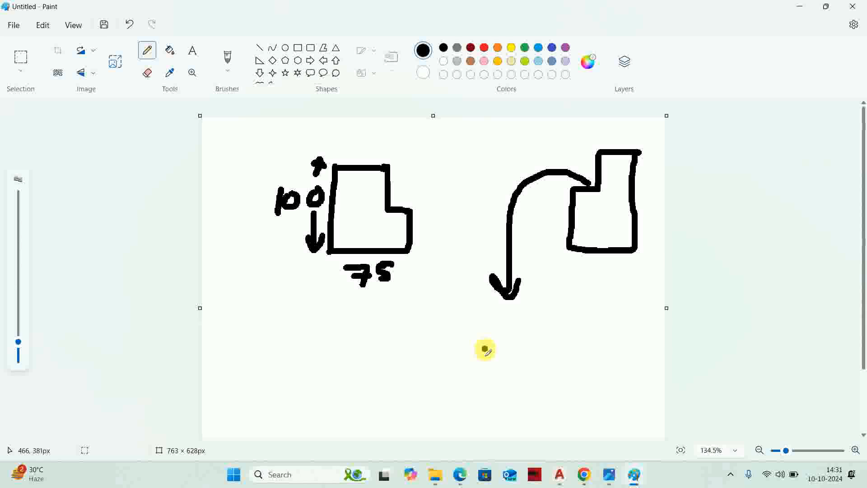
mouse_move(484, 336)
mouse_down()
mouse_move(476, 363)
mouse_move(496, 367)
mouse_up()
drag(492, 346, 493, 376)
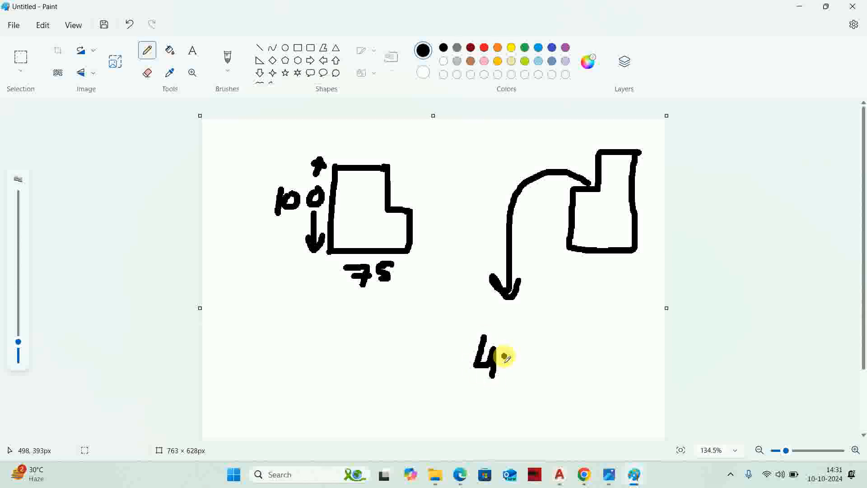
key(ctrl+z)
key(ctrl+z)
key(ctrl+z)
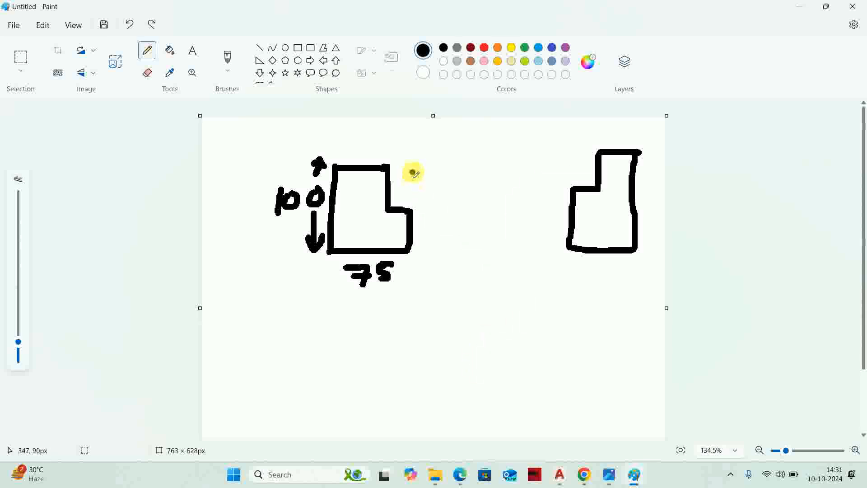
Add short extension marks beside the first outline's notch and hand-write 40 as the notch height.
drag(409, 166, 448, 170)
drag(452, 212, 453, 209)
mouse_move(457, 175)
mouse_down()
mouse_move(470, 208)
mouse_move(464, 217)
mouse_move(489, 185)
mouse_up()
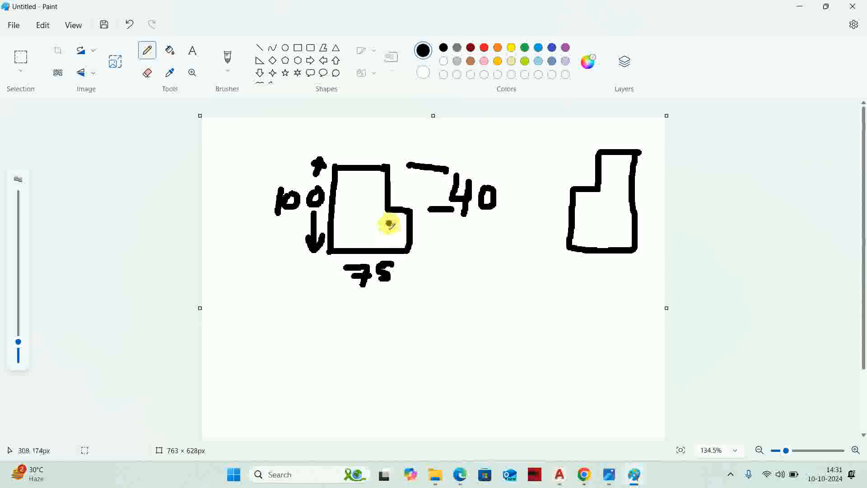
Draw extension lines and inward arrows below the notch and hand-write 12.20 as its width.
drag(387, 231, 381, 365)
drag(410, 258, 411, 356)
mouse_move(308, 328)
mouse_down()
mouse_move(356, 316)
mouse_move(341, 341)
mouse_up()
mouse_move(411, 322)
mouse_down()
mouse_move(466, 322)
mouse_move(418, 320)
mouse_up()
click(459, 340)
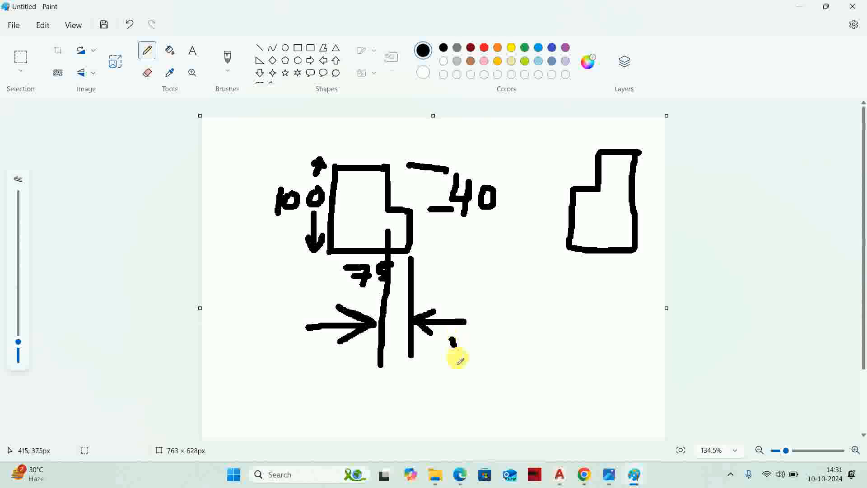
mouse_move(464, 334)
mouse_down()
mouse_move(495, 359)
mouse_move(510, 332)
mouse_move(547, 340)
mouse_up()
drag(556, 307, 574, 316)
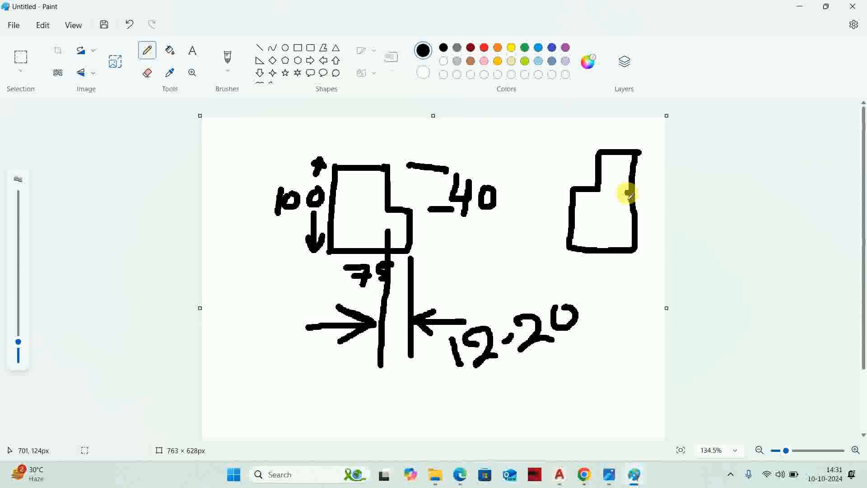
Minimize Paint, the plan image and the Civil Workbook folder to return to the AutoCAD drawing.
click(802, 8)
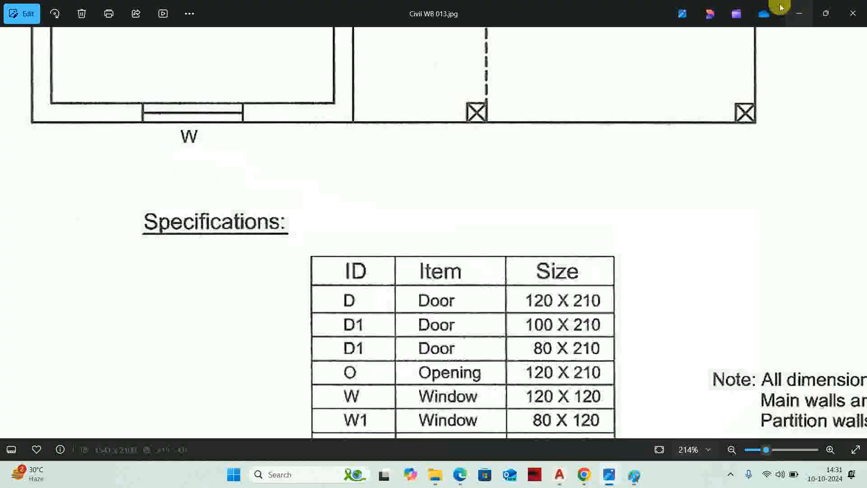
click(805, 6)
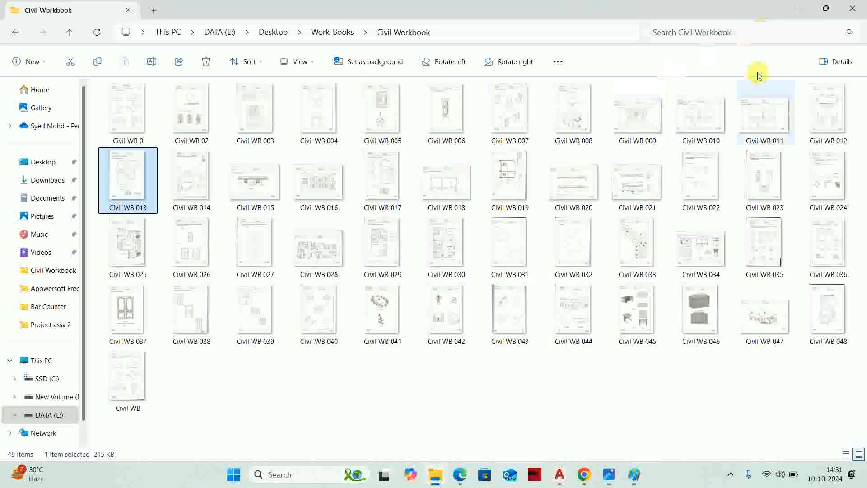
click(799, 8)
key(Escape)
key(Escape)
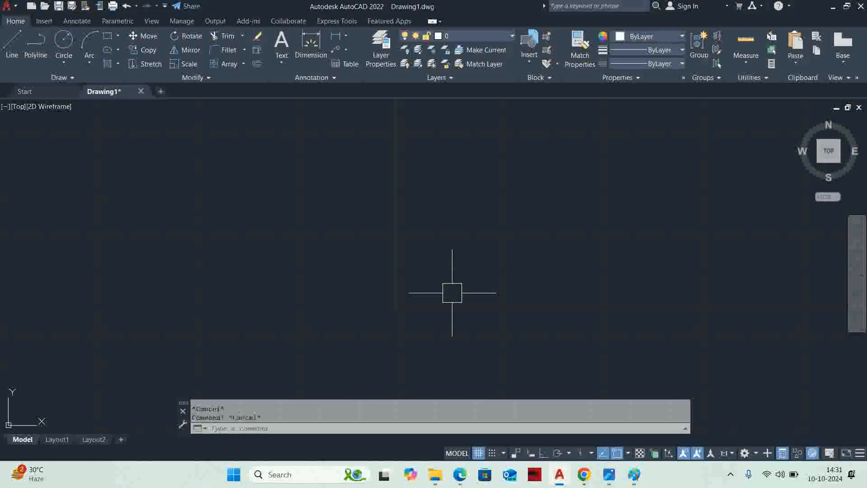
Draw a rectangle by dimensions, with length 7.5 and width 10.
text(rec)
key(Return)
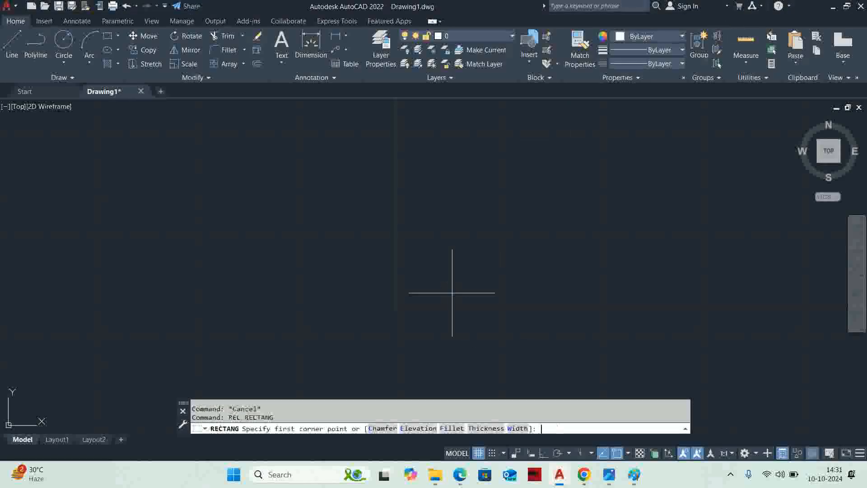
click(386, 313)
text(d)
key(Return)
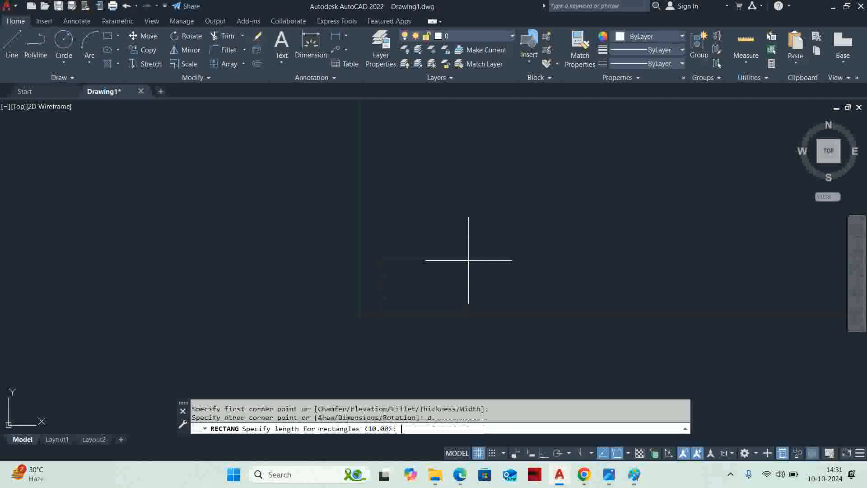
text(7.5)
key(Return)
text(10)
key(Return)
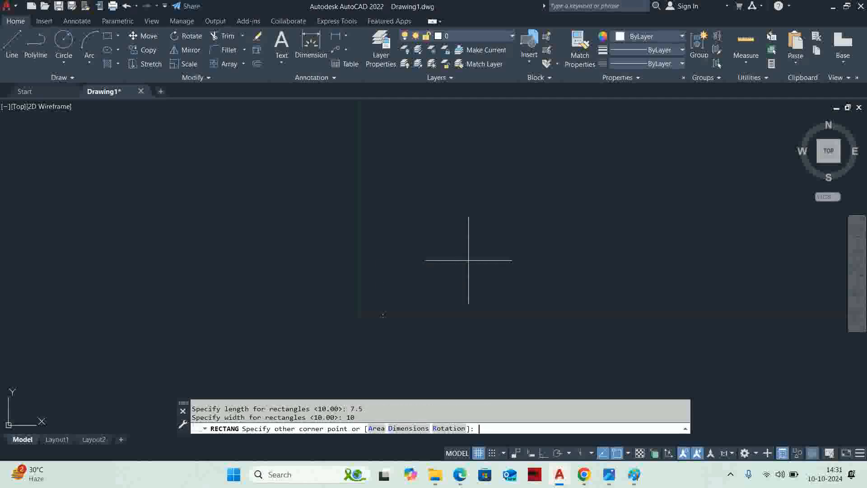
click(402, 312)
scroll(292, 294, up, 12)
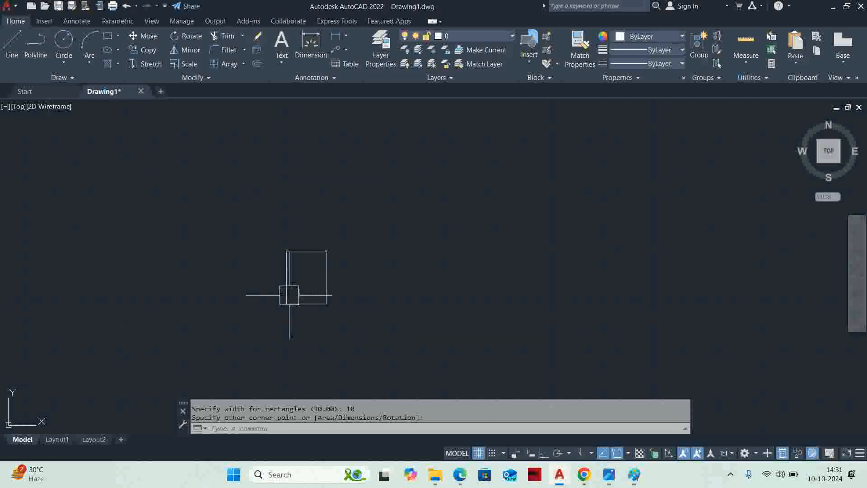
Explode the rectangle into separate lines.
middle_drag(289, 296, 313, 324)
key(Escape)
text(x)
key(Return)
click(333, 273)
click(233, 324)
key(Return)
key(Escape)
key(Escape)
Offset the rectangle's top edge inward by 4.
text(o)
key(Return)
text(4)
key(Return)
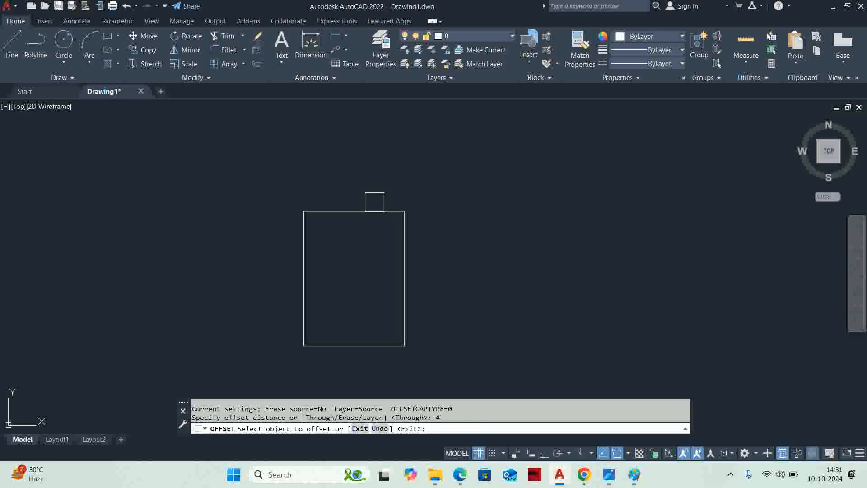
click(374, 211)
key(Return)
Offset the rectangle's right edge inward by 1.2.
key(Return)
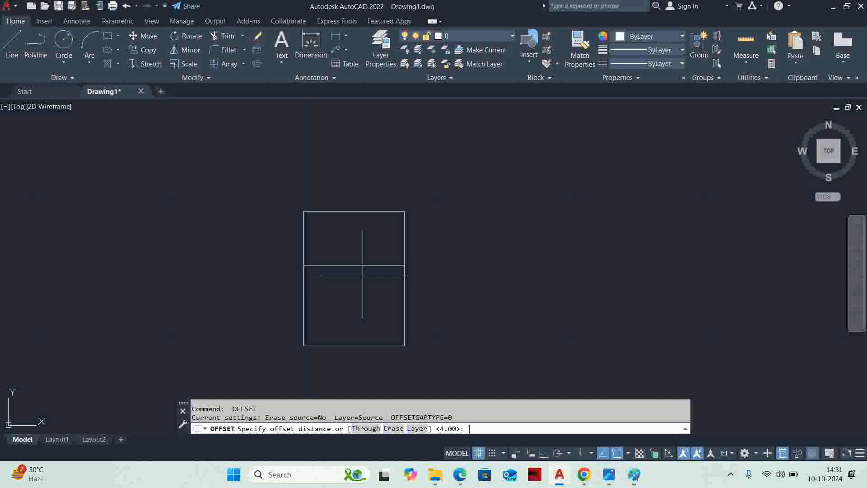
key(Return)
click(405, 237)
click(367, 251)
key(Escape)
key(Escape)
scroll(379, 275, up, 3)
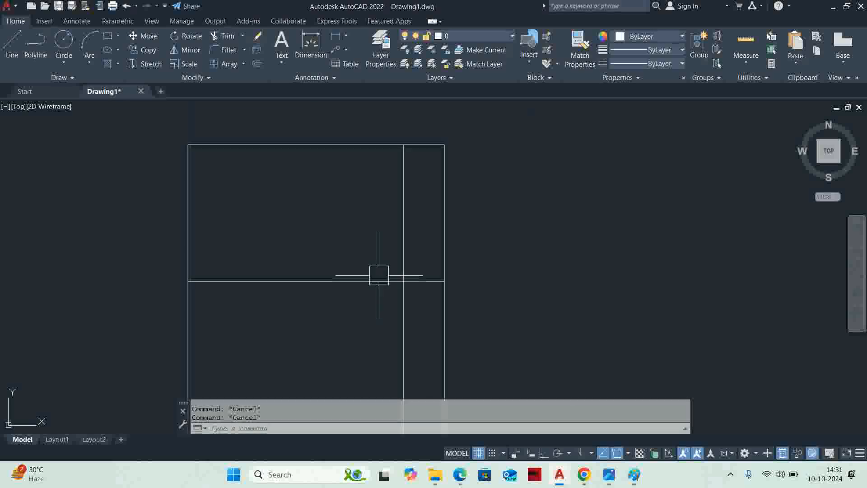
Trim the offset lines and the outer corner to leave a rectangular notch at the upper right.
text(tr)
key(Return)
click(364, 279)
click(407, 324)
click(426, 147)
click(499, 209)
scroll(421, 187, down, 6)
key(Escape)
scroll(424, 234, up, 2)
key(Escape)
text(dli)
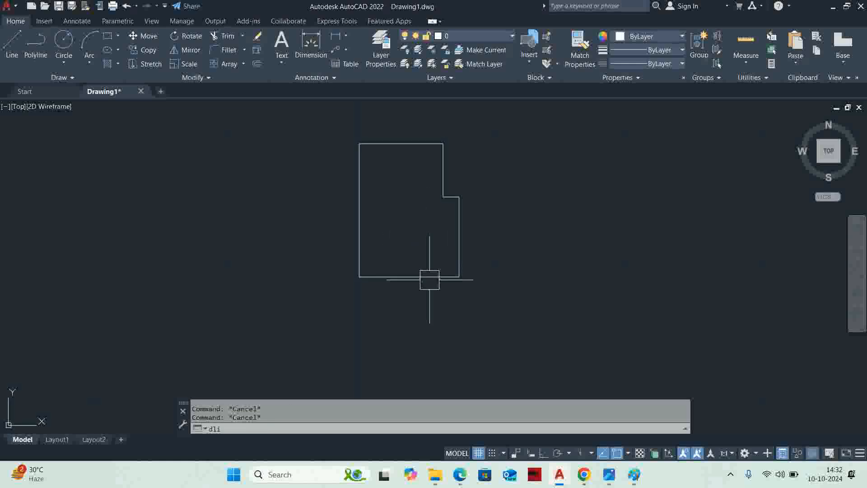
key(Return)
key(Return)
click(420, 276)
scroll(419, 280, down, 3)
key(Escape)
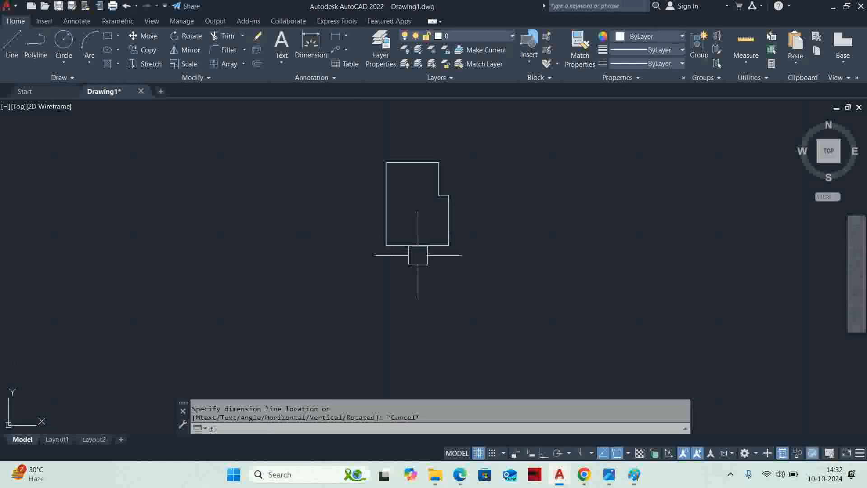
Change the ISO-25 dimension style's decimal separator to a period and make the style current.
text(d)
key(Return)
click(559, 210)
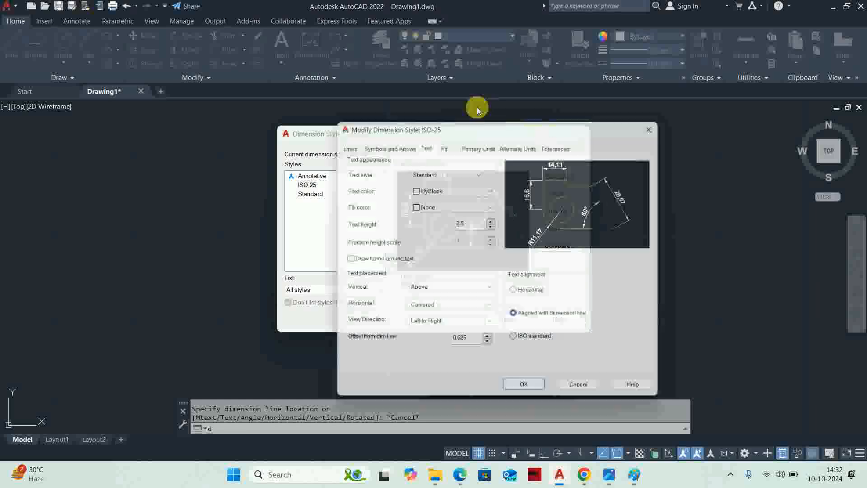
click(479, 143)
click(459, 214)
click(465, 226)
click(527, 392)
click(560, 177)
click(519, 318)
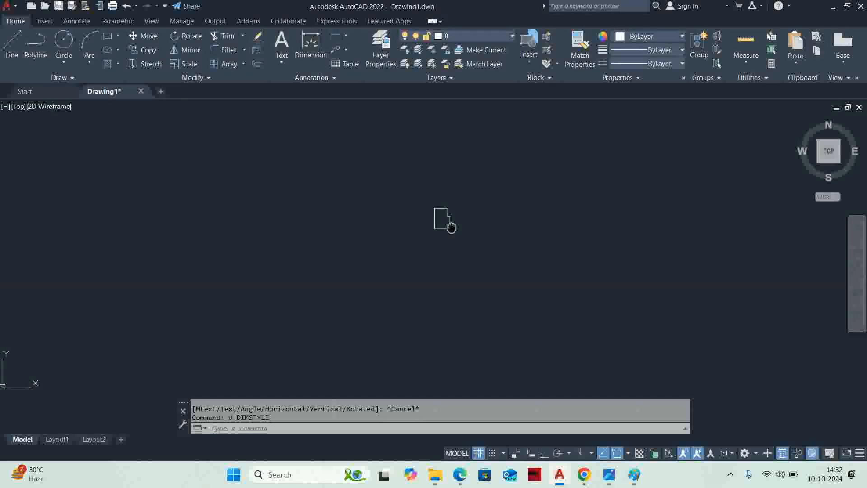
Add linear dimensions to the profile's bottom edge and left edge.
text(dli)
key(space)
key(space)
click(406, 294)
middle_drag(400, 330, 453, 220)
click(445, 236)
key(space)
middle_drag(409, 147, 367, 261)
key(space)
click(420, 226)
click(356, 223)
key(Escape)
scroll(425, 235, up, 2)
Add linear dimensions for the notch's height and width.
key(space)
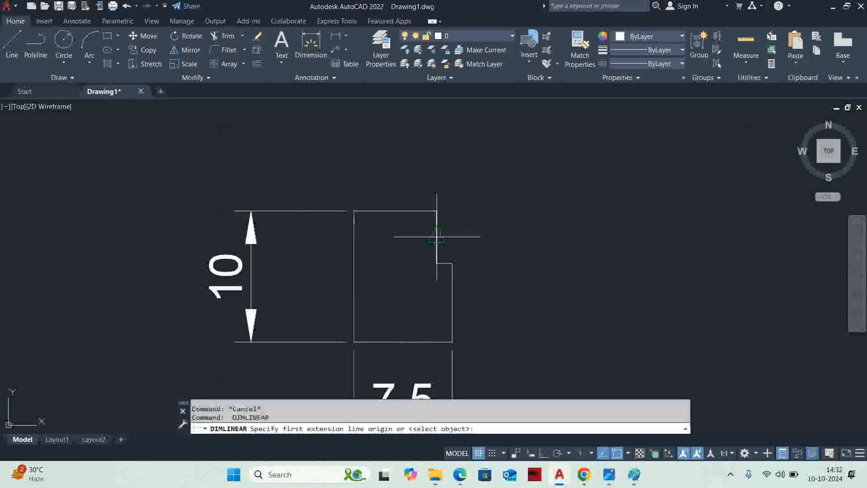
click(437, 211)
click(452, 262)
click(519, 244)
key(Escape)
key(space)
click(437, 211)
click(452, 263)
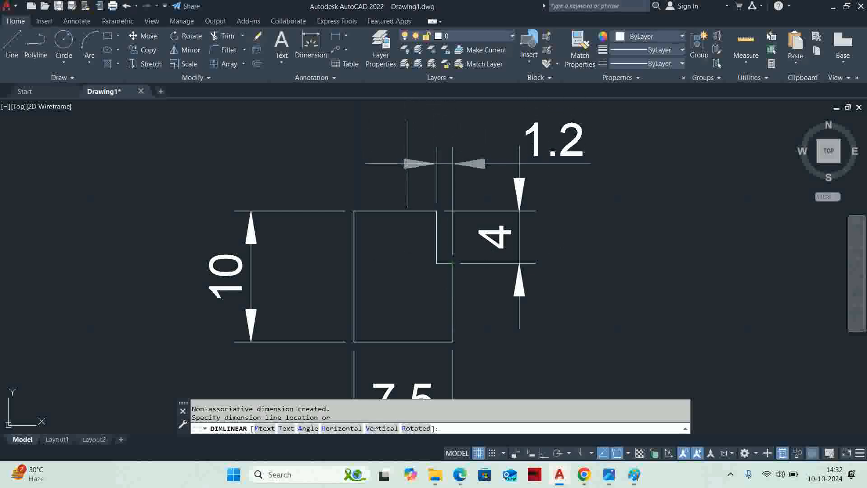
click(556, 164)
key(Escape)
Move the notch width dimension's text to the left side of the notch, above the profile.
click(556, 142)
click(555, 139)
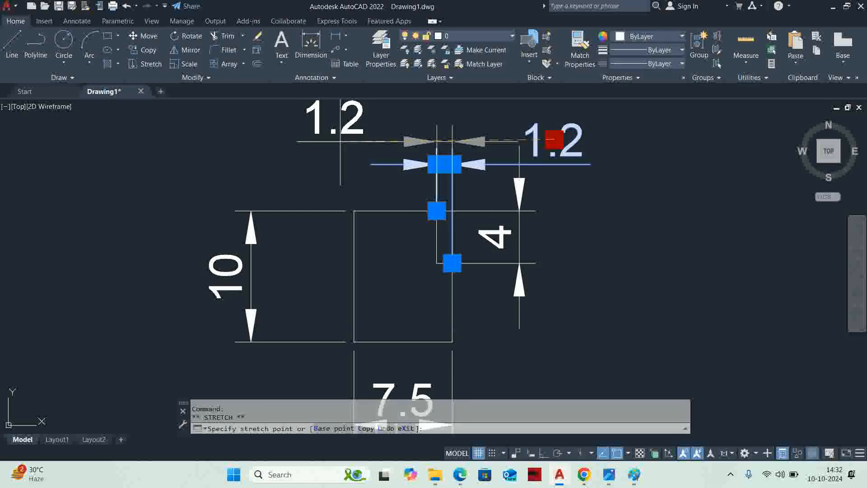
scroll(427, 226, down, 2)
middle_drag(426, 218, 421, 230)
key(Escape)
key(Escape)
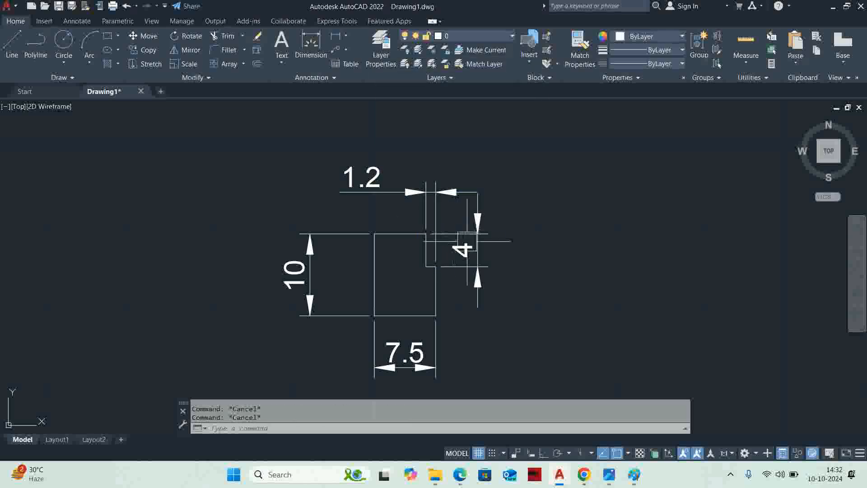
Delete all four dimensions around the profile.
click(504, 298)
click(473, 213)
click(436, 180)
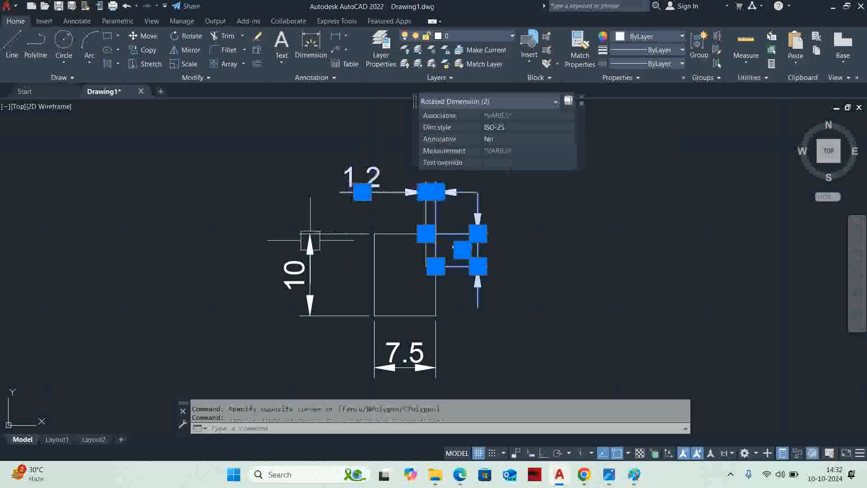
click(305, 246)
click(404, 354)
key(Delete)
scroll(495, 294, down, 4)
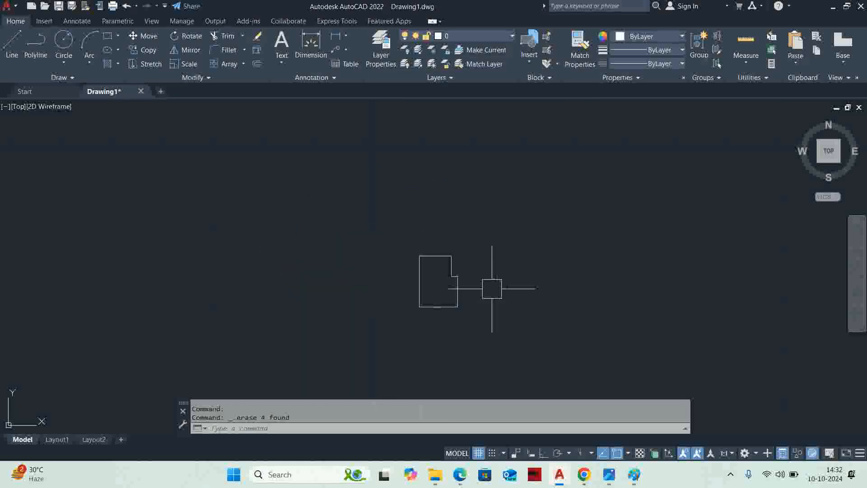
Switch to the Civil WB 013 image and examine the door sizes in the specifications table.
click(609, 475)
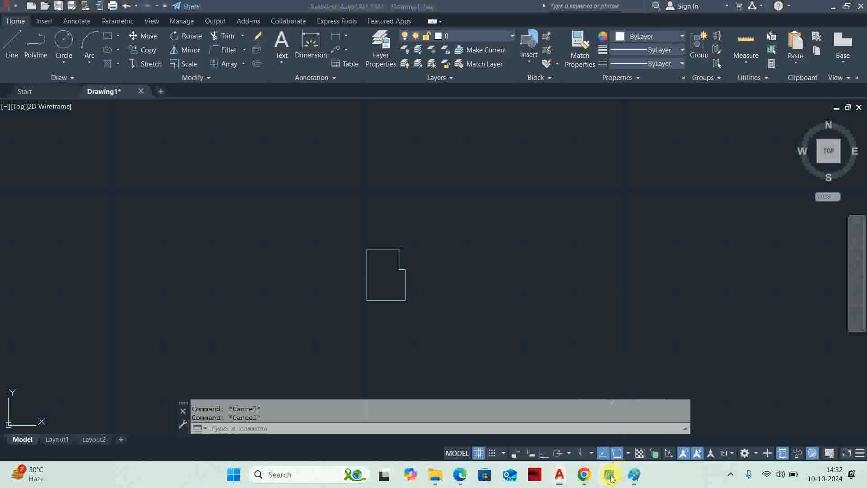
scroll(513, 296, down, 8)
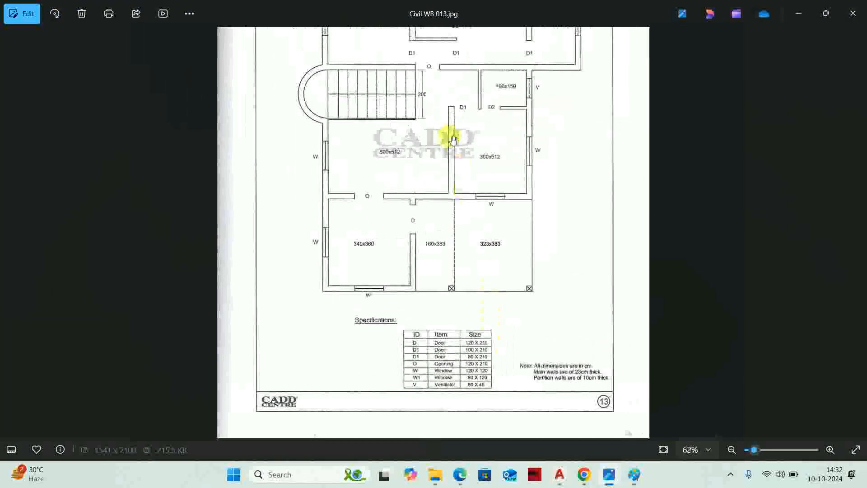
scroll(451, 324, up, 8)
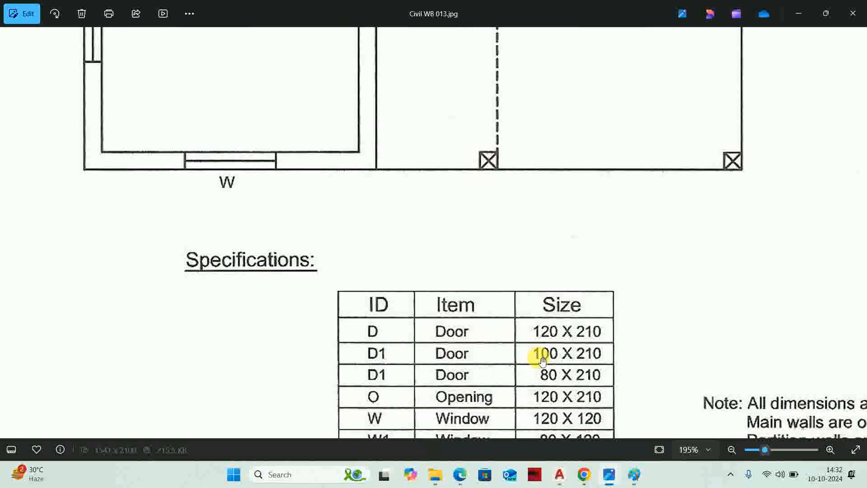
Return to AutoCAD and draw a horizontal line 100 long with Ortho on, starting at the profile's left edge midpoint.
key(alt+Tab)
click(370, 200)
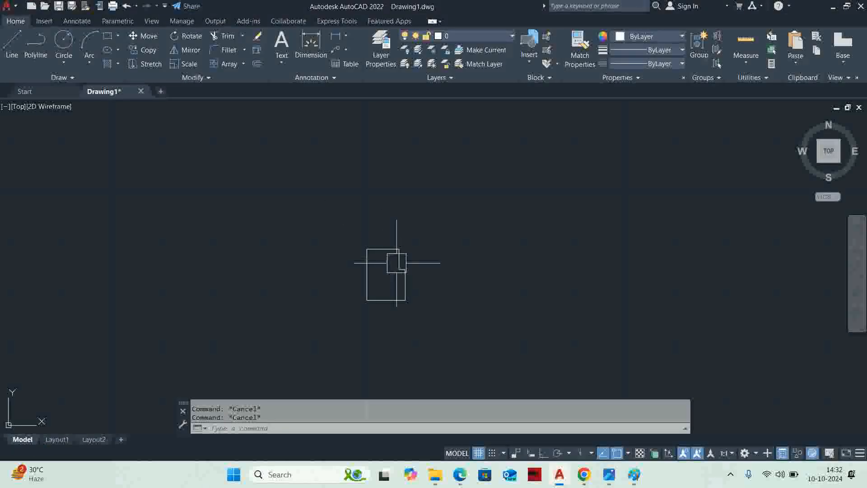
text(l)
scroll(376, 269, up, 4)
key(Return)
click(353, 283)
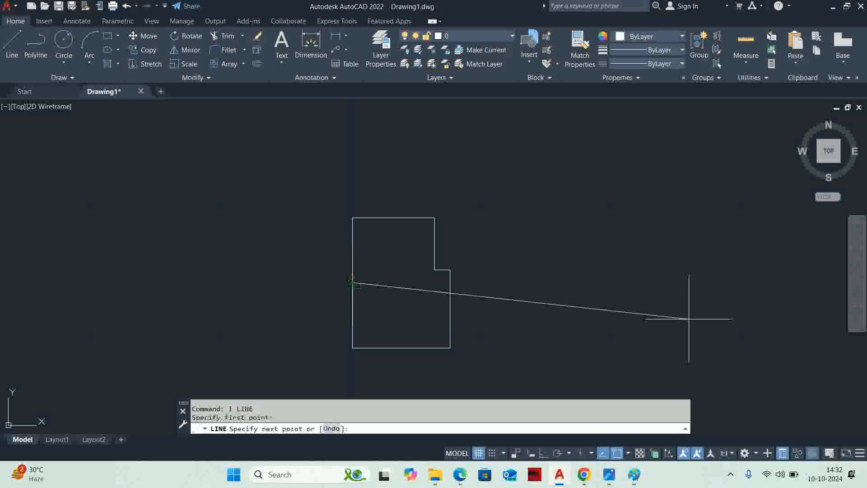
click(544, 453)
text(100)
key(Return)
key(Escape)
key(Escape)
Mirror the notched profile about a vertical axis through the horizontal line's midpoint, keeping the original.
scroll(552, 278, down, 10)
middle_drag(551, 276, 479, 273)
scroll(479, 273, up, 4)
text(mi)
key(Return)
click(400, 253)
click(567, 348)
key(Return)
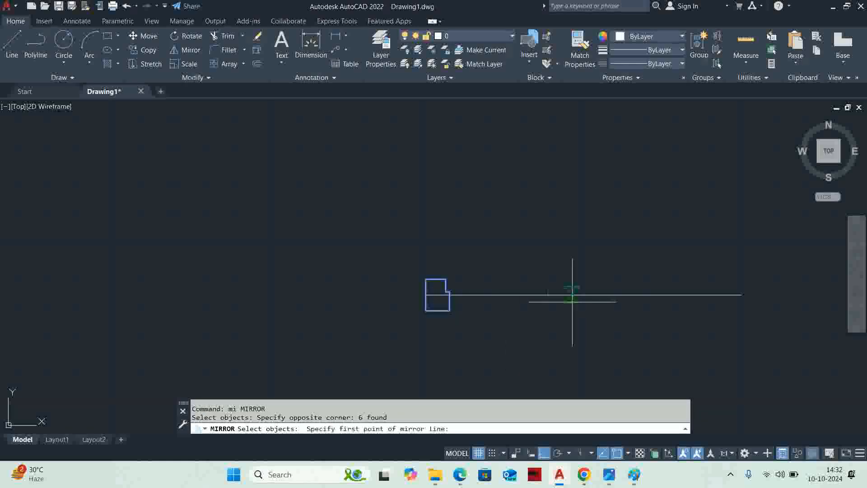
click(592, 294)
click(587, 231)
key(Return)
key(Escape)
key(Escape)
Delete the horizontal construction line between the two profiles.
click(613, 295)
key(Delete)
scroll(470, 296, up, 2)
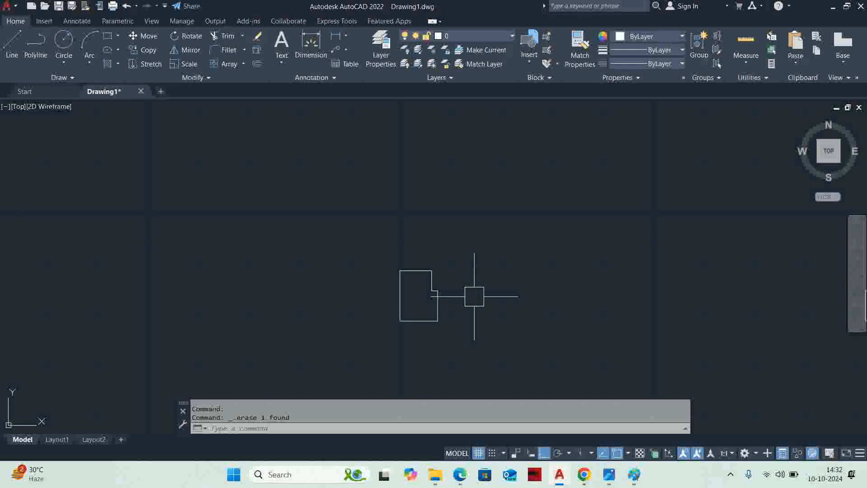
text(o)
key(Return)
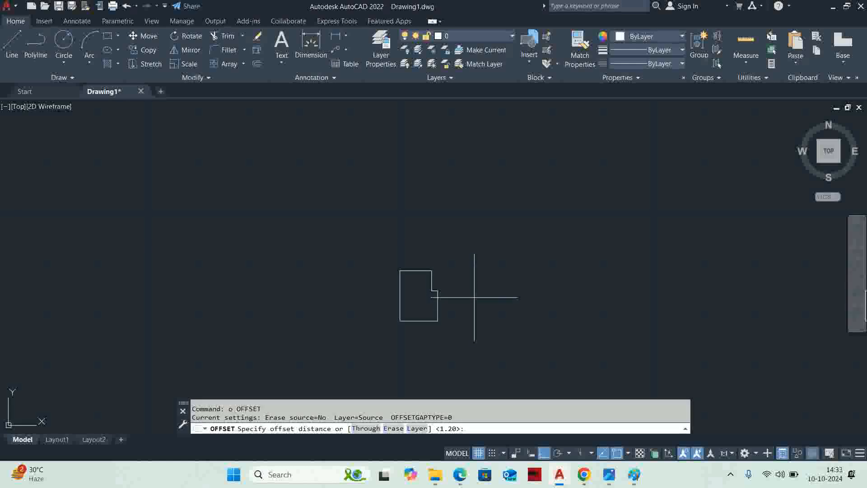
key(Escape)
key(Escape)
scroll(465, 285, up, 4)
middle_drag(403, 300, 523, 265)
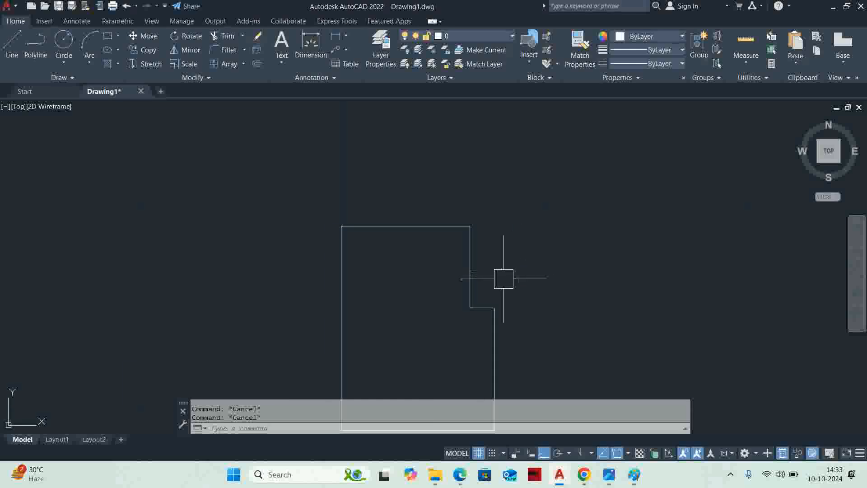
scroll(470, 258, down, 6)
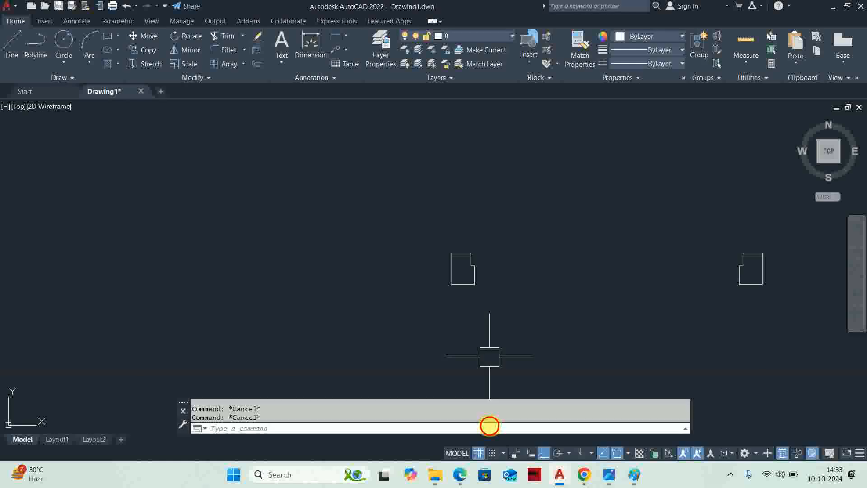
Review the object snap modes in the drafting settings, with all modes selected, and close them without applying changes.
mouse_move(463, 479)
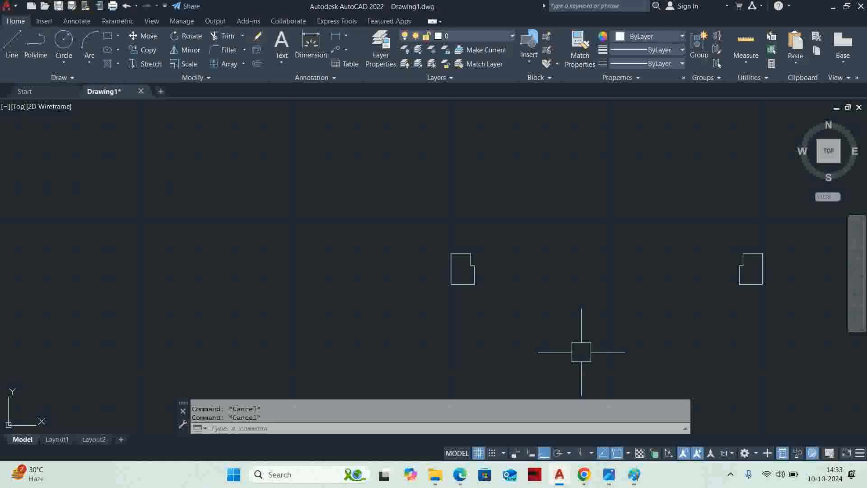
text(DS)
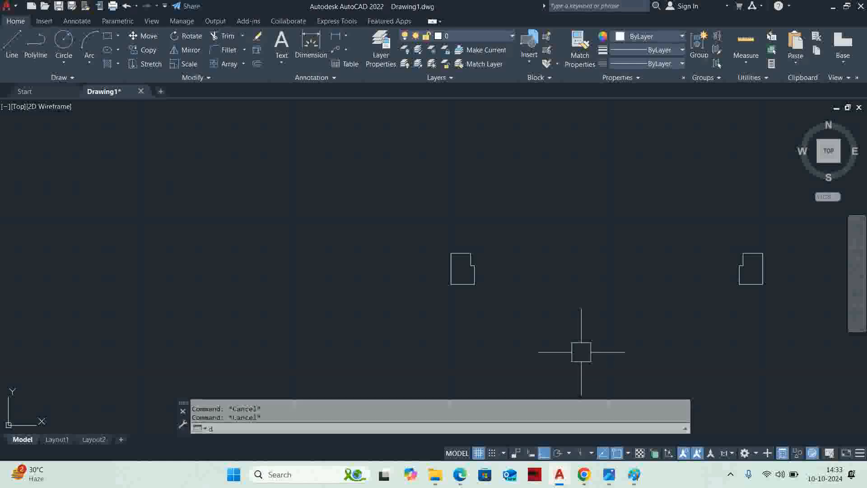
key(Return)
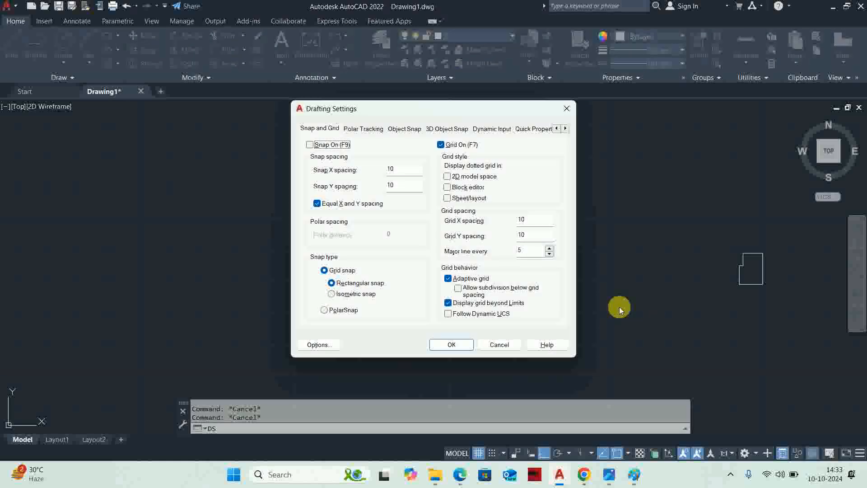
click(414, 130)
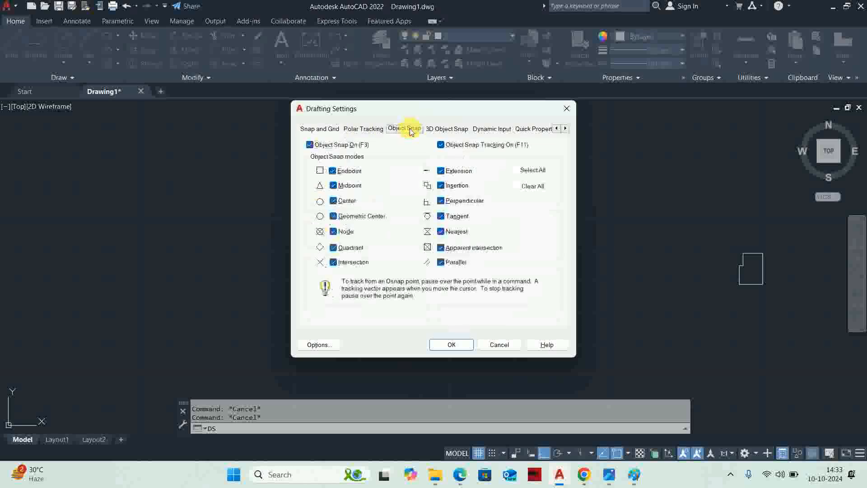
click(525, 172)
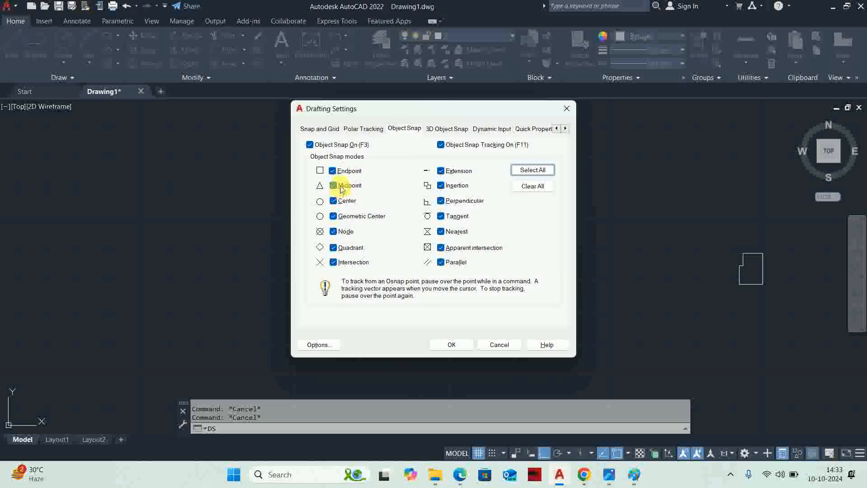
click(532, 171)
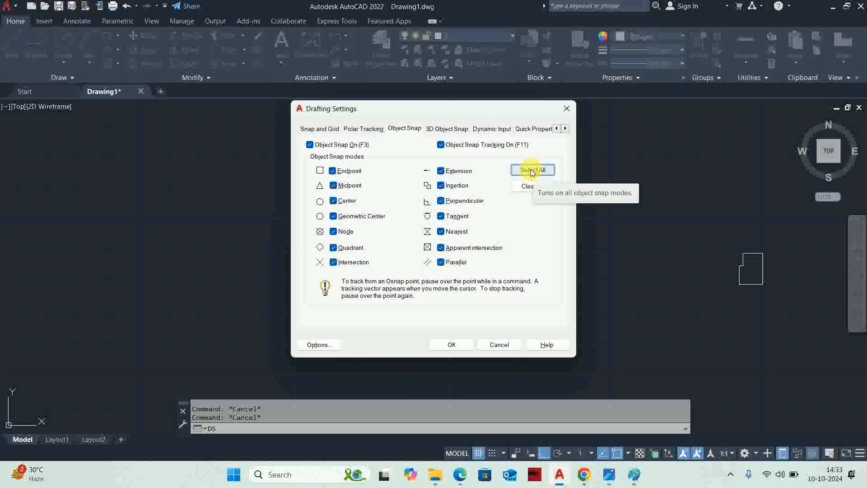
click(497, 345)
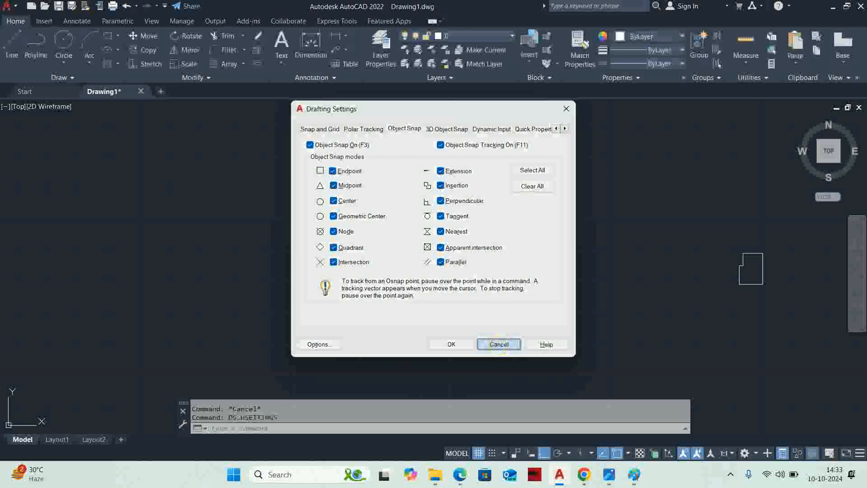
Offset the left profile's two notch edges by 0.5 into the notch.
middle_drag(494, 253, 418, 254)
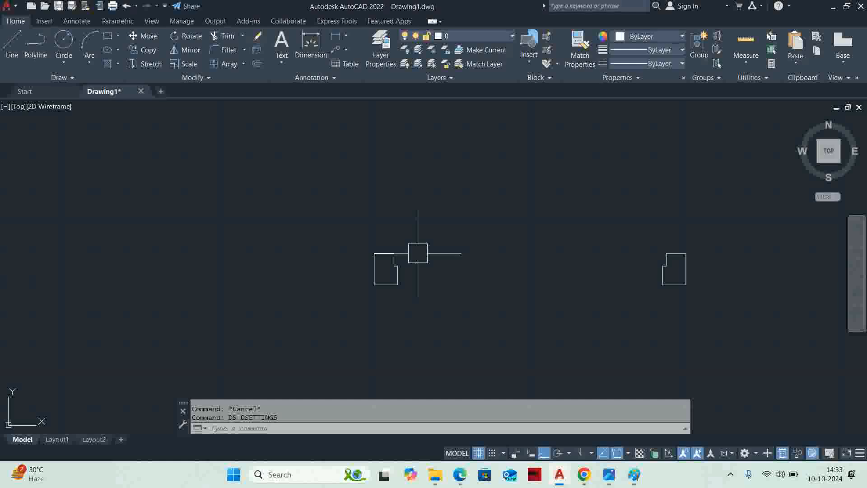
scroll(413, 254, up, 8)
key(Escape)
text(o)
key(Return)
text(.)
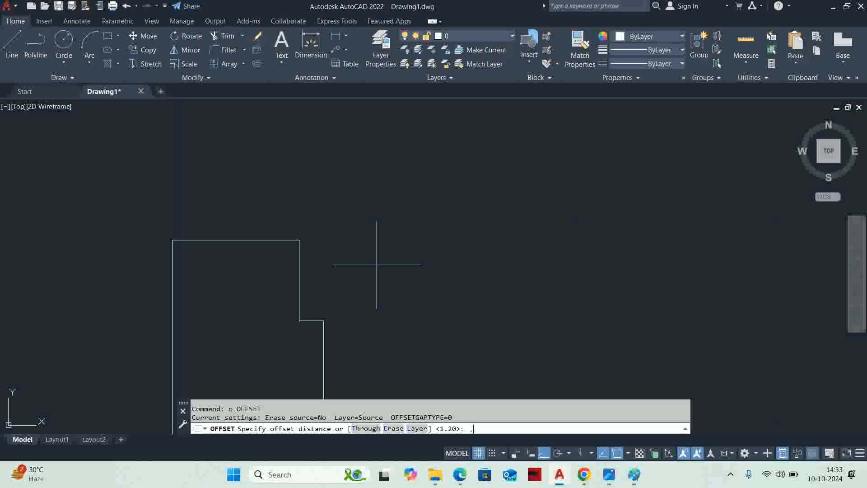
text(5)
key(Return)
click(299, 278)
click(318, 277)
scroll(310, 310, up, 4)
scroll(334, 271, down, 6)
scroll(572, 270, up, 3)
Offset the right profile's two notch edges by 0.5 into its notch.
click(744, 251)
click(683, 252)
scroll(730, 279, up, 8)
click(688, 258)
click(650, 186)
key(Escape)
key(Escape)
key(Escape)
scroll(650, 187, down, 6)
middle_drag(621, 209, 655, 256)
scroll(656, 255, down, 6)
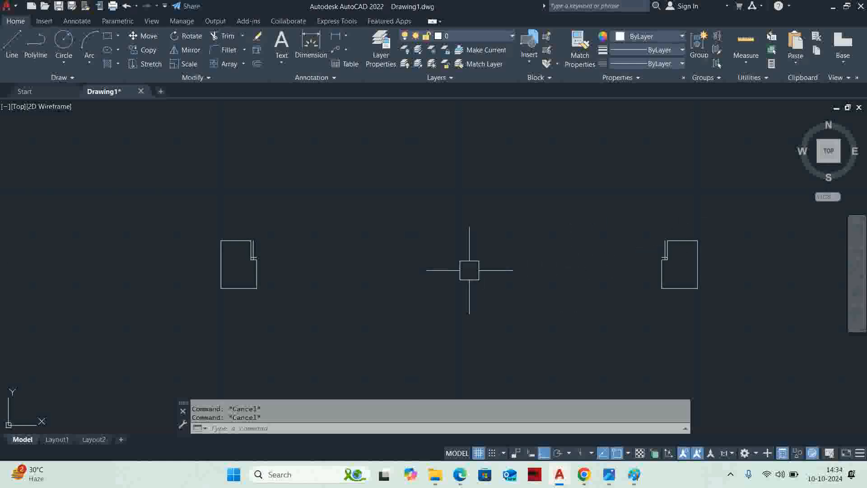
Draw a circle centred on the left notch's offset-line intersection, with its radius reaching the right notch's offset-line intersection.
text(c)
key(Return)
scroll(260, 259, up, 6)
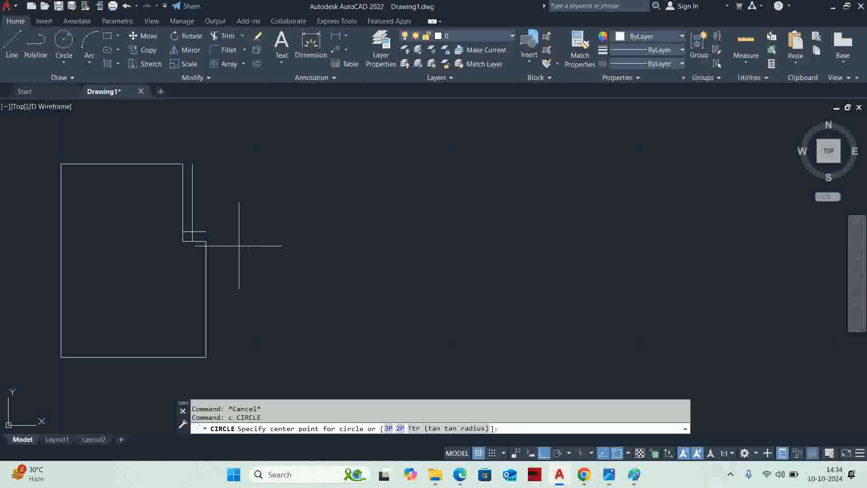
click(194, 226)
scroll(392, 284, down, 6)
middle_drag(632, 281, 212, 276)
scroll(530, 273, up, 6)
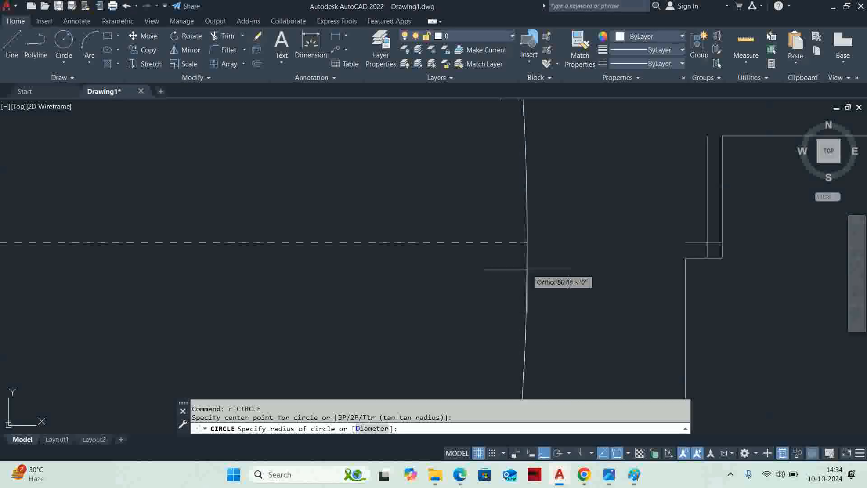
scroll(704, 242, up, 4)
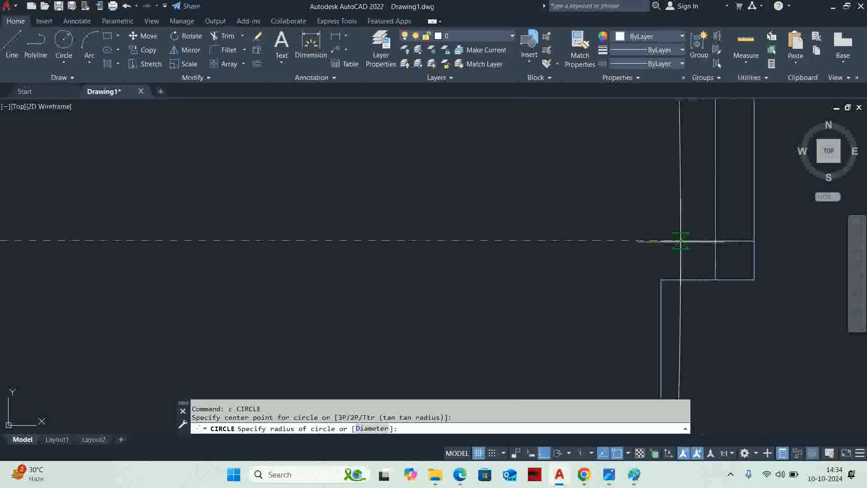
click(713, 241)
key(Escape)
key(Escape)
scroll(580, 242, down, 8)
scroll(501, 234, up, 5)
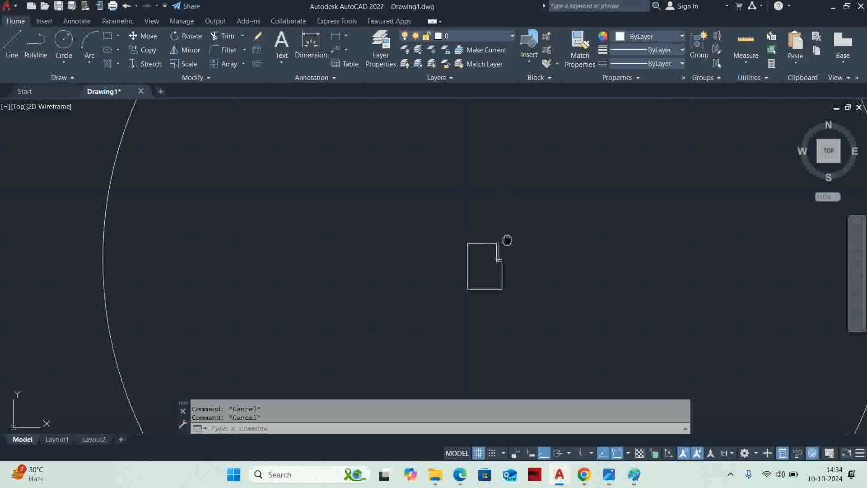
scroll(506, 280, up, 4)
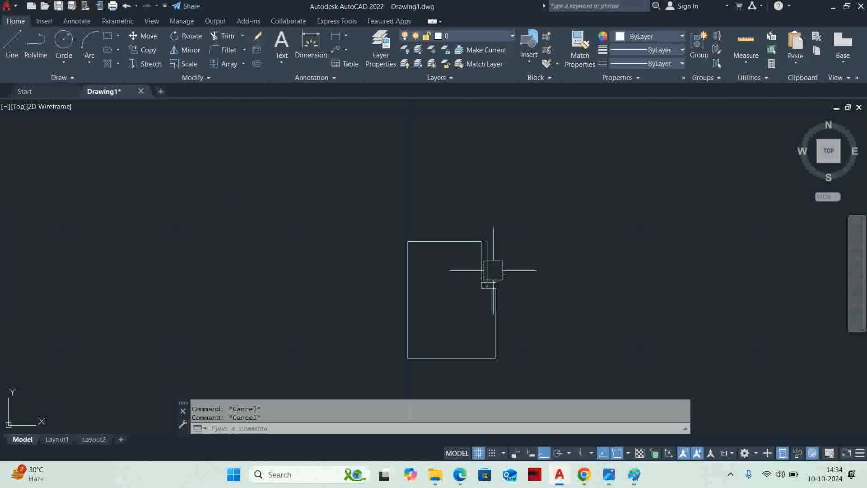
scroll(495, 278, up, 3)
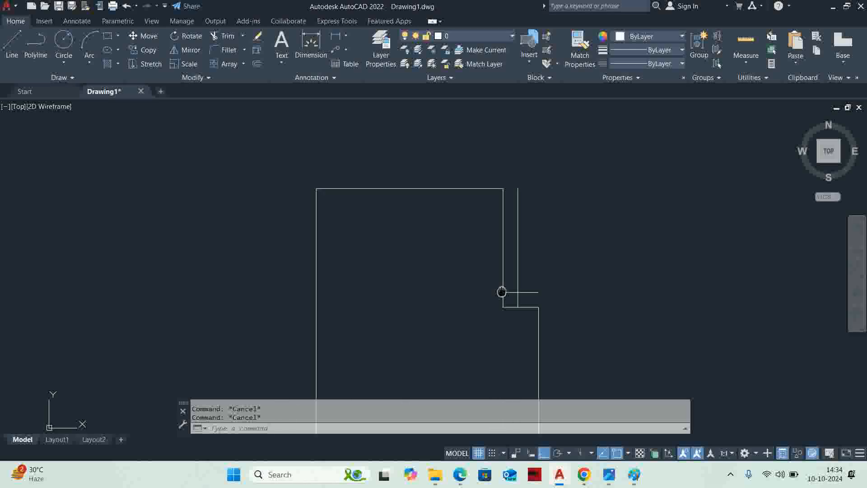
text(s)
key(Return)
click(507, 328)
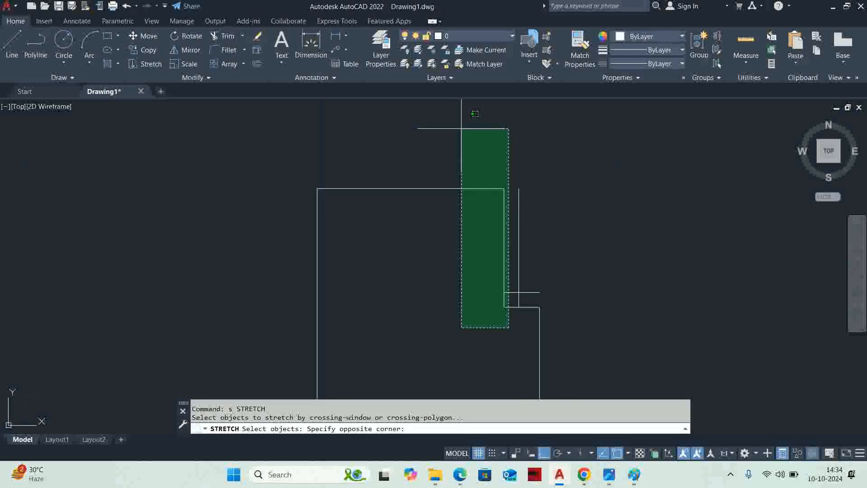
click(458, 152)
key(Return)
click(460, 293)
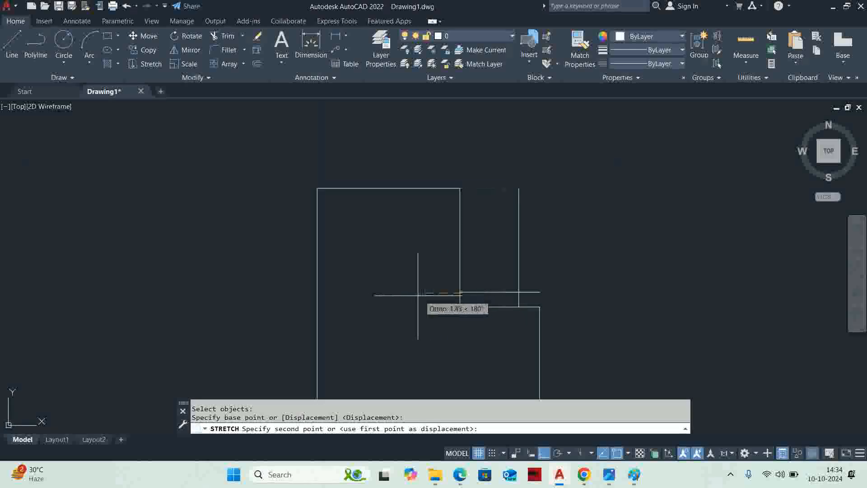
key(Escape)
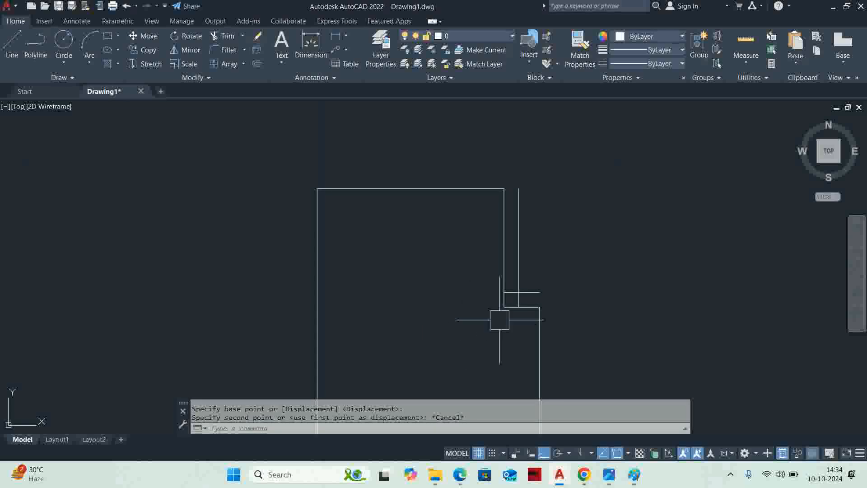
Stretch the left profile's vertical notch edge together with its vertical offset line deeper into the profile.
key(Return)
click(523, 330)
click(487, 188)
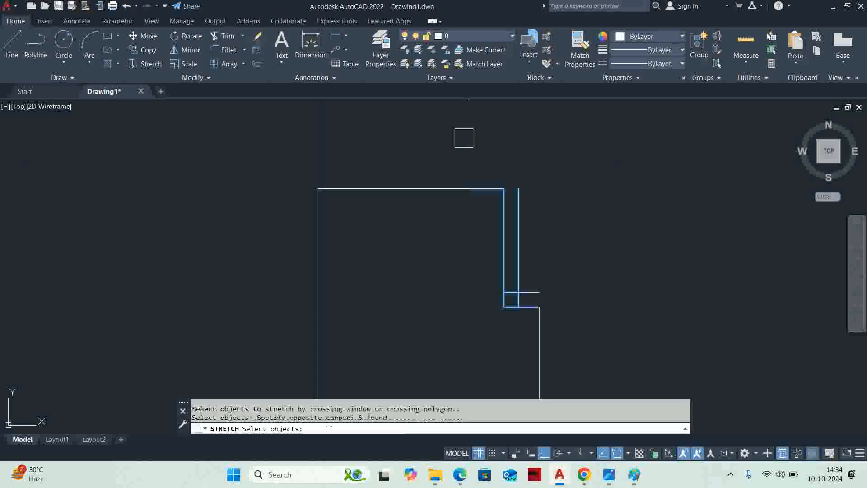
key(Return)
click(437, 293)
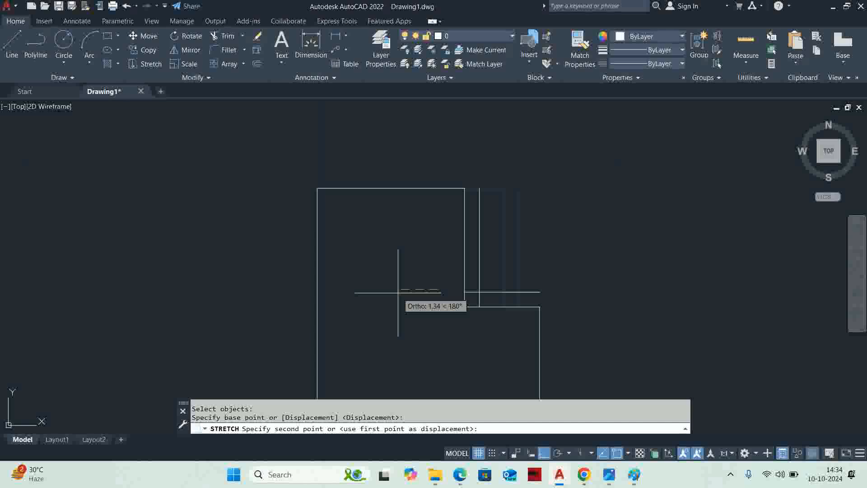
key(Return)
key(Escape)
key(Escape)
Check the width of the left profile's notch ledge with a linear dimension, without placing it.
text(dli)
key(Return)
scroll(509, 299, up, 2)
key(Return)
click(512, 312)
scroll(505, 346, down, 4)
middle_drag(510, 396, 501, 338)
key(Escape)
key(Escape)
key(Escape)
scroll(481, 265, up, 4)
text(s)
key(Return)
click(481, 310)
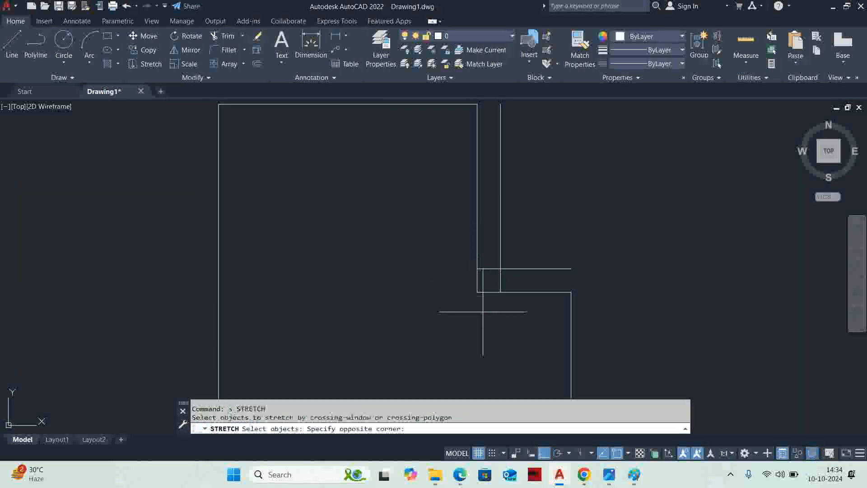
scroll(445, 219, down, 4)
middle_drag(445, 226, 445, 310)
click(432, 223)
key(Escape)
Stretch the left profile's vertical notch edge 0.5 farther into the profile, excluding the vertical offset line.
key(Return)
scroll(461, 340, up, 2)
click(460, 340)
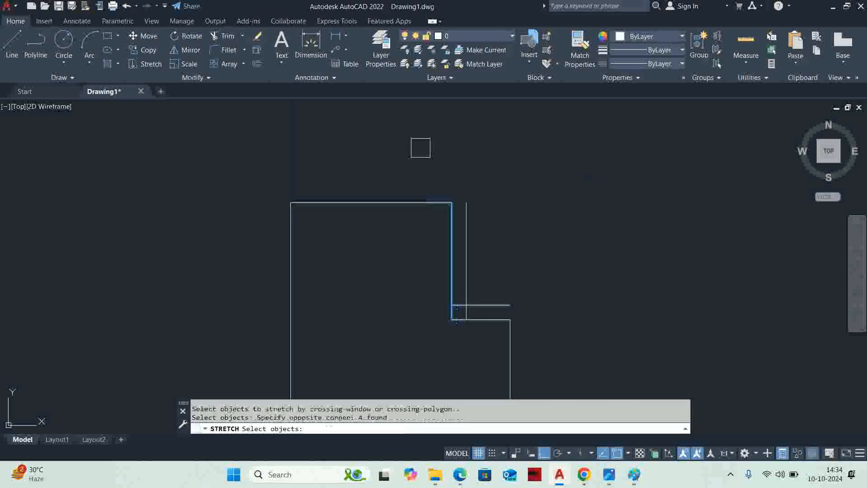
click(421, 148)
key(Return)
click(408, 145)
text(.5)
key(Return)
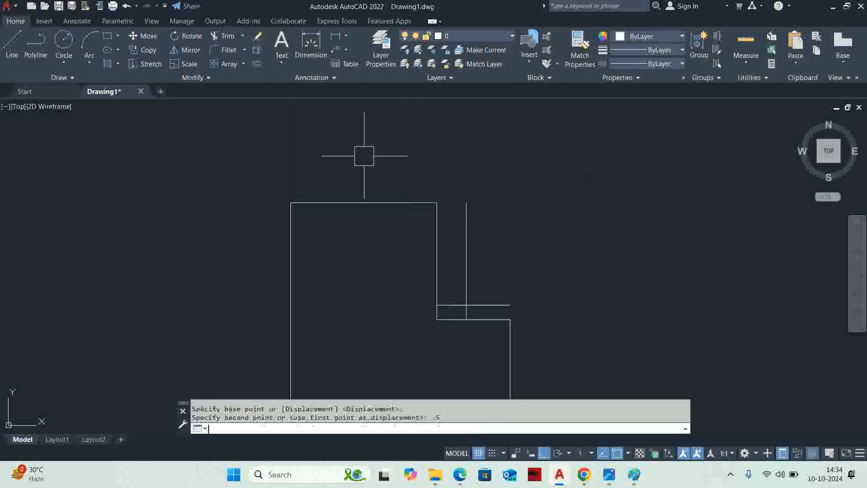
key(Escape)
key(Escape)
Measure the left profile's widened notch ledge with a temporary linear dimension.
text(di)
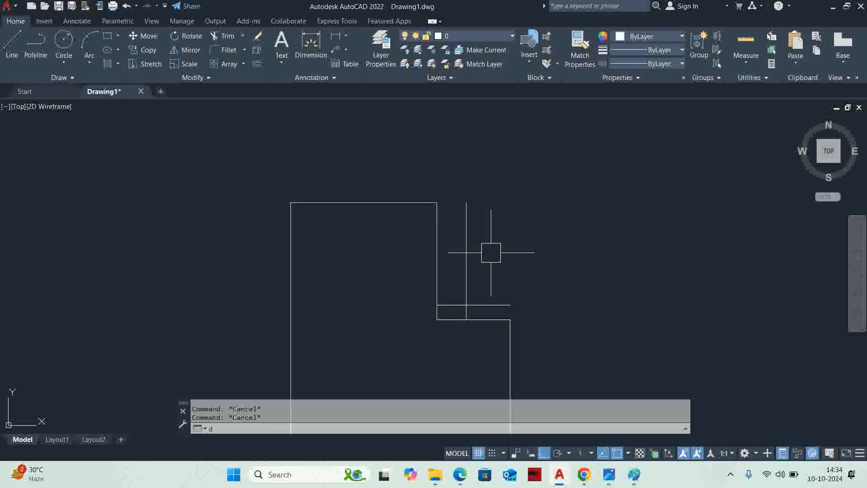
key(Return)
key(Return)
scroll(501, 297, up, 2)
click(491, 352)
scroll(478, 235, down, 5)
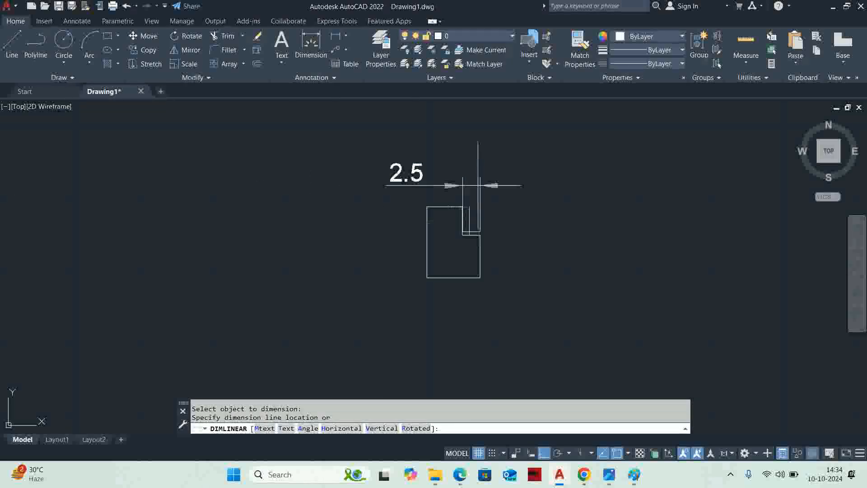
key(Escape)
key(Escape)
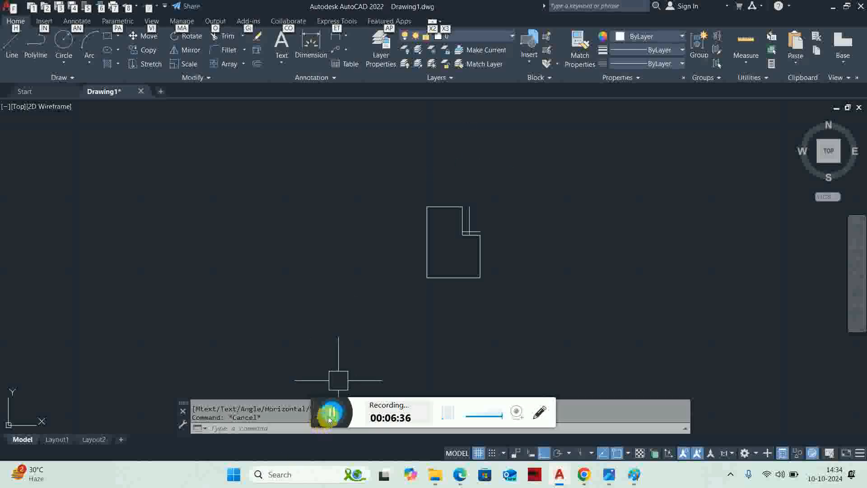
Recheck the left profile's notch edges with linear dimensions, discarding each one.
click(305, 413)
scroll(463, 224, up, 5)
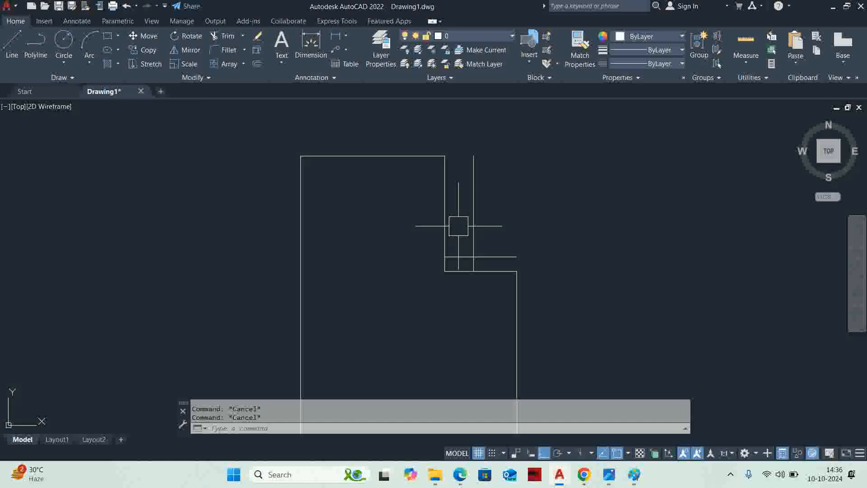
text(dli)
key(Return)
key(Return)
scroll(445, 338, up, 2)
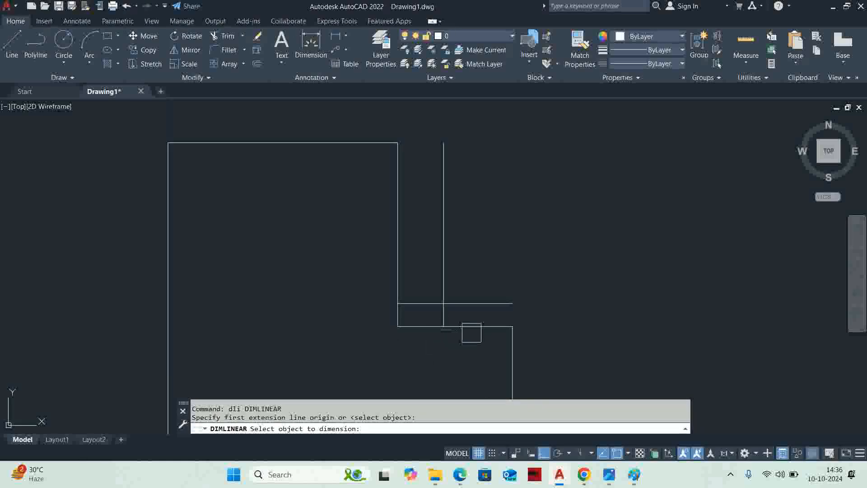
click(470, 326)
scroll(452, 363, down, 2)
key(Escape)
key(Return)
key(Return)
click(432, 180)
key(Escape)
key(Escape)
Measure the right profile's notch ledge with a linear dimension, without placing it.
scroll(387, 185, down, 6)
scroll(382, 257, up, 6)
scroll(404, 265, down, 6)
scroll(403, 265, up, 5)
scroll(616, 271, up, 3)
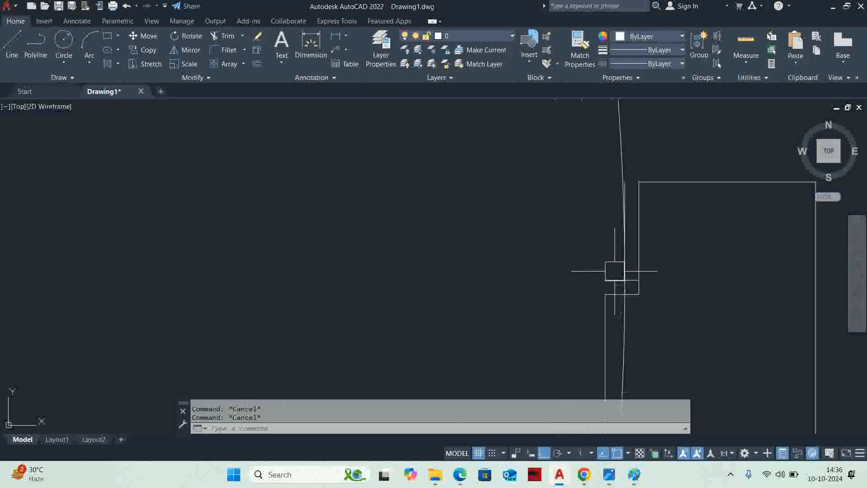
scroll(614, 278, up, 4)
scroll(612, 277, down, 4)
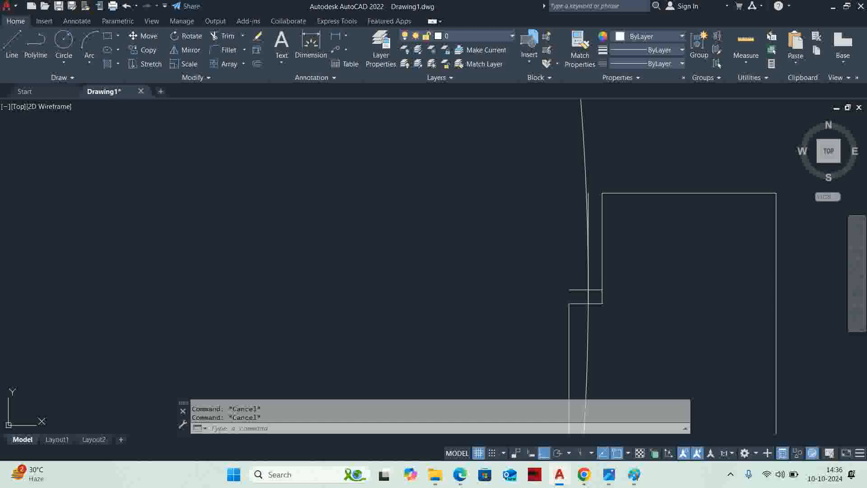
key(Escape)
key(Return)
key(Return)
scroll(595, 300, up, 6)
click(559, 312)
scroll(537, 321, down, 8)
key(Escape)
key(Escape)
Stretch the right profile's vertical notch edge 0.8 into the profile, excluding the vertical offset line.
text(s)
key(Return)
scroll(560, 321, up, 2)
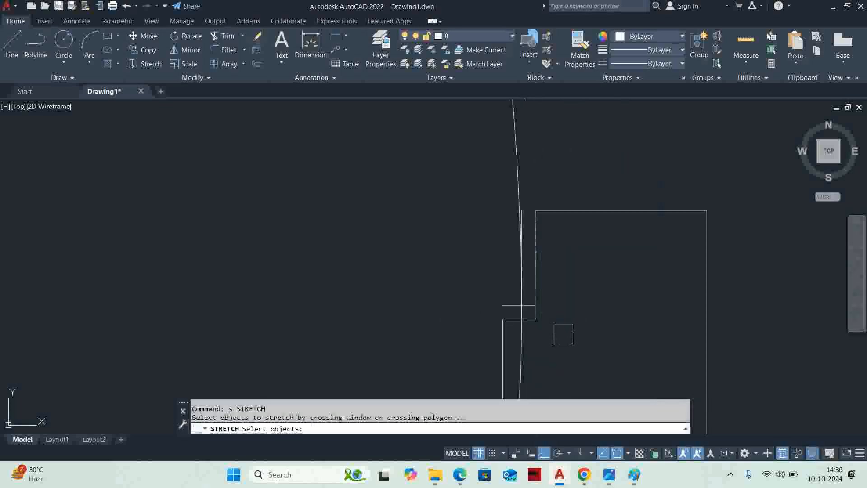
click(563, 337)
click(532, 194)
key(Return)
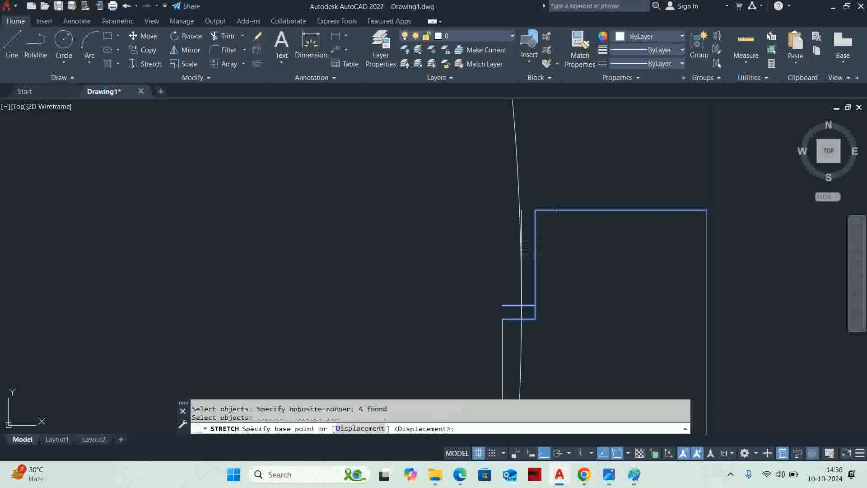
click(559, 254)
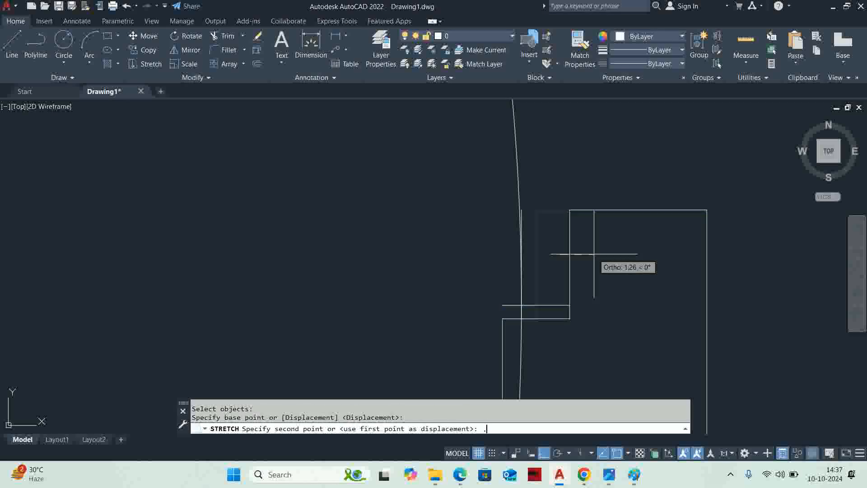
text(.8)
key(Return)
key(Escape)
key(Escape)
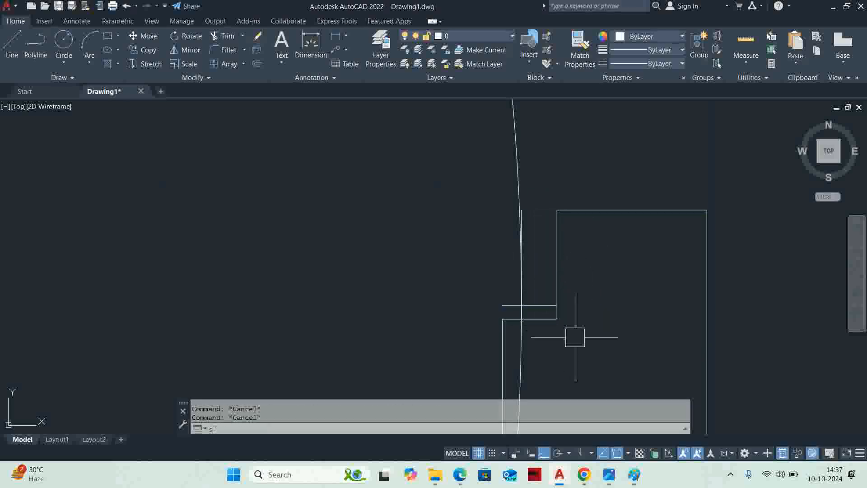
Stretch the right profile's vertical notch edge further into the profile, giving the ledge the same width as the left profile's.
key(Return)
click(589, 355)
click(553, 176)
key(Return)
click(556, 164)
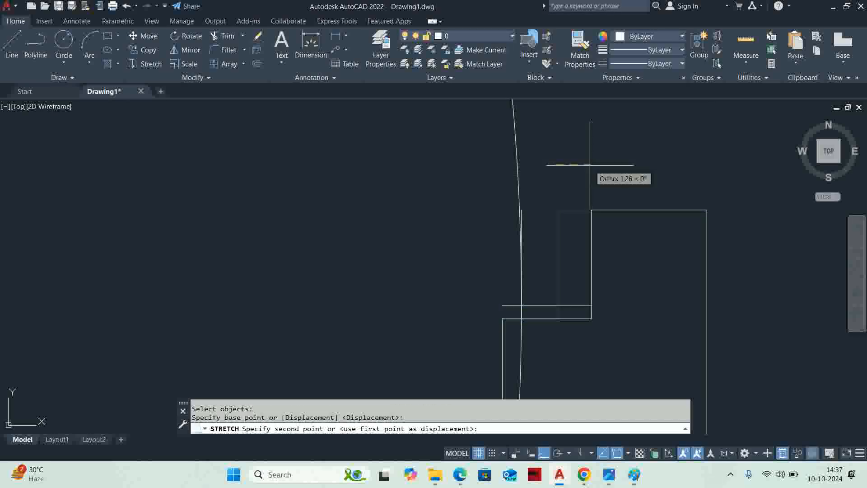
key(BackSpace)
key(Return)
key(Escape)
key(Escape)
Erase the door-swing circle and the old clearance offset lines at both the right and left notches.
scroll(531, 291, up, 6)
click(528, 360)
click(446, 280)
key(Delete)
scroll(520, 290, down, 5)
scroll(556, 266, down, 3)
scroll(538, 265, up, 5)
scroll(538, 266, up, 5)
click(545, 310)
click(498, 347)
key(Delete)
scroll(529, 293, down, 5)
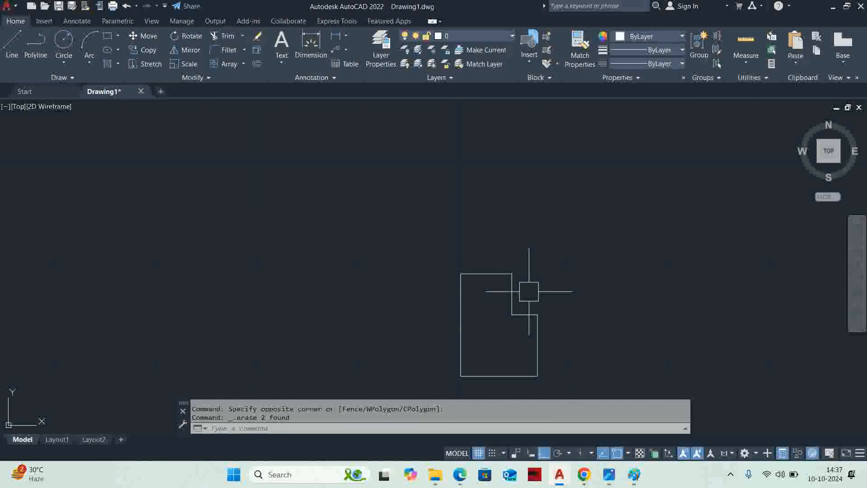
Offset the left profile's vertical and horizontal notch edges 0.5 into the notch.
text(o)
key(Return)
text(.5)
key(Return)
scroll(519, 298, up, 4)
click(515, 300)
click(558, 289)
scroll(553, 276, down, 5)
Offset the right profile's horizontal and vertical notch edges by the same 0.5 into its notch.
middle_drag(547, 283, 227, 298)
scroll(271, 299, down, 4)
scroll(324, 300, up, 9)
click(391, 307)
click(389, 254)
click(436, 255)
click(372, 251)
key(Escape)
key(Escape)
key(Escape)
Draw a circle centred on the left notch's offset-line intersection, with its radius reaching the offset-line intersection in the right notch.
scroll(353, 277, down, 6)
middle_drag(428, 280, 687, 281)
scroll(564, 270, down, 5)
scroll(466, 267, up, 3)
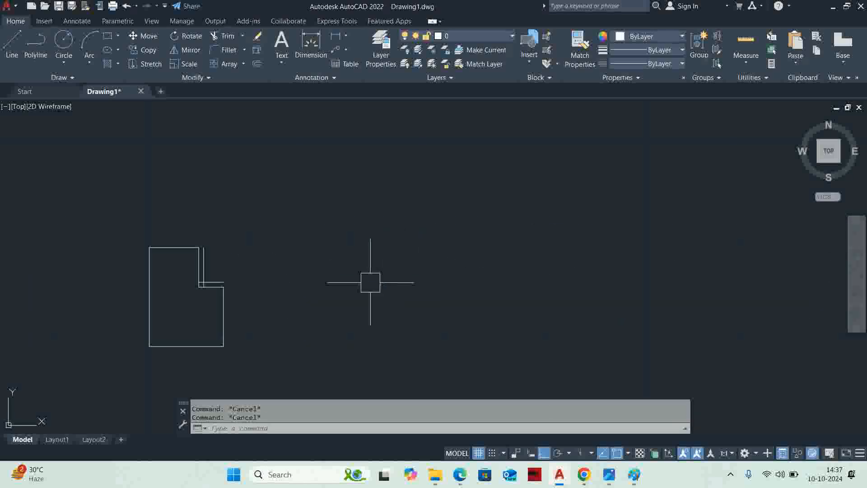
scroll(226, 271, up, 5)
text(c)
key(Return)
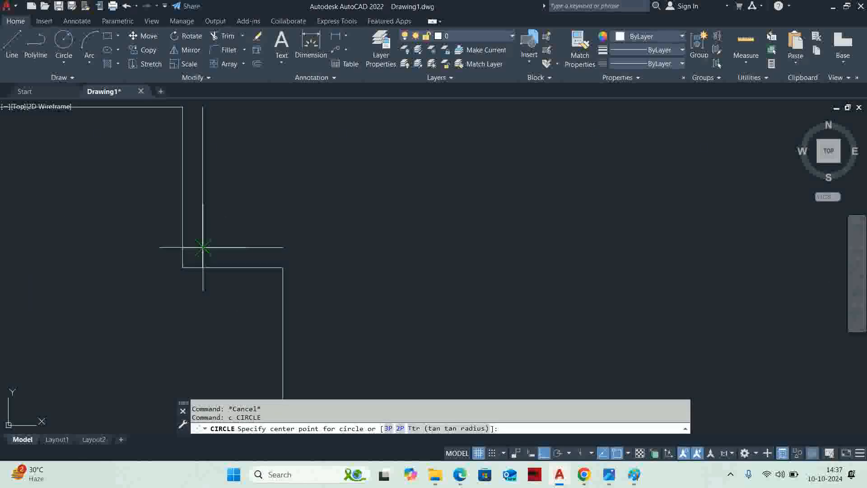
click(203, 247)
scroll(528, 314, down, 6)
middle_drag(576, 307, 54, 274)
scroll(458, 285, down, 2)
scroll(637, 284, up, 4)
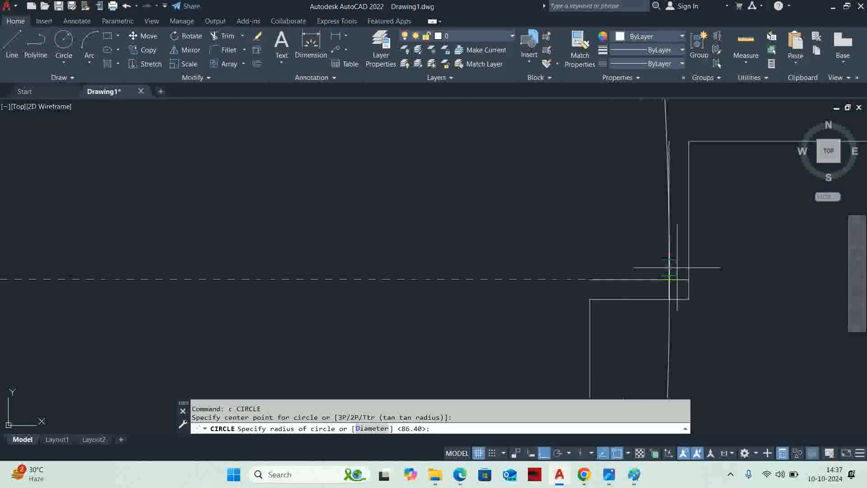
key(Escape)
scroll(650, 284, up, 2)
scroll(651, 284, down, 4)
key(Escape)
scroll(655, 276, up, 9)
scroll(612, 152, up, 2)
click(608, 157)
key(Escape)
scroll(604, 210, down, 11)
middle_drag(392, 199, 405, 204)
scroll(437, 218, up, 12)
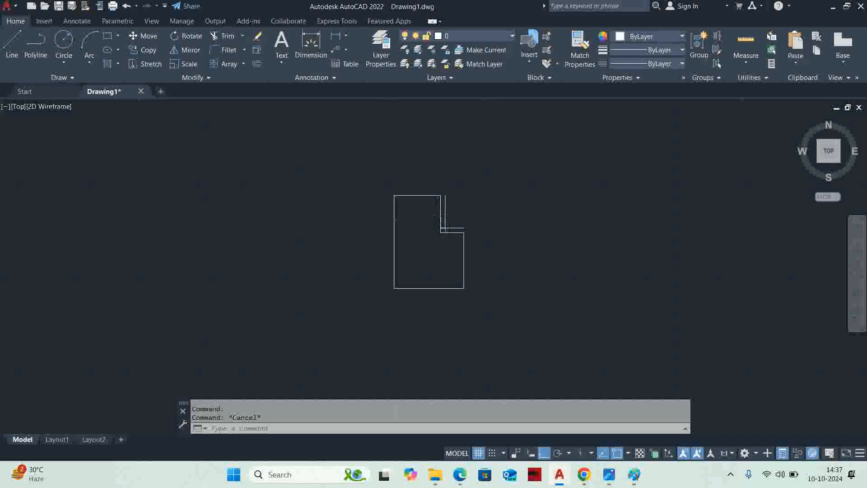
click(459, 191)
click(460, 155)
scroll(461, 155, down, 2)
key(Escape)
key(Escape)
middle_drag(464, 174, 437, 310)
click(426, 304)
key(Escape)
Extend the left notch's vertical offset line up to the circle.
scroll(426, 311, down, 3)
middle_drag(424, 309, 401, 386)
scroll(439, 305, down, 2)
text(ex)
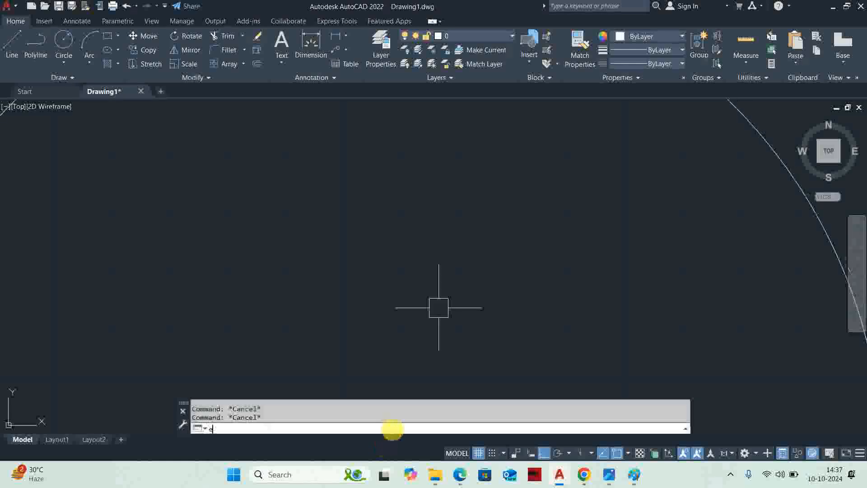
key(Return)
scroll(381, 366, down, 4)
scroll(382, 366, up, 2)
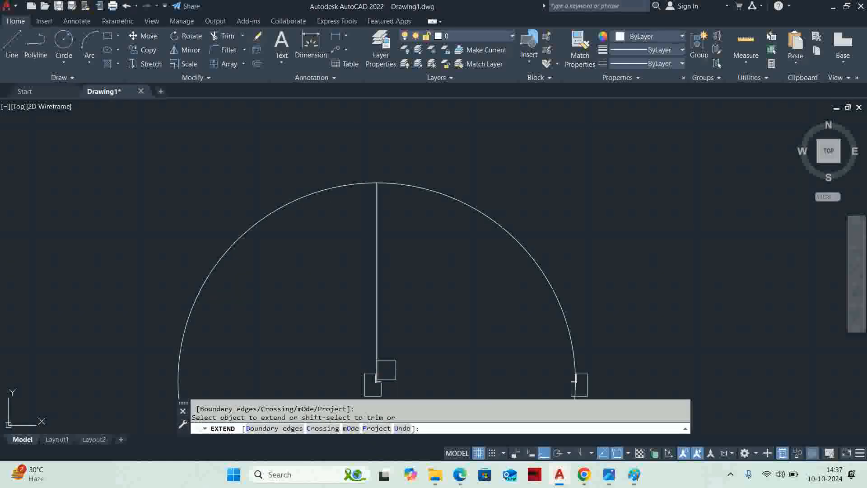
key(Escape)
Trim the tails of the left notch's two offset lines beyond their intersection to leave a clean corner.
scroll(388, 364, up, 8)
scroll(414, 269, up, 6)
middle_drag(319, 303, 396, 271)
text(tr)
key(Return)
scroll(320, 290, up, 4)
mouse_move(333, 319)
mouse_down()
mouse_move(297, 303)
mouse_move(285, 283)
mouse_up()
scroll(285, 283, down, 9)
key(Escape)
scroll(318, 270, down, 2)
Offset the extended vertical door line to the right, in line with the left profile's inner face, to give the door leaf its thickness.
middle_drag(319, 270, 314, 299)
text(o)
key(Return)
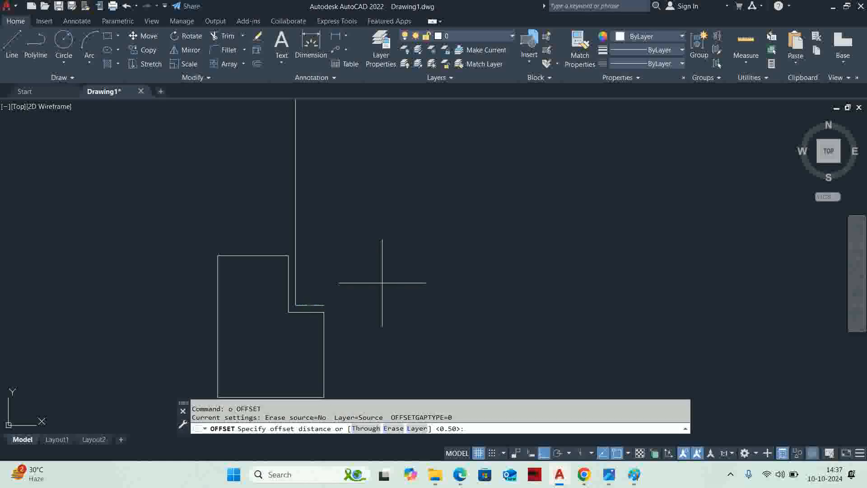
key(Return)
click(295, 218)
click(301, 221)
key(Escape)
key(Escape)
key(Escape)
Trim the circle to a quarter-circle door swing from the top of the leaf to the right profile's notch ledge.
scroll(352, 241, down, 10)
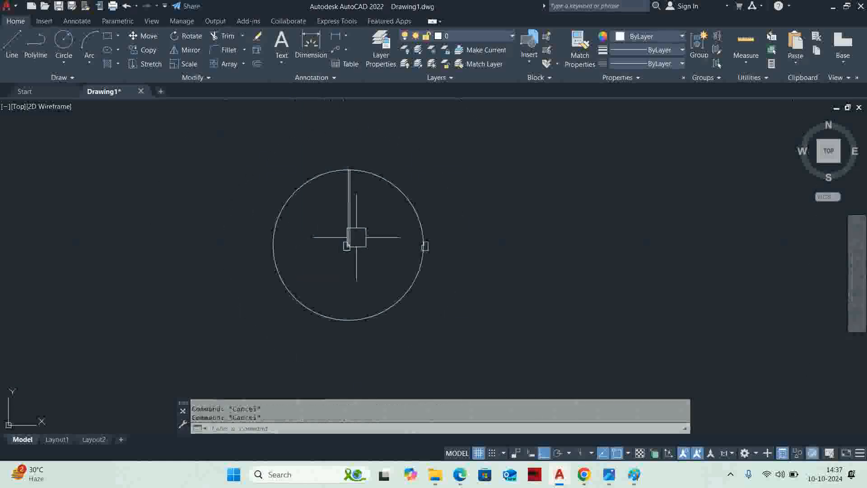
scroll(350, 172, up, 7)
scroll(339, 168, down, 4)
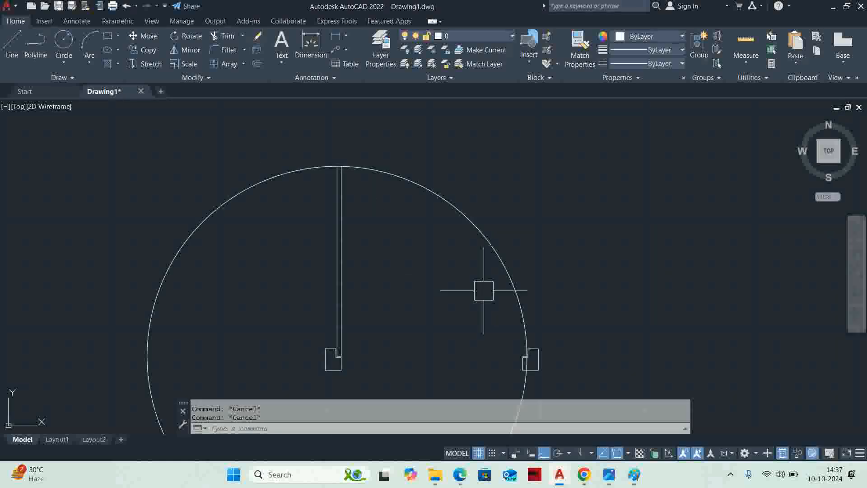
middle_drag(483, 290, 464, 252)
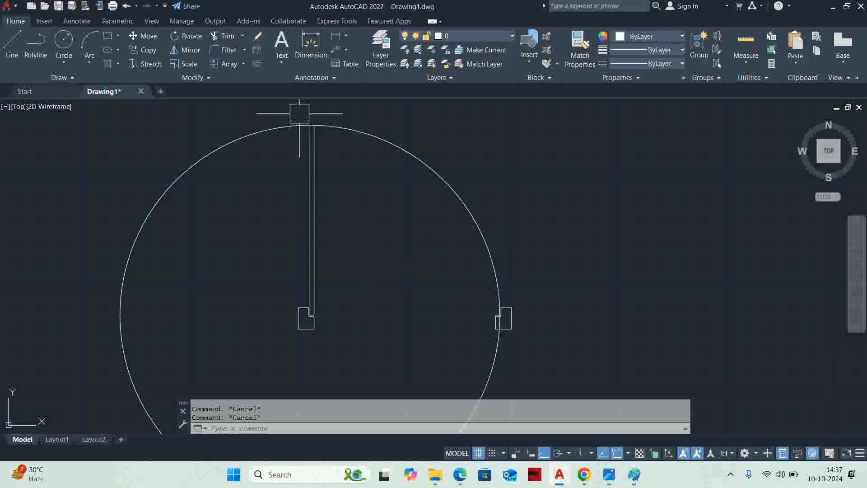
text(tr)
key(Return)
click(258, 132)
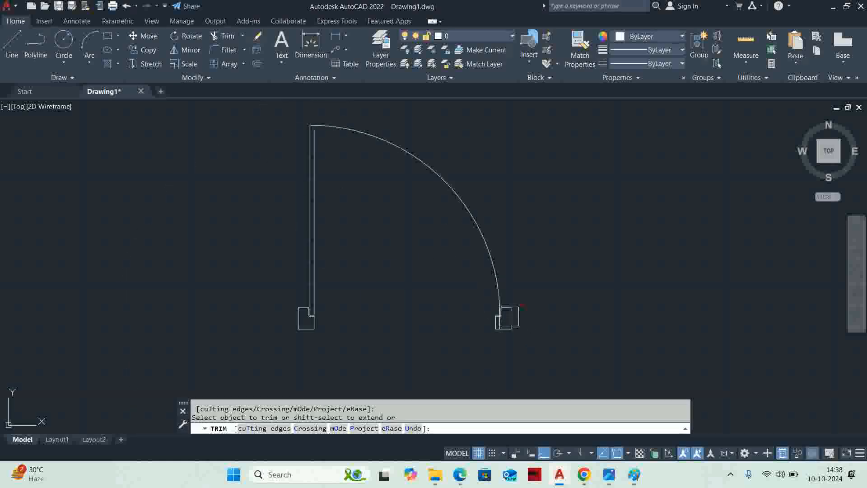
scroll(509, 313, up, 8)
scroll(531, 317, up, 4)
scroll(524, 246, up, 4)
click(538, 288)
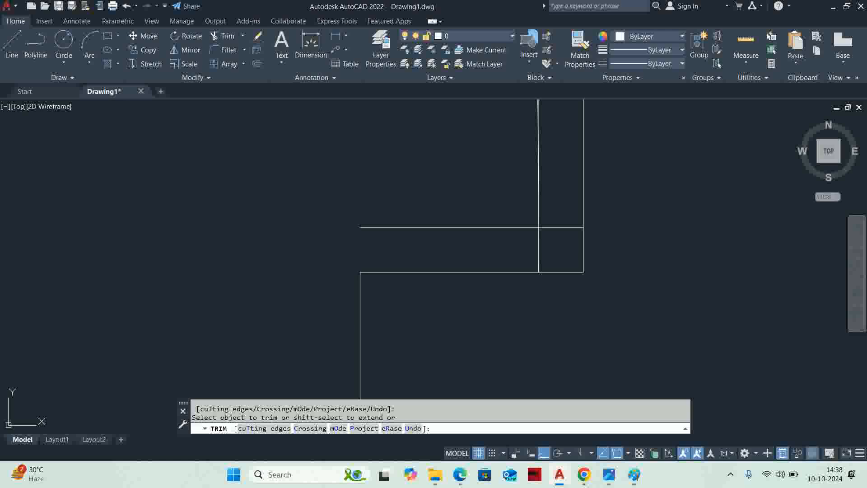
key(Escape)
Erase the horizontal and vertical offset lines in the right profile's notch.
click(500, 228)
scroll(495, 234, down, 3)
key(Delete)
scroll(499, 170, down, 2)
scroll(509, 183, up, 6)
click(526, 164)
key(Delete)
scroll(523, 165, down, 5)
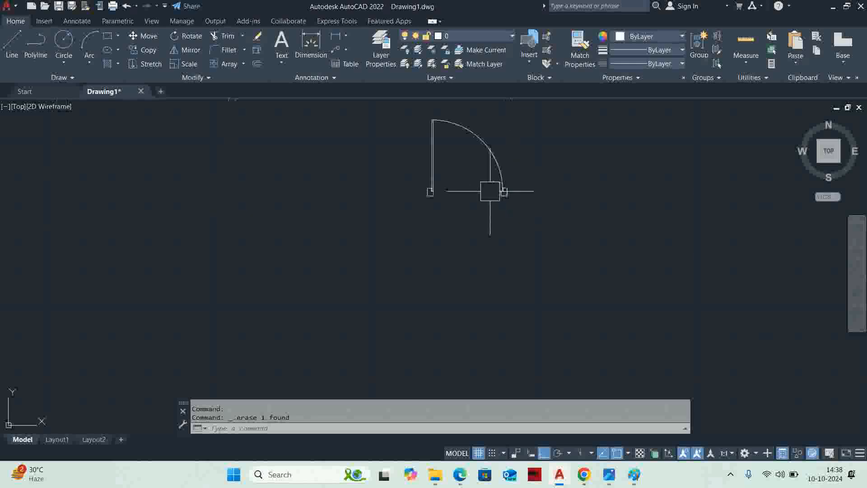
scroll(459, 108, up, 5)
middle_drag(421, 186, 430, 165)
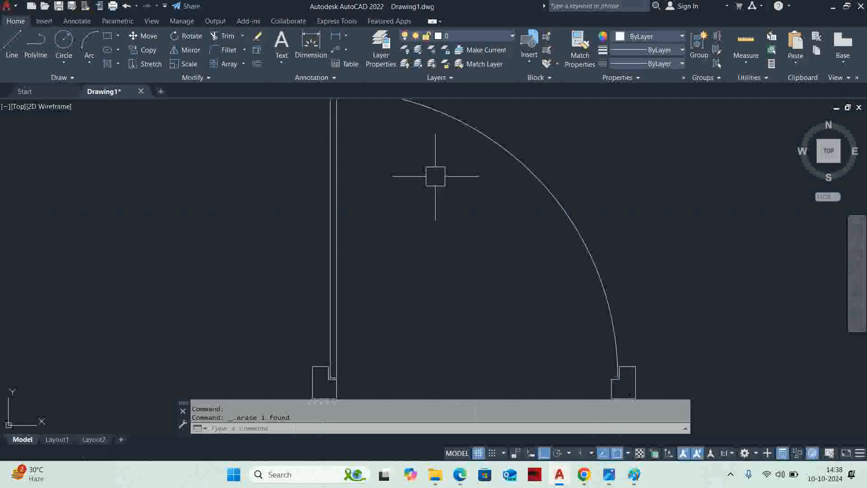
scroll(470, 266, down, 2)
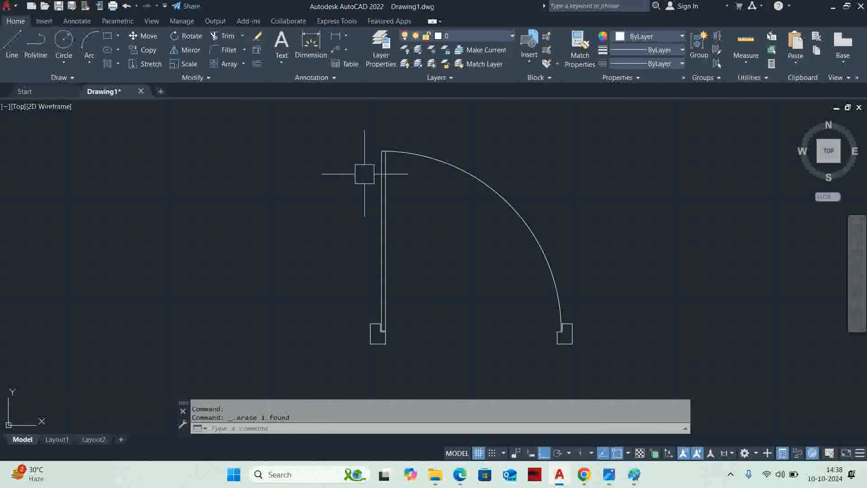
text(rec)
key(Return)
scroll(381, 199, up, 4)
key(Escape)
key(Escape)
Trim the piece of swing arc that lies between the door leaf's two vertical lines.
scroll(389, 210, up, 3)
text(tr)
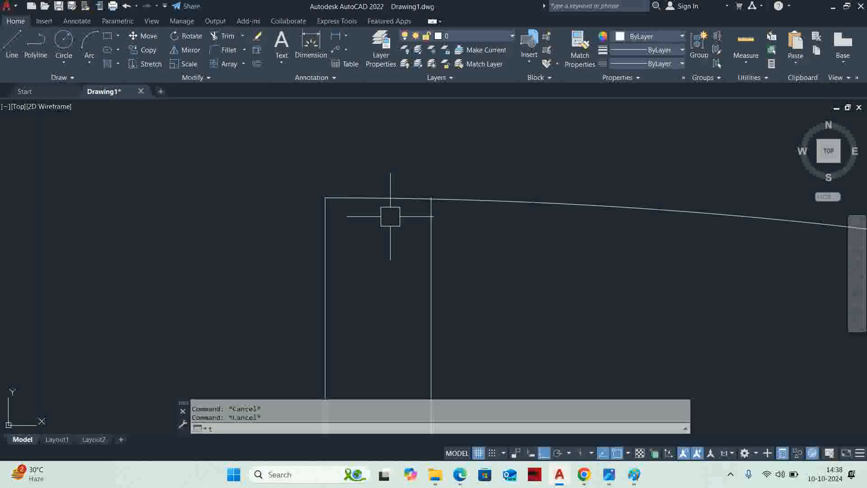
key(Return)
click(395, 197)
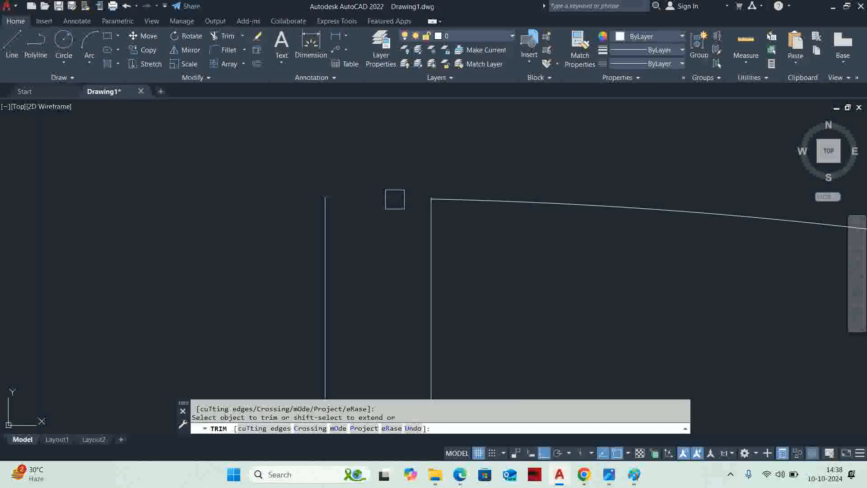
key(Escape)
Close the top of the door leaf with a straight line between the upper ends of its two vertical lines.
text(l)
scroll(401, 201, up, 3)
key(Return)
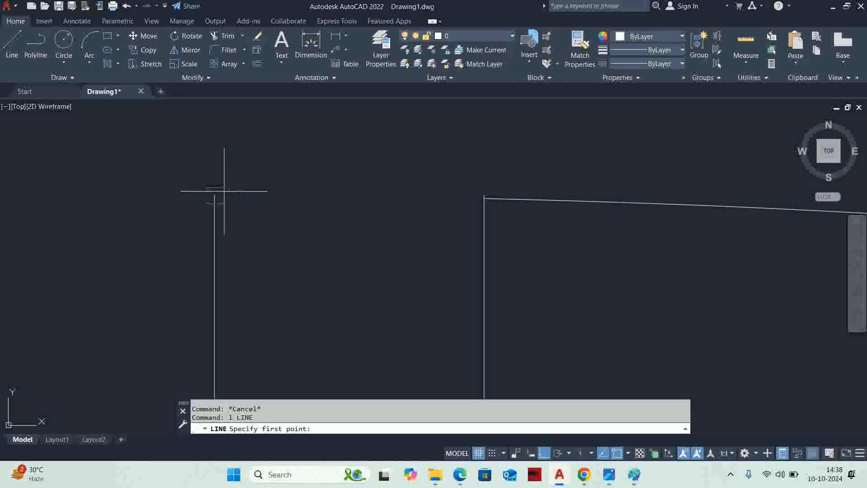
click(214, 195)
click(483, 197)
scroll(455, 203, down, 5)
key(Escape)
scroll(424, 215, up, 2)
scroll(433, 207, up, 2)
text(rec)
key(Return)
click(459, 190)
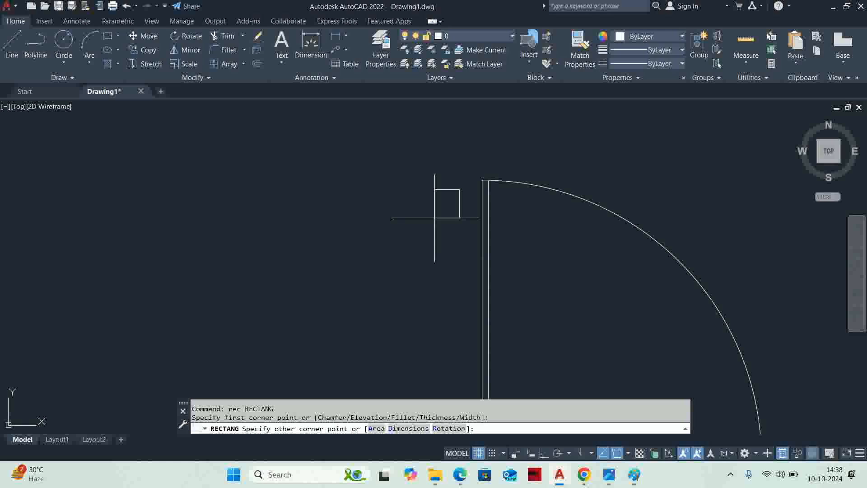
text(d)
key(Return)
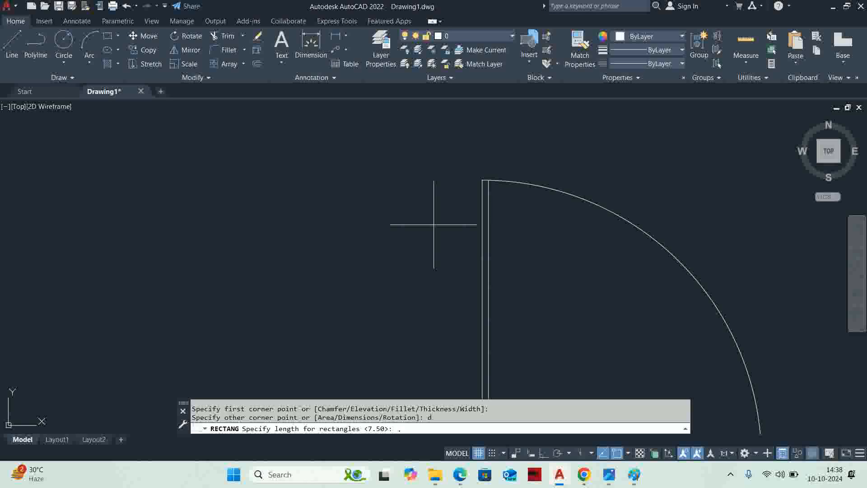
key(Return)
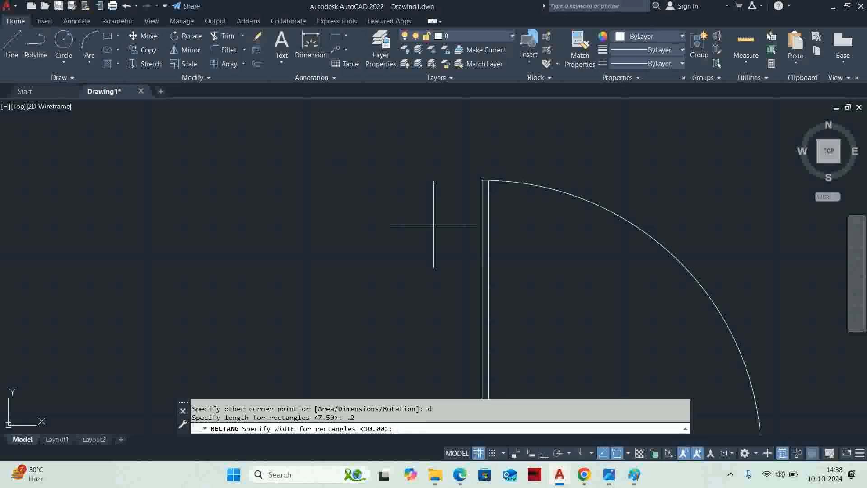
text(.1)
key(Return)
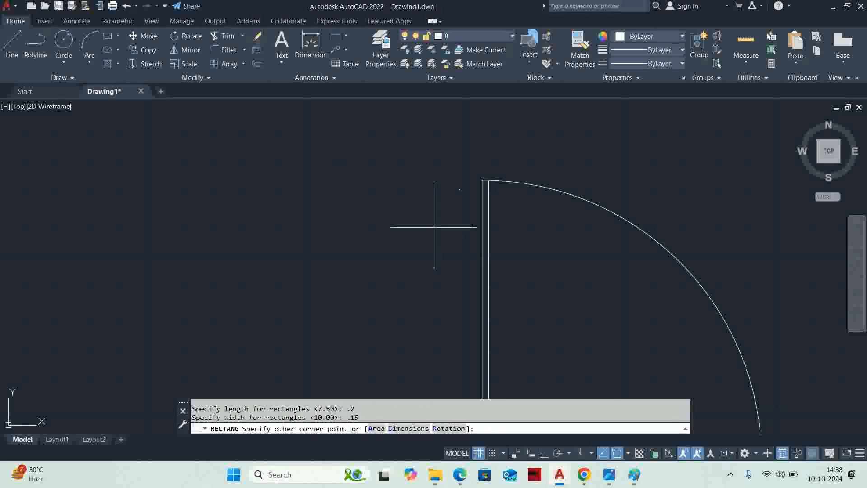
key(Escape)
key(Escape)
key(Escape)
Try to draw a rectangle using 2 and 1.5 beside the door leaf's upper end, and erase it.
text(rec)
key(Return)
click(460, 190)
text(2)
key(Return)
text(1.5)
key(Return)
key(Escape)
key(Escape)
click(439, 177)
click(460, 218)
click(458, 209)
click(441, 187)
key(Delete)
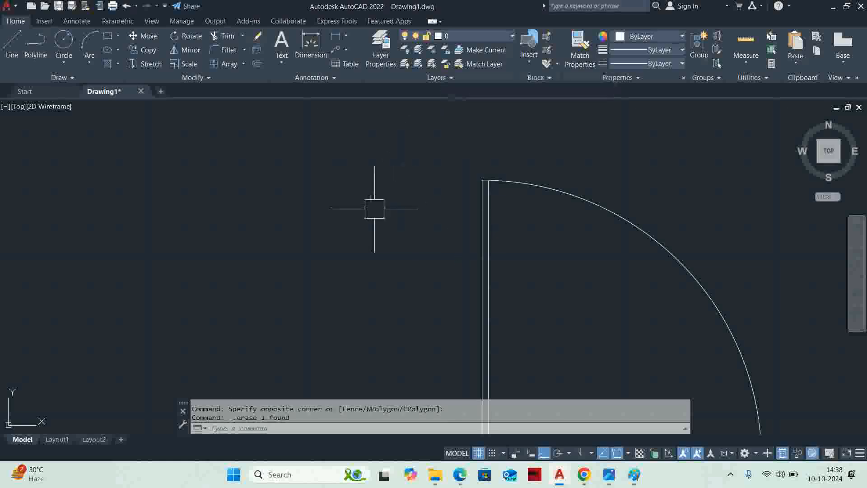
Draw a rectangle with length 2 and width 1.5 in the free space left of the door leaf's upper part.
text(rec)
key(Return)
click(407, 218)
text(d)
key(Return)
text(2)
key(Return)
text(1.5)
key(Return)
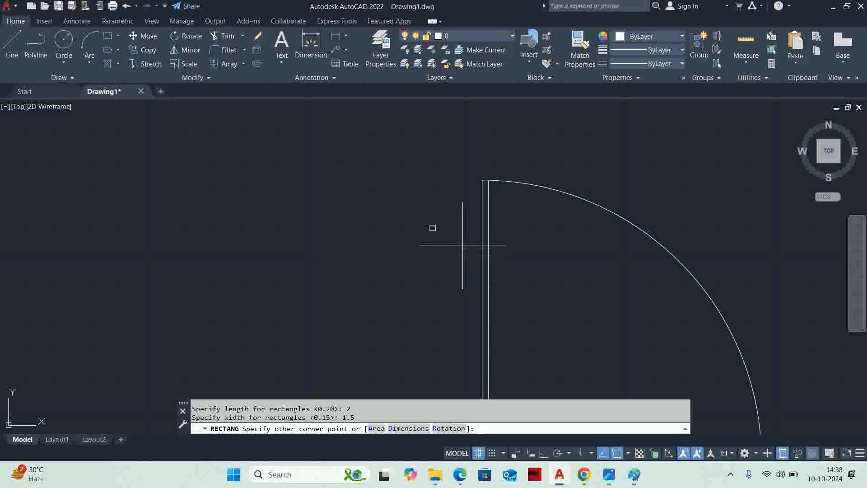
click(435, 234)
scroll(435, 234, down, 5)
key(Escape)
key(Escape)
text(rec)
key(Return)
click(400, 177)
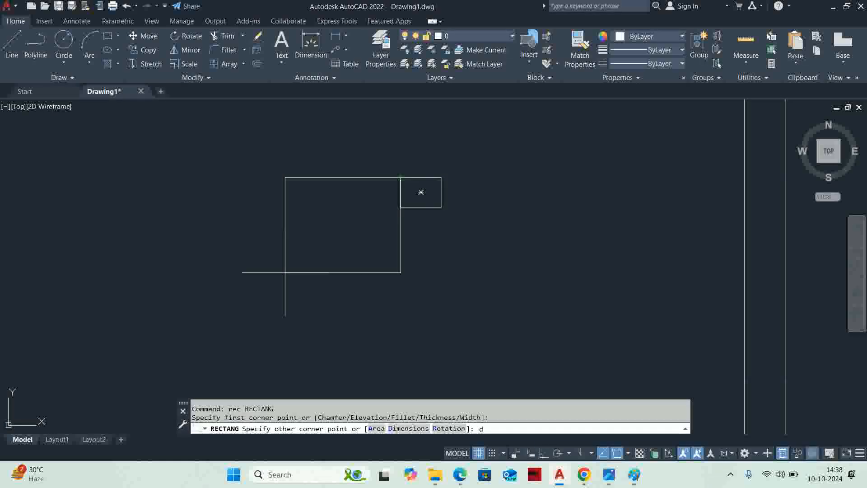
text(d)
key(Return)
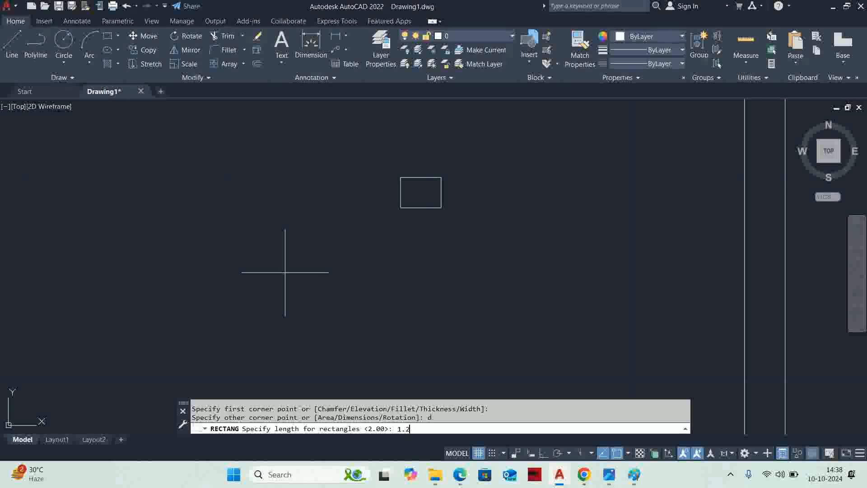
text(1.2)
key(Return)
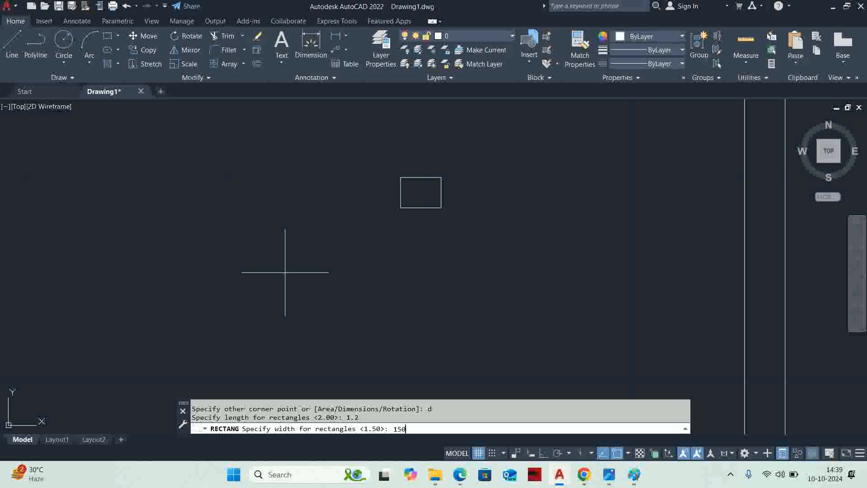
key(Return)
scroll(285, 273, down, 3)
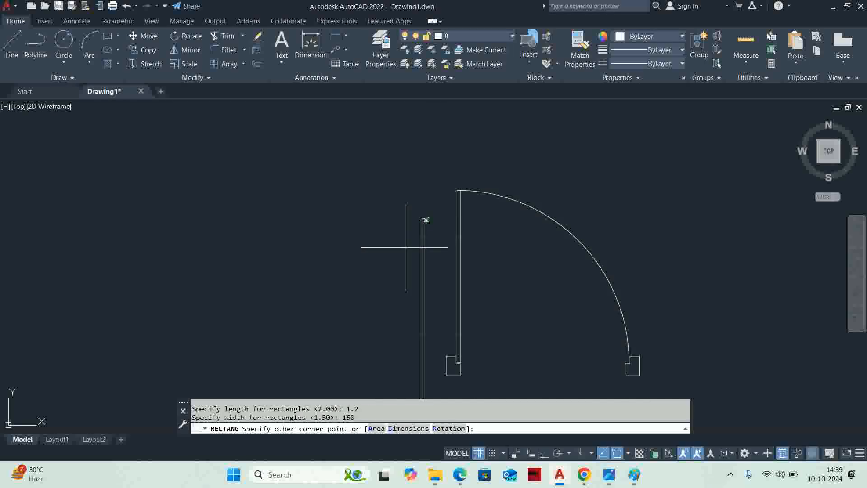
key(Escape)
Draw a rectangle of length 1.3 and width 15 extending down and left from the small rectangle's upper-left corner.
scroll(410, 184, up, 5)
text(rec)
key(Return)
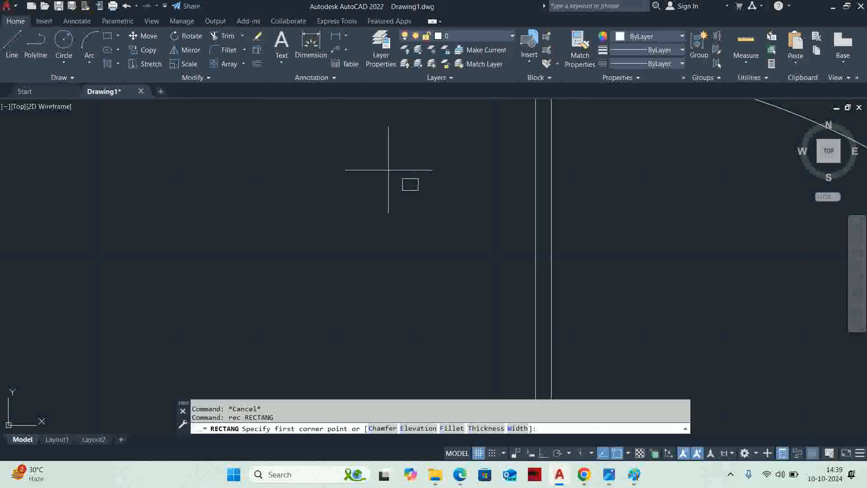
click(410, 184)
text(d)
key(Return)
text(1.3)
key(Return)
text(15)
key(Return)
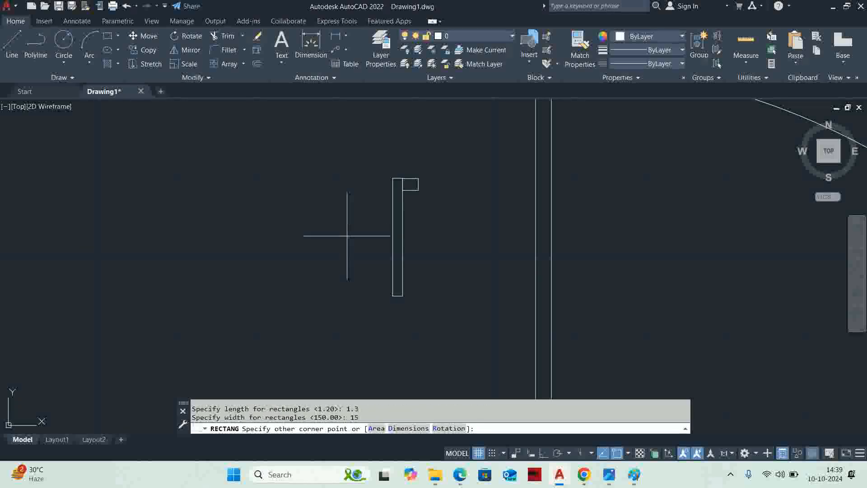
click(346, 239)
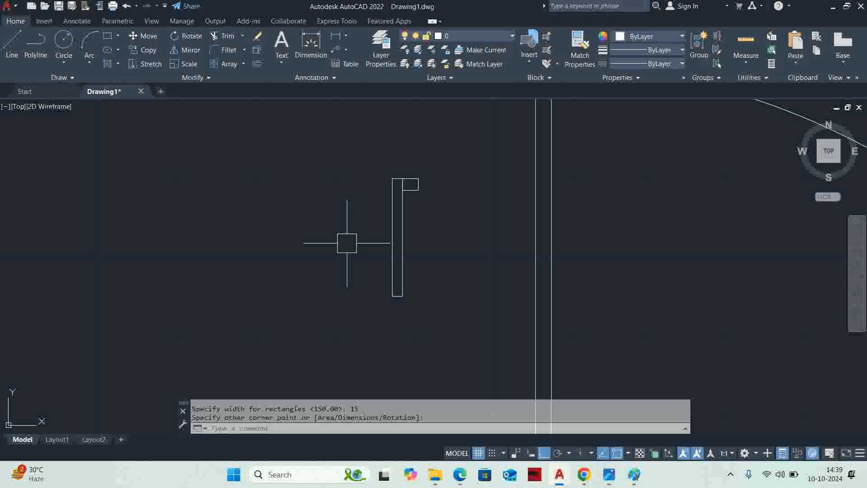
key(Escape)
text(mi)
key(Return)
click(431, 240)
click(397, 152)
key(Return)
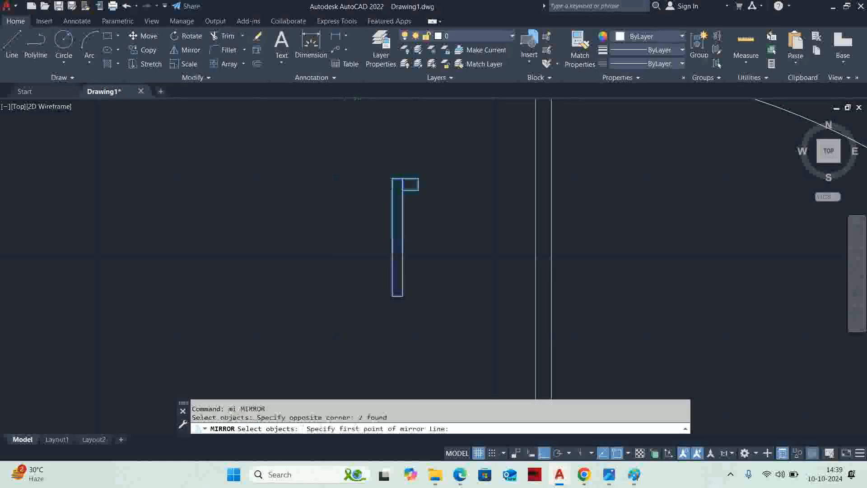
scroll(399, 153, up, 6)
click(461, 252)
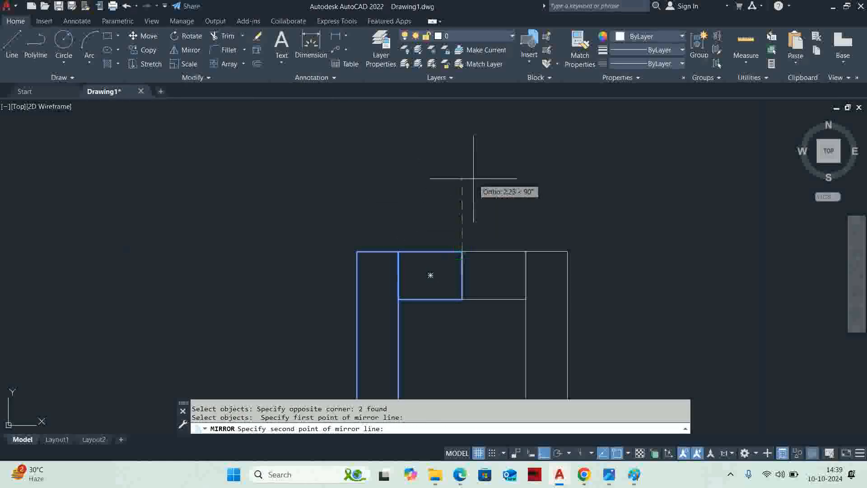
key(Escape)
key(Escape)
Move both handle rectangles so the small one's upper-right corner meets the door leaf's upper-left corner.
scroll(447, 195, down, 4)
scroll(447, 195, down, 2)
key(Escape)
text(m)
key(Return)
click(461, 269)
click(411, 195)
key(Return)
scroll(430, 203, up, 4)
click(459, 217)
scroll(480, 216, down, 3)
scroll(506, 341, up, 3)
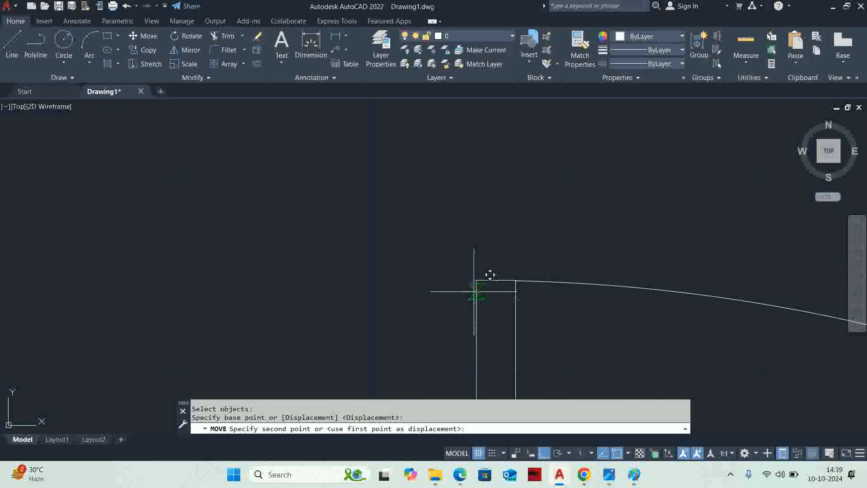
key(Escape)
scroll(448, 313, down, 3)
key(Escape)
Try to move the handle rectangles straight down along the door leaf, and undo the move.
scroll(449, 289, up, 3)
text(m)
key(Return)
click(456, 261)
click(407, 195)
key(Return)
scroll(363, 199, down, 3)
click(354, 199)
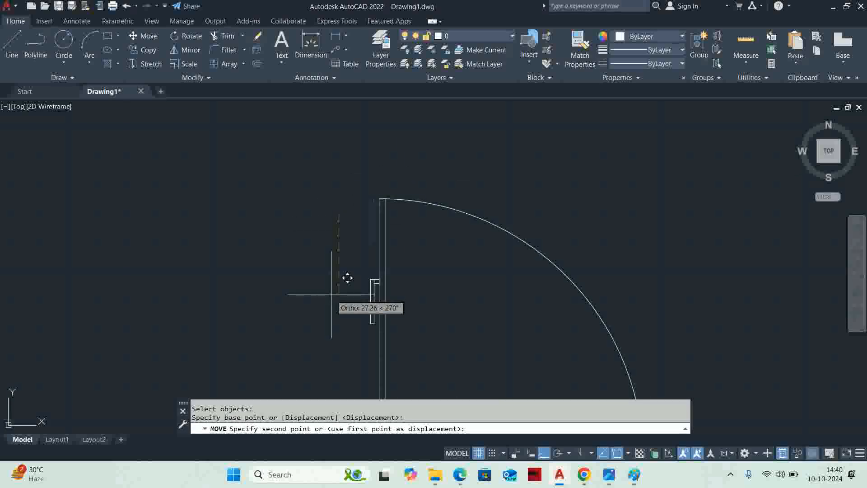
key(Return)
key(Escape)
key(Escape)
scroll(332, 300, down, 6)
key(ctrl+z)
Move the two handle rectangles straight down by 5 along the door leaf's left edge.
scroll(332, 302, up, 3)
text(m)
key(Return)
scroll(490, 222, up, 2)
click(490, 222)
scroll(398, 175, down, 5)
click(391, 233)
middle_drag(397, 176, 391, 227)
key(Return)
click(326, 209)
text(5)
key(Return)
scroll(328, 255, down, 5)
scroll(391, 226, up, 5)
key(Escape)
key(Escape)
Mirror the two handle rectangles about the door leaf's vertical centre line, keeping the originals.
text(mi)
scroll(413, 209, up, 3)
key(Return)
click(435, 213)
click(384, 155)
scroll(385, 154, down, 3)
key(Return)
scroll(408, 183, up, 3)
click(407, 166)
click(405, 149)
scroll(390, 185, down, 4)
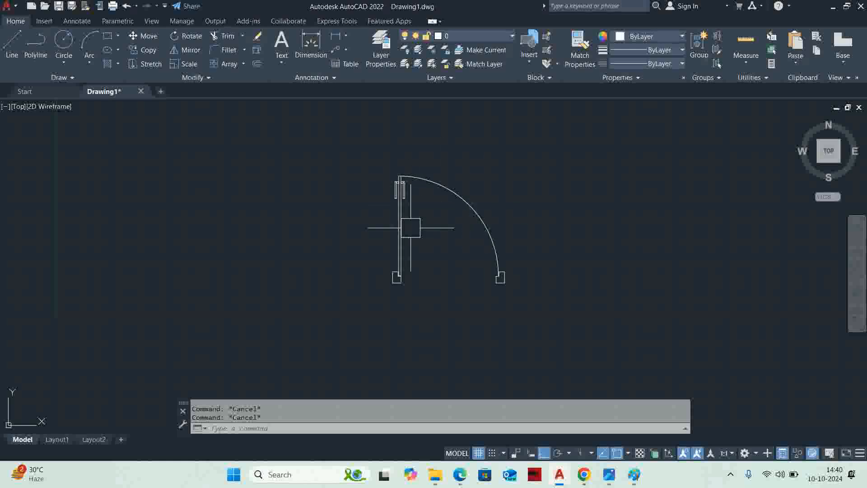
Define a block named d1 from the complete door, with its base point at the left frame profile's lower-left corner.
key(Return)
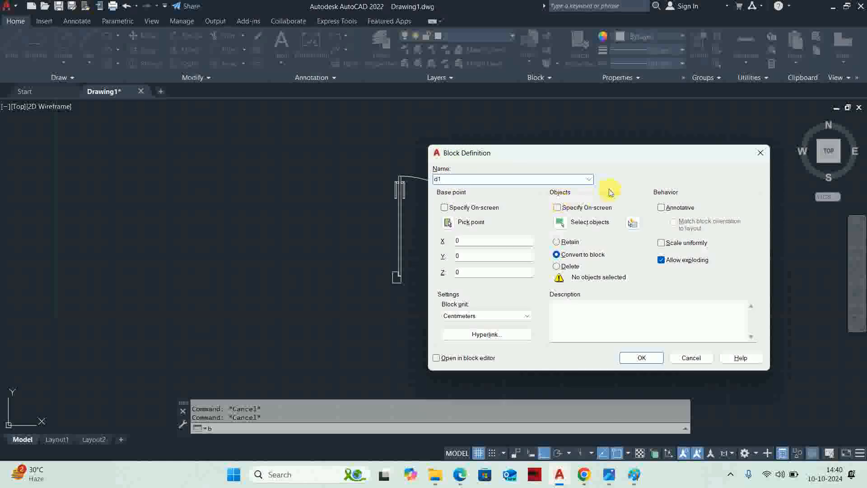
click(559, 224)
click(362, 149)
click(558, 337)
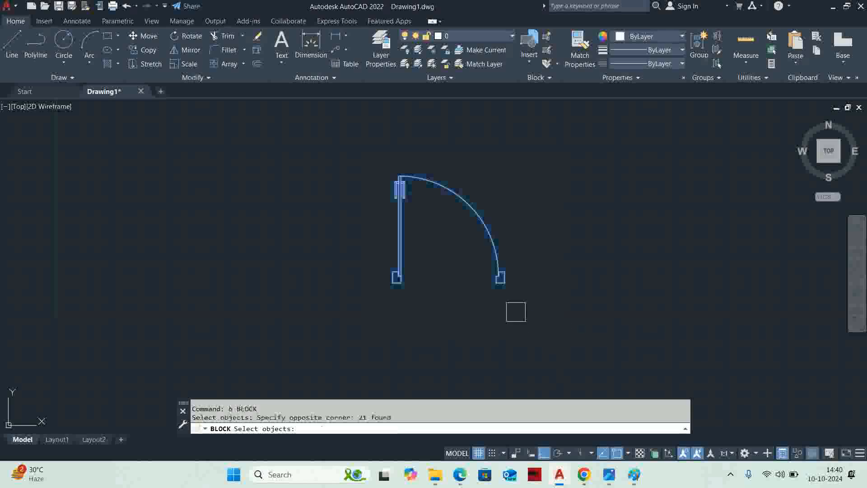
key(Return)
click(448, 223)
scroll(397, 293, up, 5)
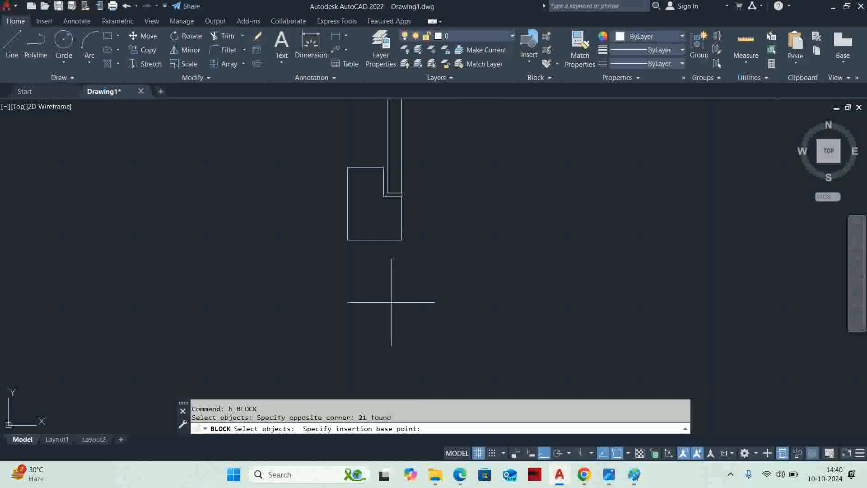
click(352, 238)
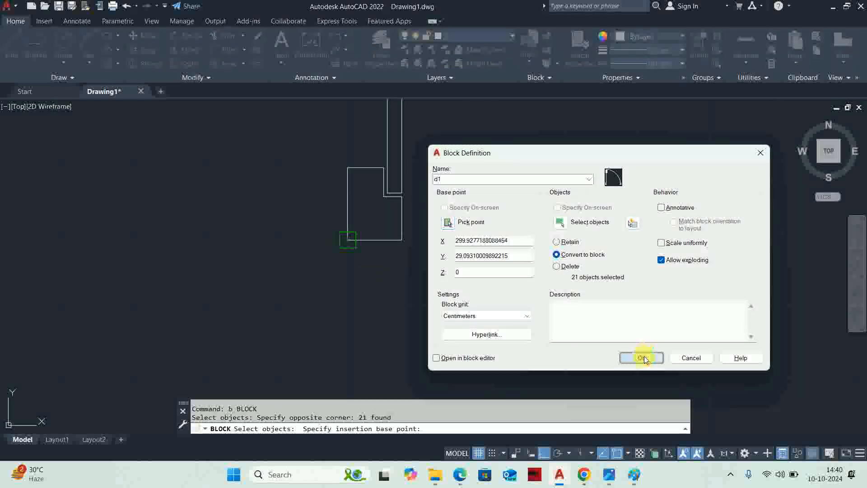
click(644, 359)
scroll(484, 284, down, 6)
click(460, 194)
key(Escape)
Copy the door block horizontally to the free space at its right.
middle_drag(472, 244, 438, 262)
text(c)
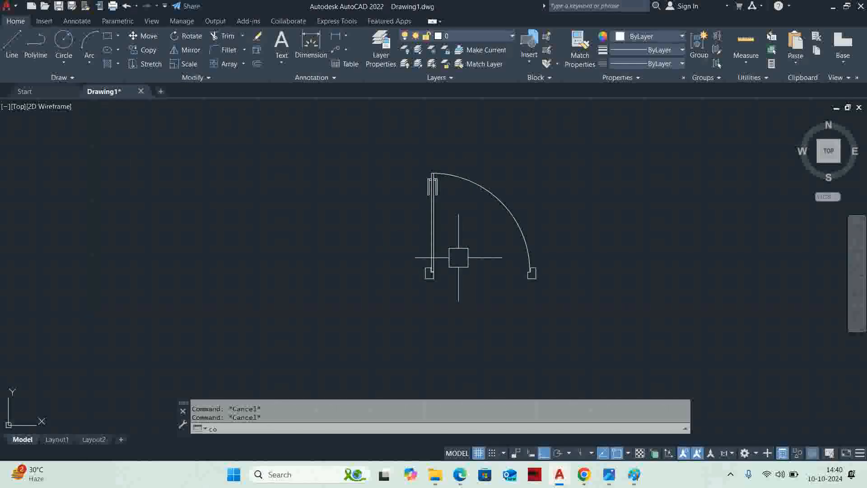
text(o)
key(Return)
click(434, 234)
key(Return)
click(413, 284)
middle_drag(635, 275, 461, 274)
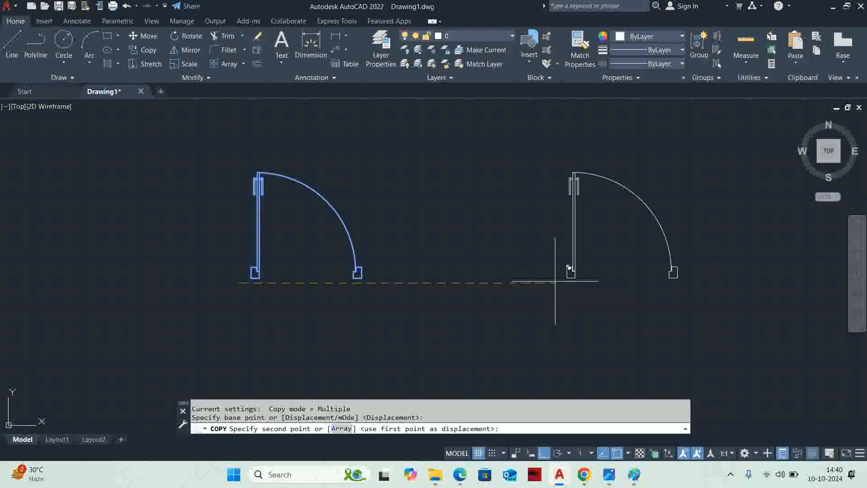
click(555, 281)
key(Escape)
key(Escape)
Switch to the Civil WB 013.jpg image to check the door sizes in its specifications table, and return to AutoCAD.
middle_drag(574, 281, 521, 290)
click(613, 480)
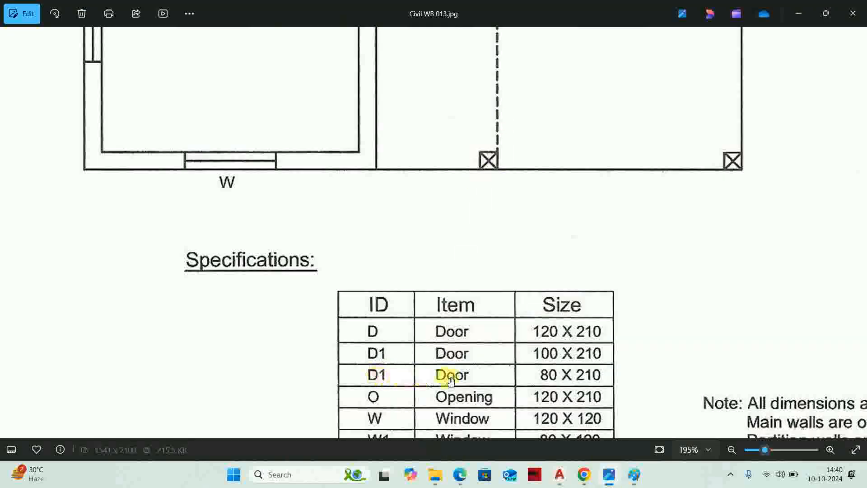
click(796, 6)
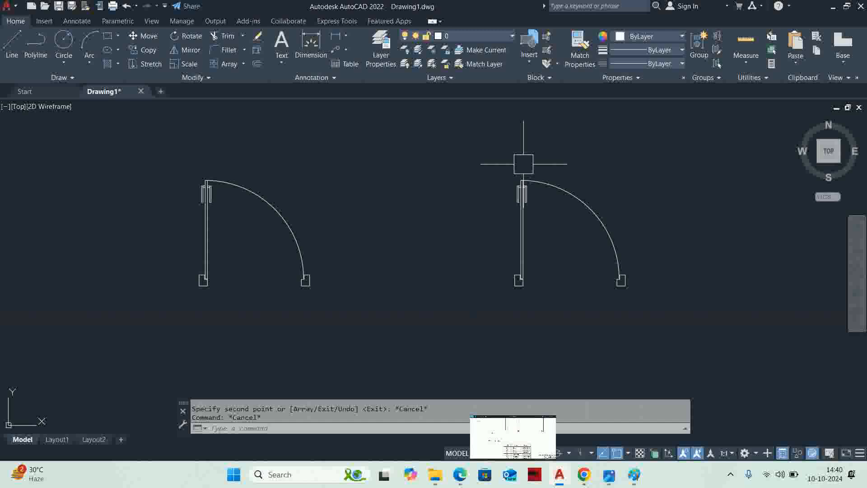
text(x)
key(Return)
key(Escape)
key(Escape)
click(518, 225)
key(Escape)
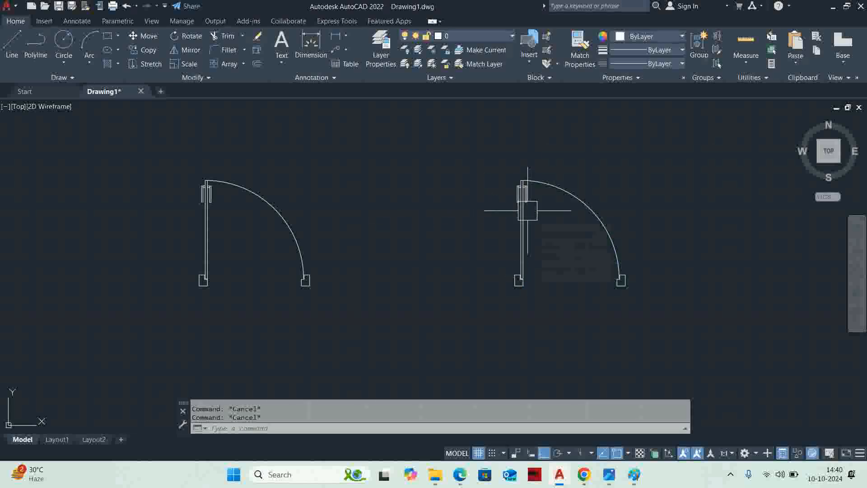
click(526, 210)
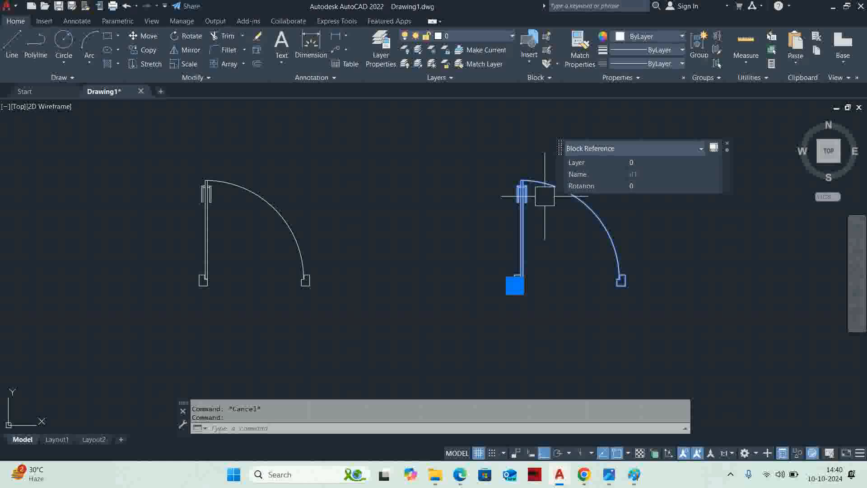
key(Escape)
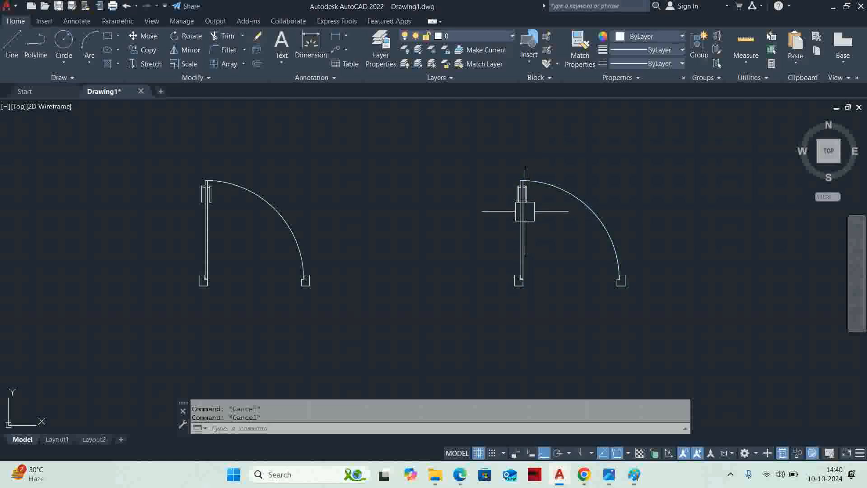
Open the d1 block definition for editing in the Block Editor.
text(BE)
key(Return)
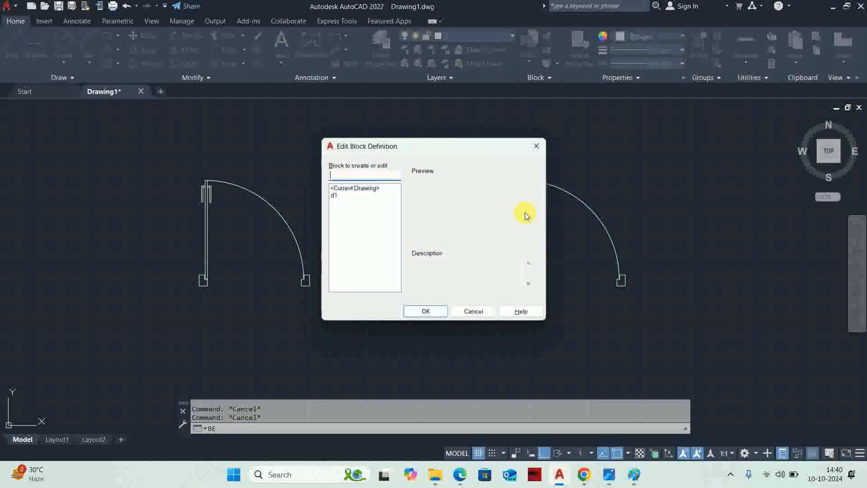
click(339, 197)
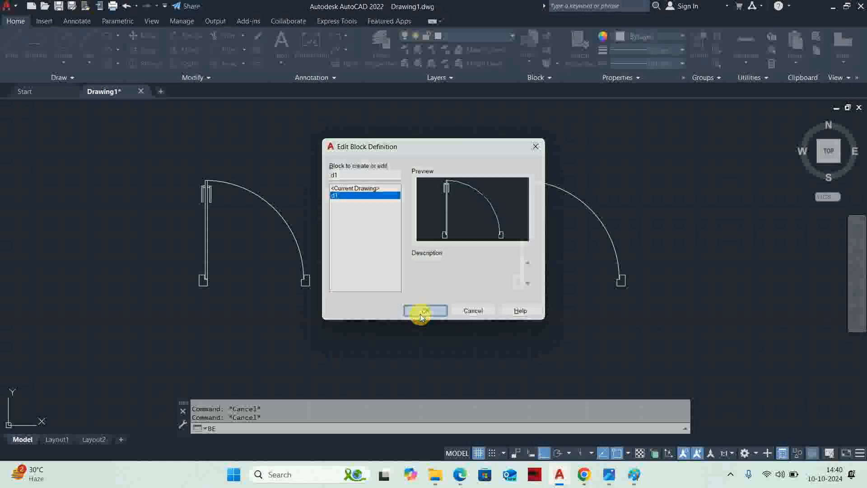
click(424, 312)
Fillet the lower-right corner of the left frame profile with a radius of 1.5.
scroll(359, 273, up, 10)
scroll(454, 221, down, 3)
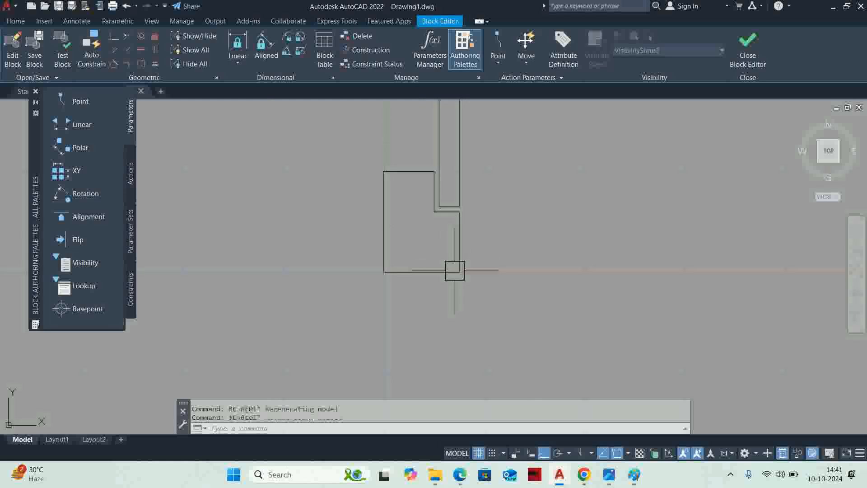
key(Return)
text(r)
key(Return)
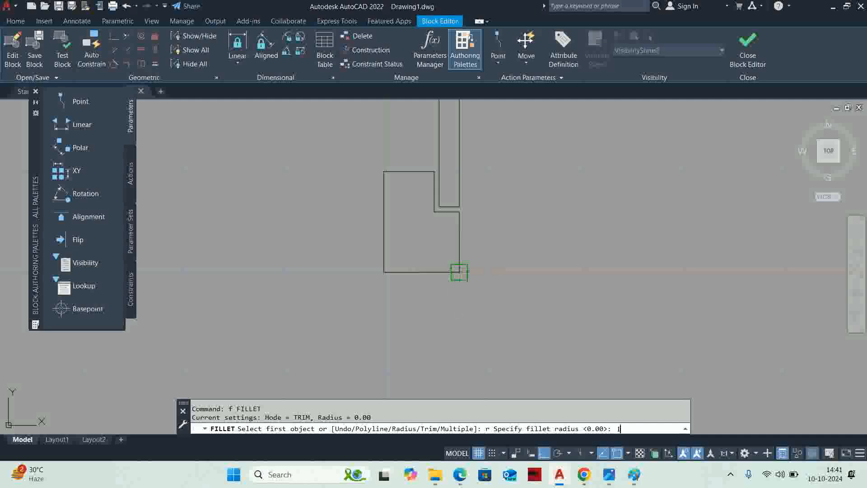
text(1.5)
key(Return)
click(451, 255)
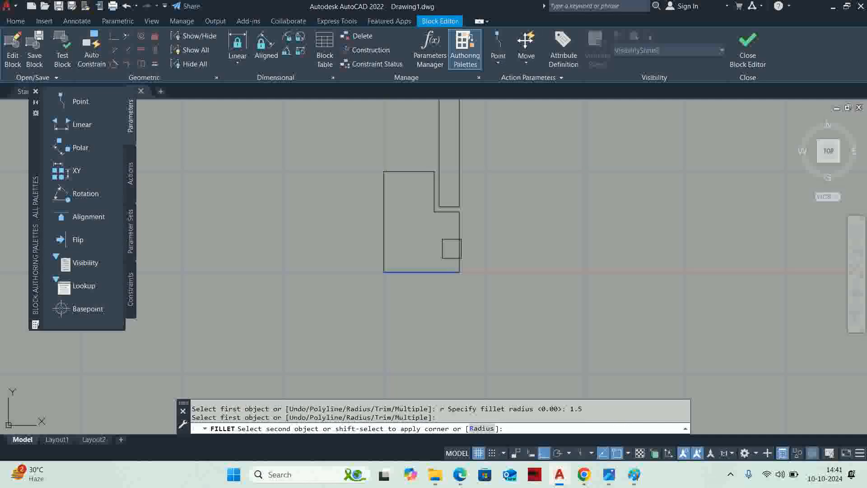
click(449, 248)
Fillet the lower-left and upper-left corners of the right frame profile with the same 1.5 radius.
scroll(440, 252, up, 5)
key(Return)
middle_drag(745, 254, 339, 245)
click(395, 248)
click(415, 270)
scroll(417, 270, down, 2)
scroll(417, 270, down, 2)
middle_drag(417, 269, 464, 270)
scroll(468, 240, up, 4)
scroll(473, 235, down, 2)
scroll(473, 233, up, 6)
key(Return)
click(432, 214)
click(466, 177)
Fillet the upper-right corner of the left frame profile, above the rebate, with the same 1.5 radius.
scroll(455, 204, down, 7)
scroll(310, 241, down, 2)
middle_drag(310, 241, 703, 245)
scroll(579, 229, up, 10)
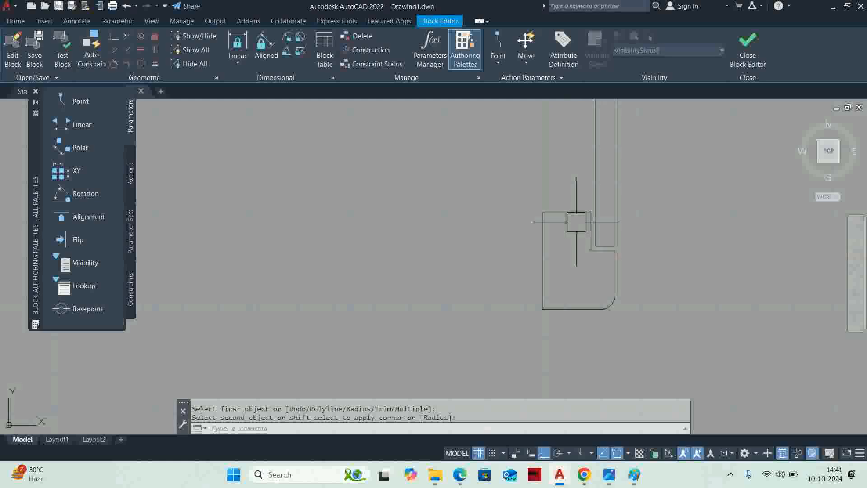
key(Return)
click(606, 220)
click(555, 192)
Close the Block Editor and save the changes to d1.
key(Escape)
scroll(500, 226, down, 5)
scroll(587, 149, up, 5)
click(744, 43)
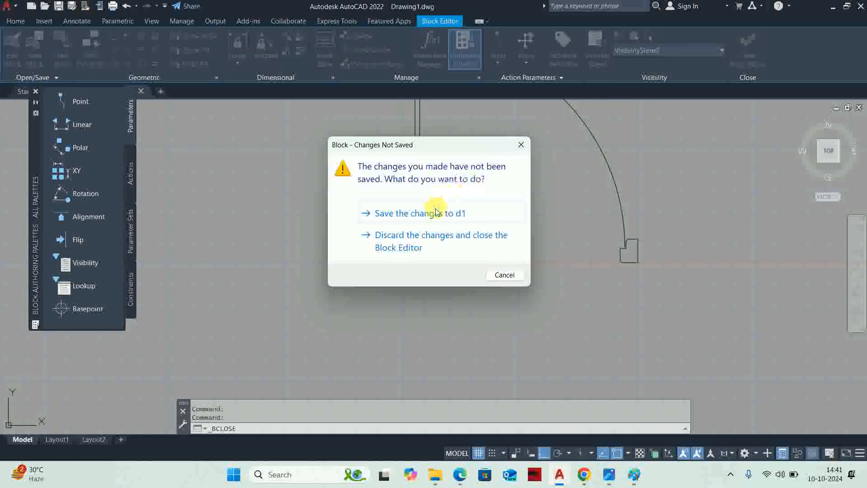
click(435, 212)
Examine the rounded frame corners in the door blocks and check the door sizes in the Civil WB 013.jpg specifications table.
scroll(422, 229, down, 5)
scroll(476, 248, up, 7)
scroll(465, 244, up, 5)
scroll(422, 248, down, 7)
scroll(457, 269, up, 2)
scroll(493, 260, up, 8)
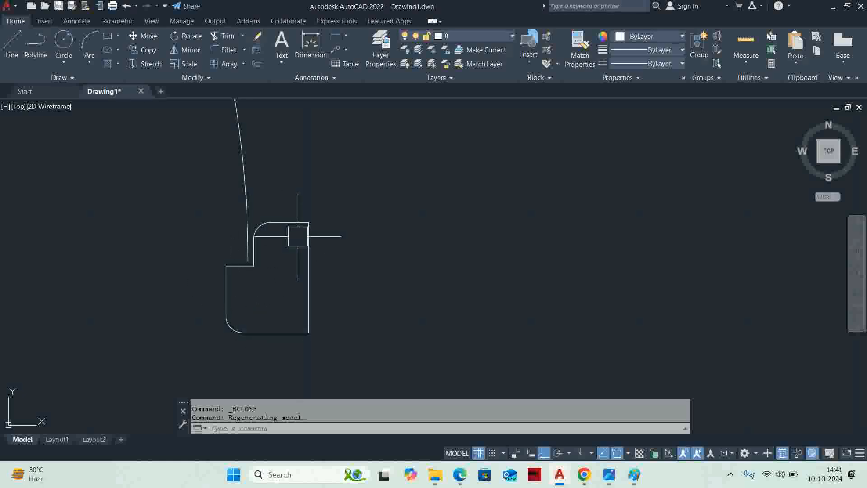
scroll(298, 236, down, 5)
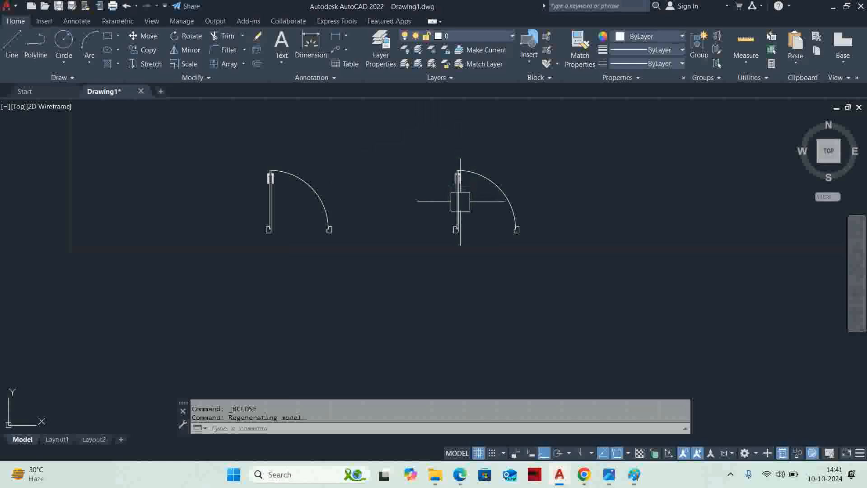
click(613, 481)
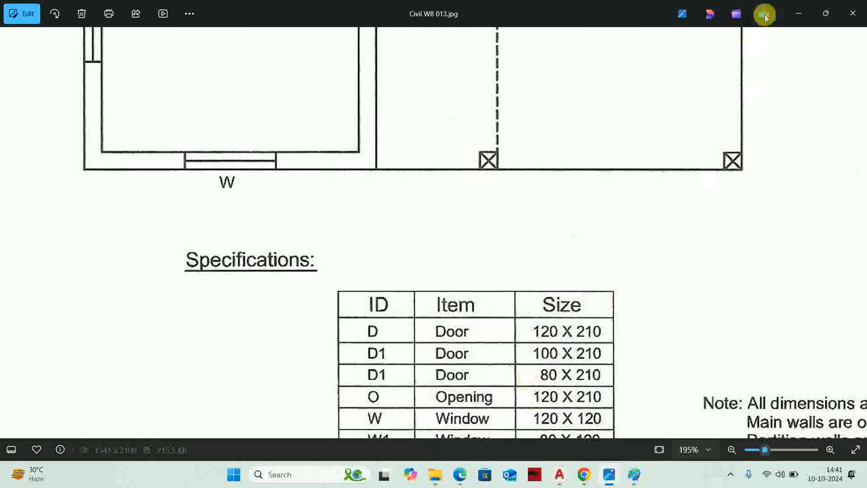
click(799, 14)
Explode the copied door block at the right into separate objects.
text(x EXPLODE)
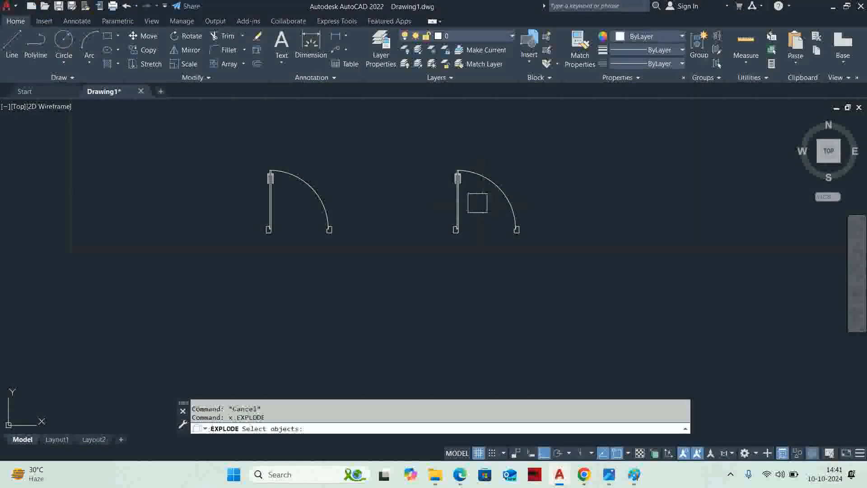
key(Return)
scroll(468, 188, up, 2)
click(444, 182)
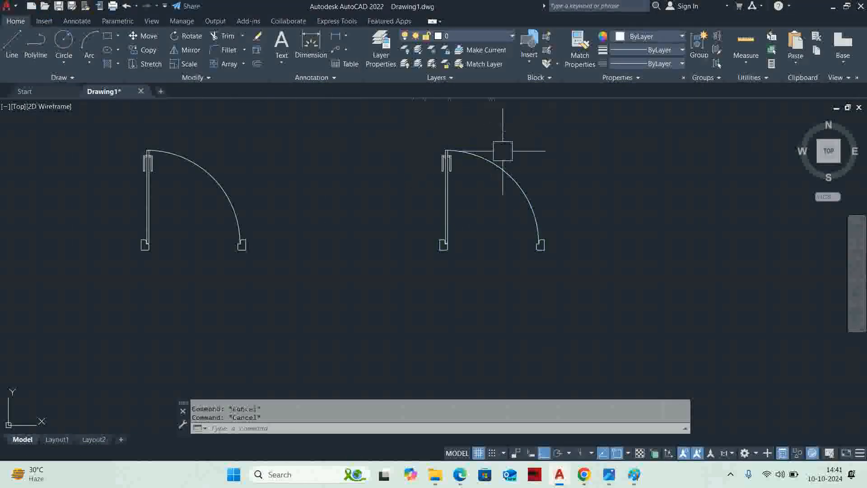
text(m)
key(Return)
click(503, 228)
click(408, 120)
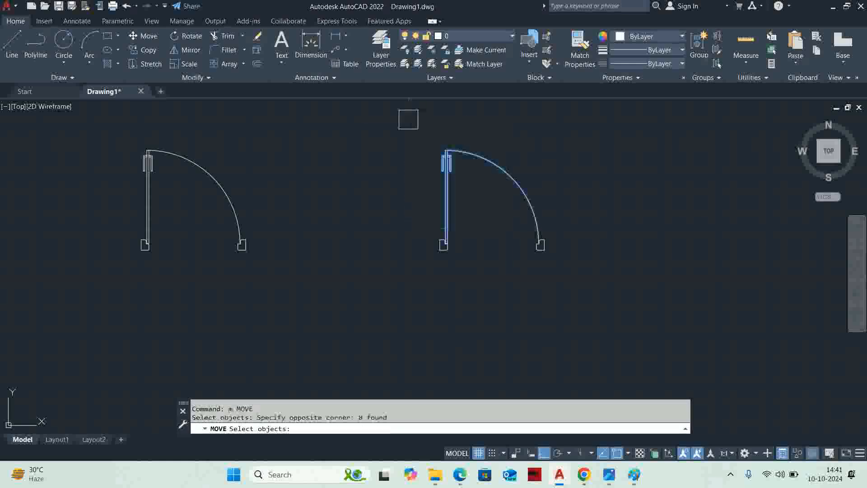
key(Return)
click(415, 207)
key(Escape)
Move the exploded door's leaf, handles and swing arc straight up, clear of the two frame profiles.
scroll(442, 209, up, 4)
text(m)
key(Return)
scroll(403, 333, up, 6)
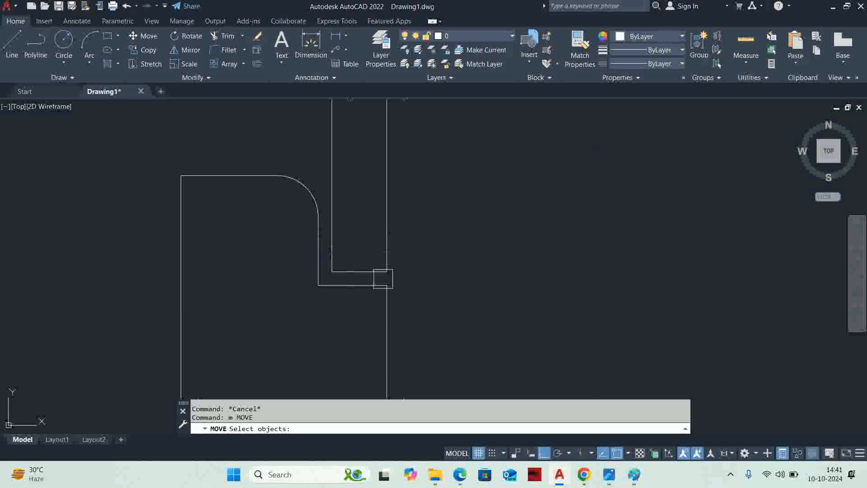
click(403, 275)
click(218, 206)
scroll(298, 191, down, 9)
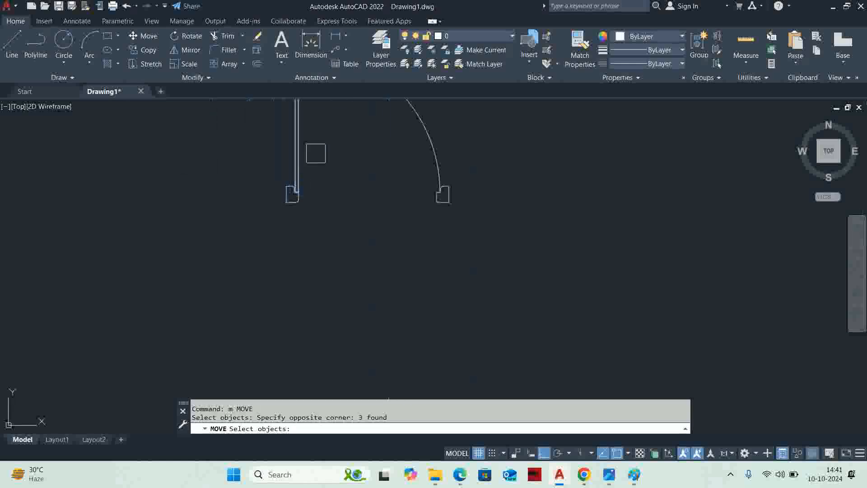
middle_drag(314, 161, 342, 327)
click(401, 157)
click(304, 237)
key(Return)
click(272, 276)
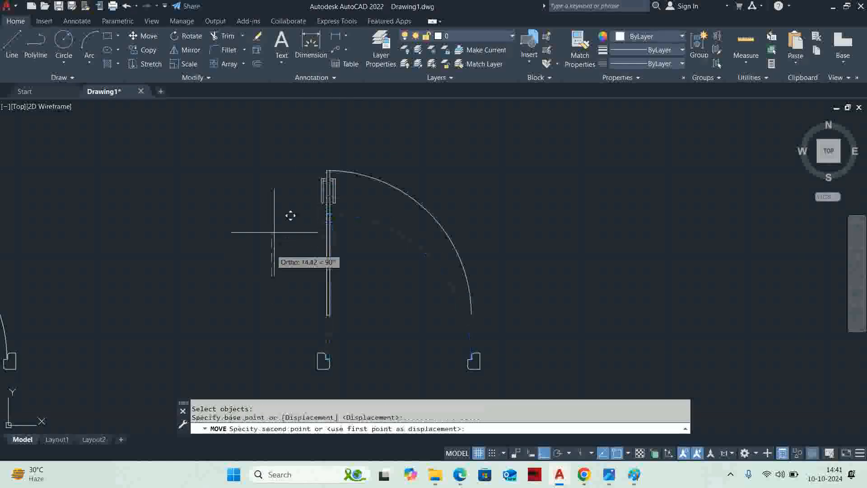
click(270, 142)
key(Escape)
key(Escape)
middle_drag(389, 272, 403, 188)
scroll(367, 246, up, 4)
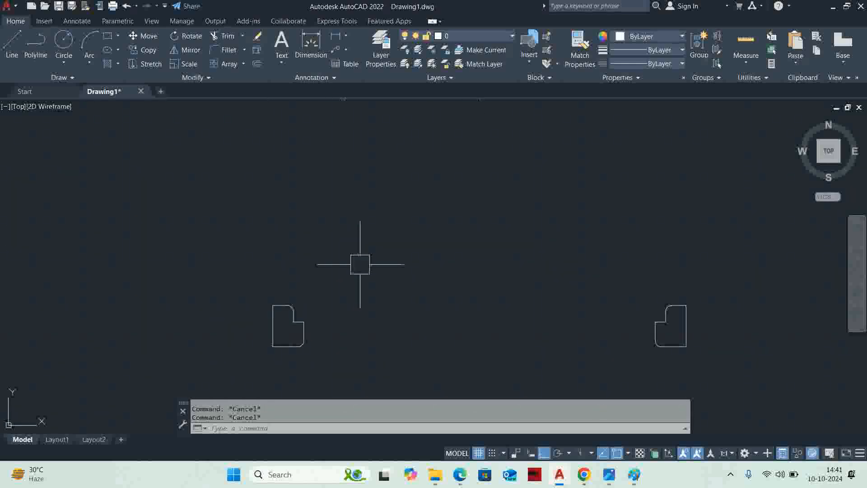
text(l)
key(Return)
key(Escape)
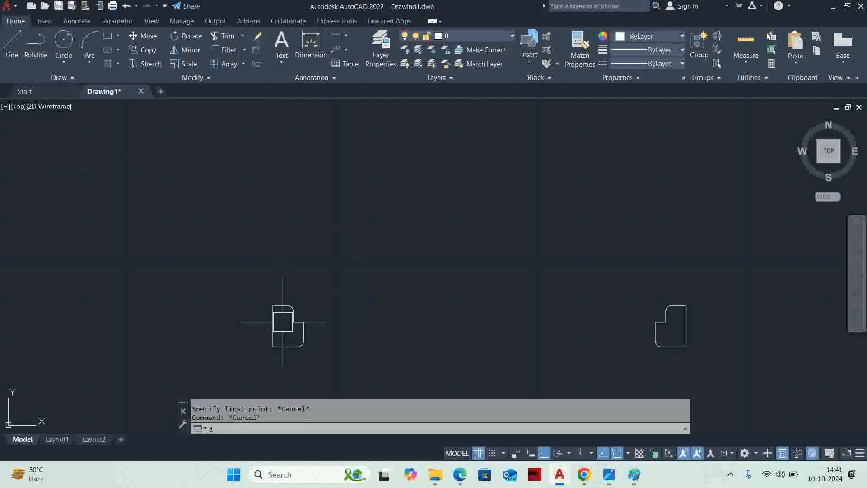
Add a horizontal linear dimension between the outer edges of the two frame profiles, placed above them.
text(dli)
key(Return)
click(273, 325)
click(686, 325)
scroll(504, 293, up, 4)
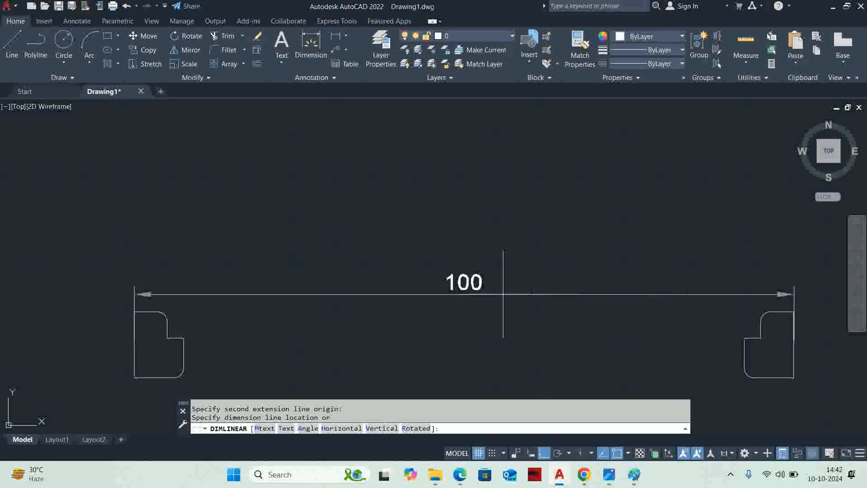
click(489, 254)
key(Escape)
scroll(487, 256, down, 6)
key(Escape)
scroll(538, 282, up, 2)
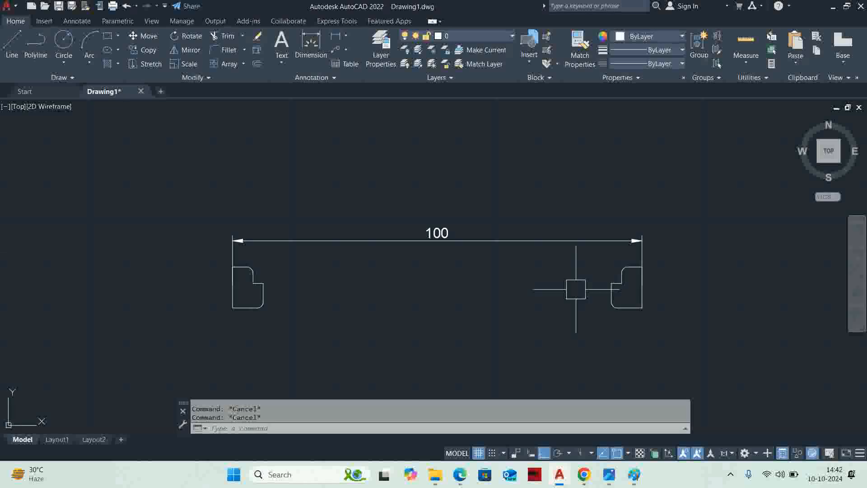
text(s)
key(Return)
click(679, 354)
key(Escape)
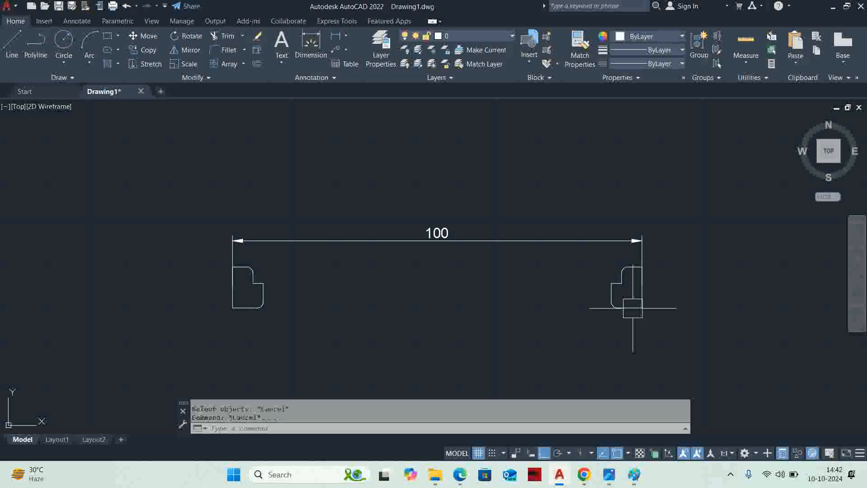
Move the exploded door's right frame profile 20 units horizontally towards the left profile.
text(m)
key(Return)
click(591, 261)
click(695, 345)
click(591, 260)
click(699, 345)
key(Return)
click(606, 323)
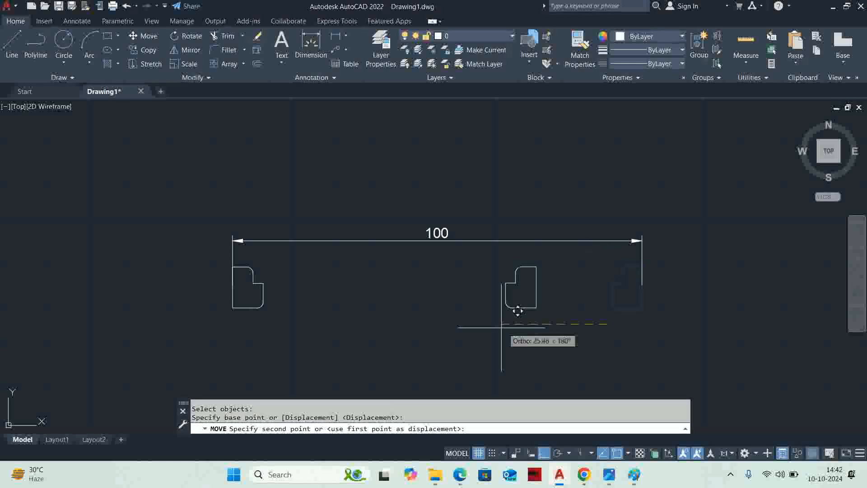
text(20)
key(Return)
key(Escape)
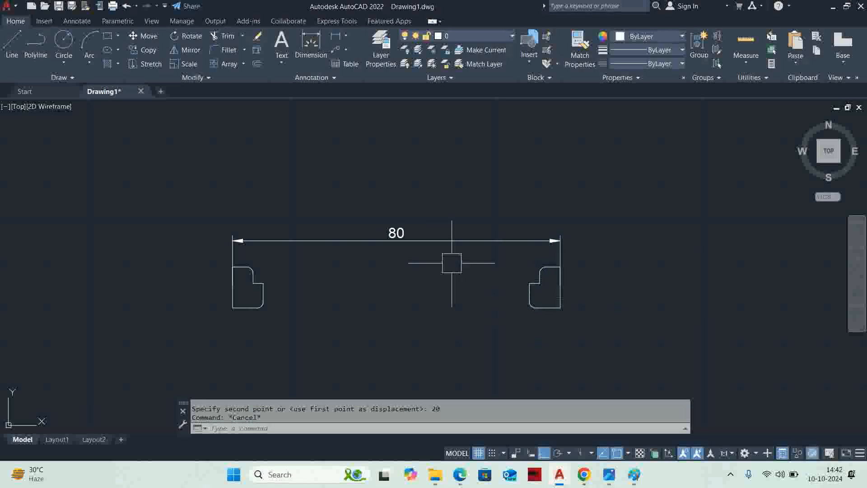
Erase the linear dimension above the two frame profiles.
scroll(379, 246, down, 4)
click(406, 255)
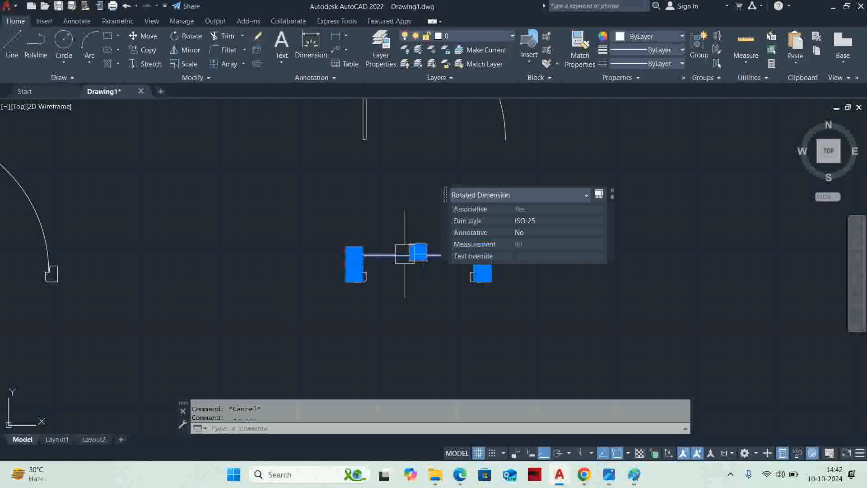
key(Escape)
scroll(361, 271, up, 3)
text(o)
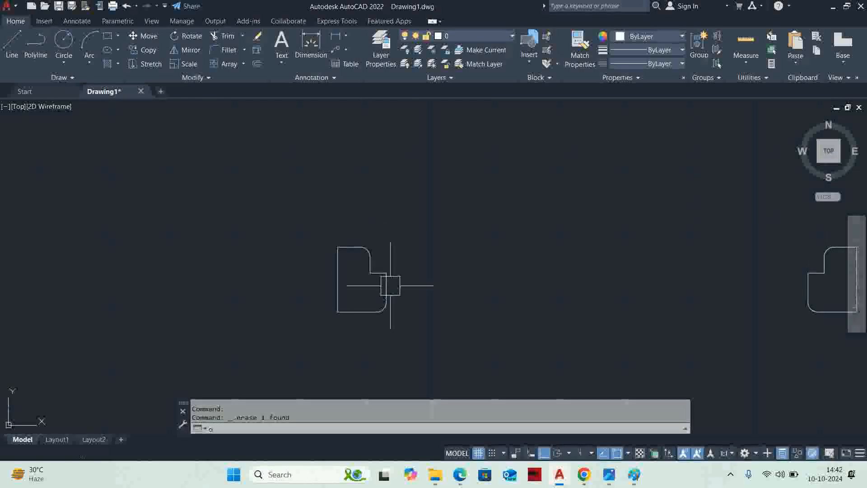
key(Return)
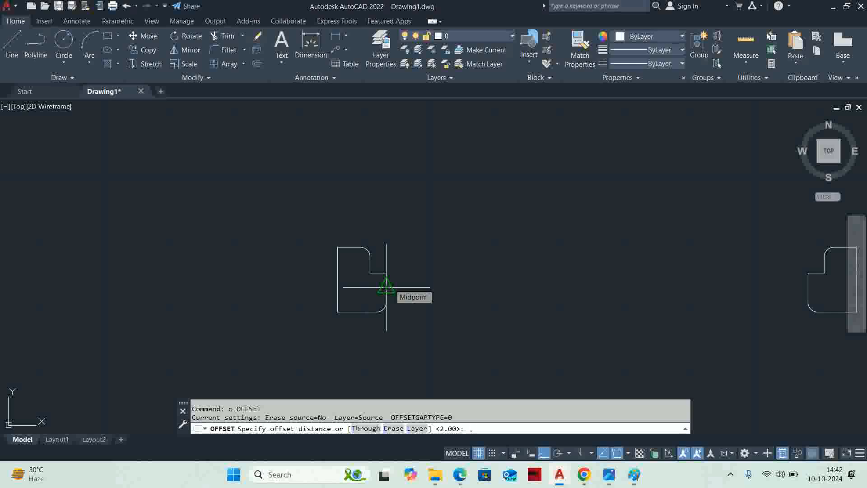
scroll(386, 287, down, 5)
key(Escape)
Measure the vertical gap between the door leaf and the frame profile on the original door.
scroll(481, 237, up, 6)
scroll(480, 237, up, 4)
text(dli)
key(Return)
click(470, 209)
click(470, 198)
scroll(587, 228, up, 5)
key(Escape)
Offset the vertical and horizontal rebate edges of the left frame profile outward to mark the door leaf clearance.
scroll(607, 226, down, 5)
scroll(416, 265, up, 5)
text(o)
key(Return)
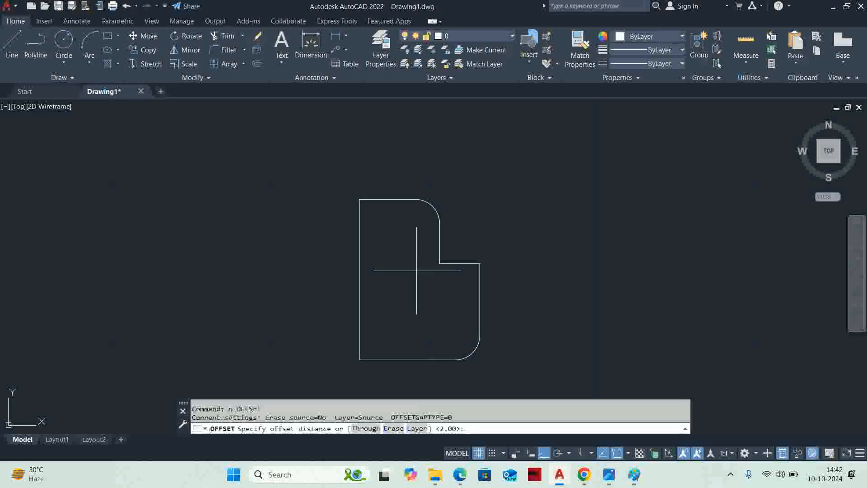
key(Return)
scroll(445, 254, up, 4)
click(431, 235)
click(450, 235)
click(472, 276)
click(468, 206)
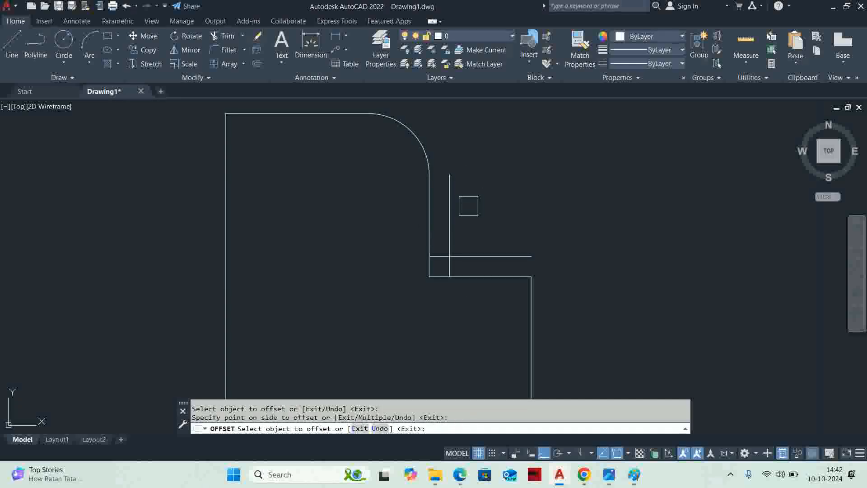
Offset the horizontal and vertical rebate edges of the right frame profile outward by the same clearance.
scroll(468, 206, down, 7)
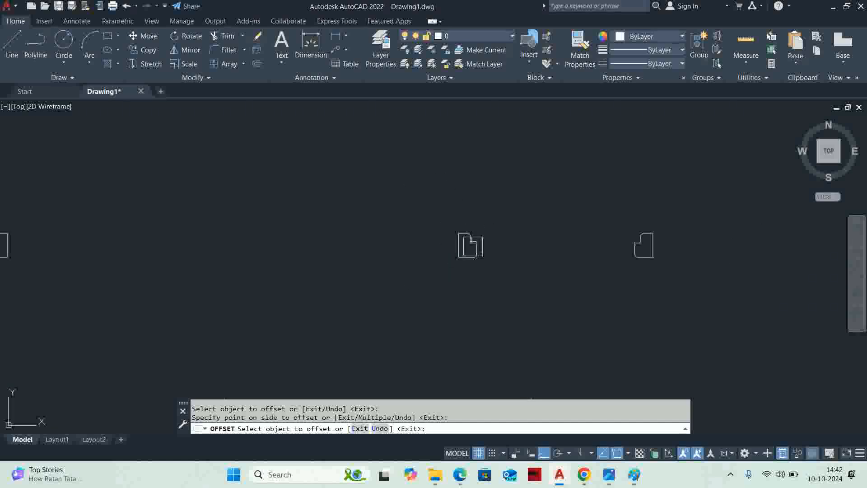
scroll(454, 244, up, 10)
click(355, 271)
click(326, 219)
click(361, 230)
click(317, 233)
key(Return)
scroll(308, 234, down, 4)
middle_drag(325, 247, 668, 231)
scroll(598, 229, down, 9)
key(Escape)
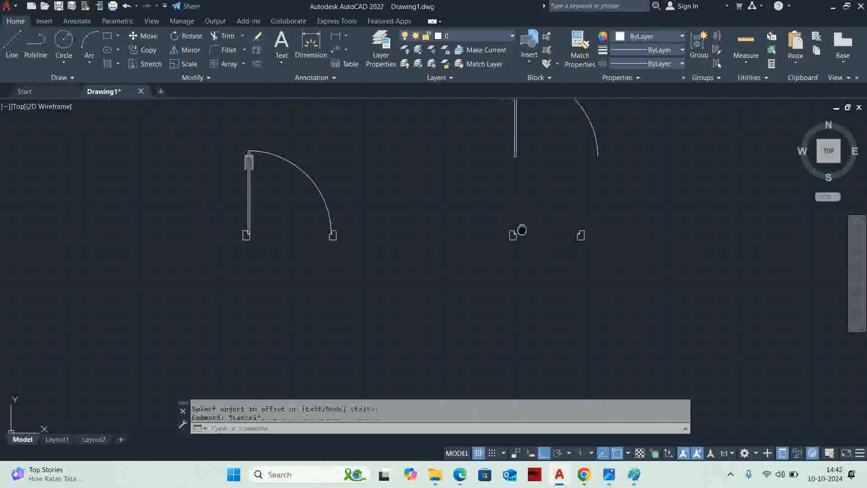
Copy the door leaf with its handle from its lower-right corner onto the clearance line end at the left frame profile.
middle_drag(521, 230, 500, 279)
key(Escape)
text(co)
key(Return)
scroll(496, 129, up, 4)
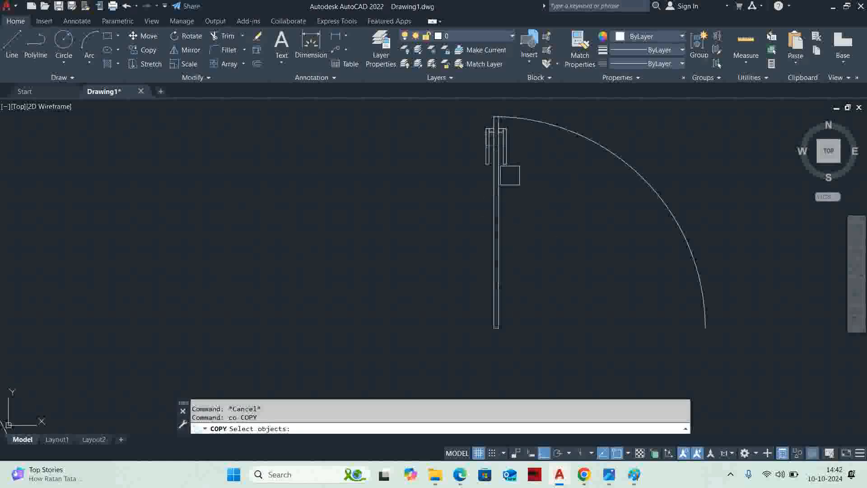
middle_drag(497, 128, 507, 183)
click(470, 120)
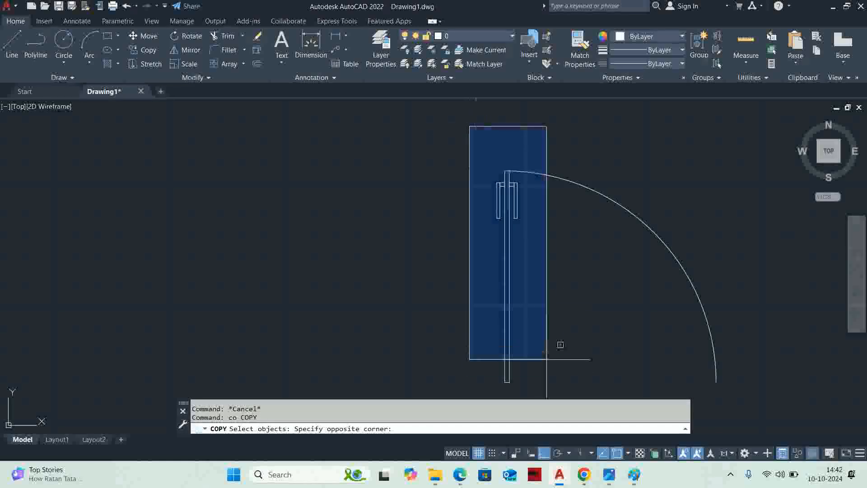
click(561, 373)
middle_drag(544, 338, 523, 263)
key(Return)
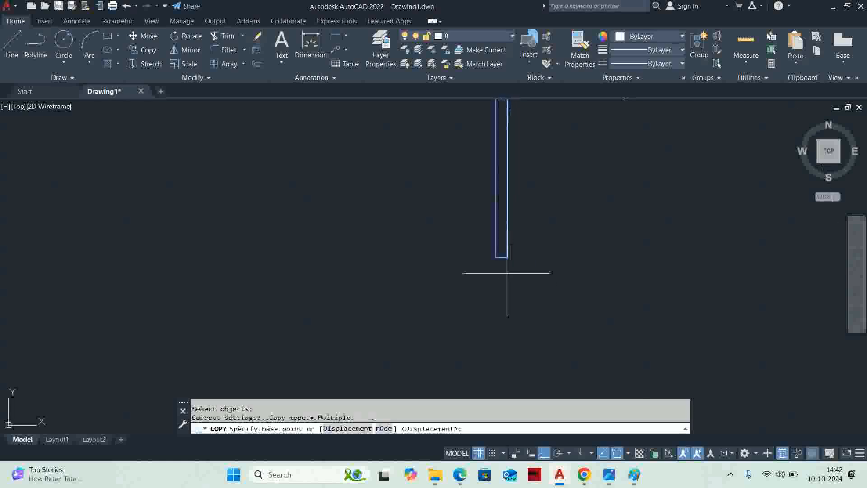
click(506, 258)
scroll(479, 128, down, 5)
scroll(491, 110, up, 3)
middle_drag(491, 110, 504, 196)
scroll(504, 196, up, 5)
click(458, 208)
key(Escape)
Erase the two clearance guide lines beside the left frame profile.
click(456, 241)
click(422, 218)
scroll(420, 217, down, 6)
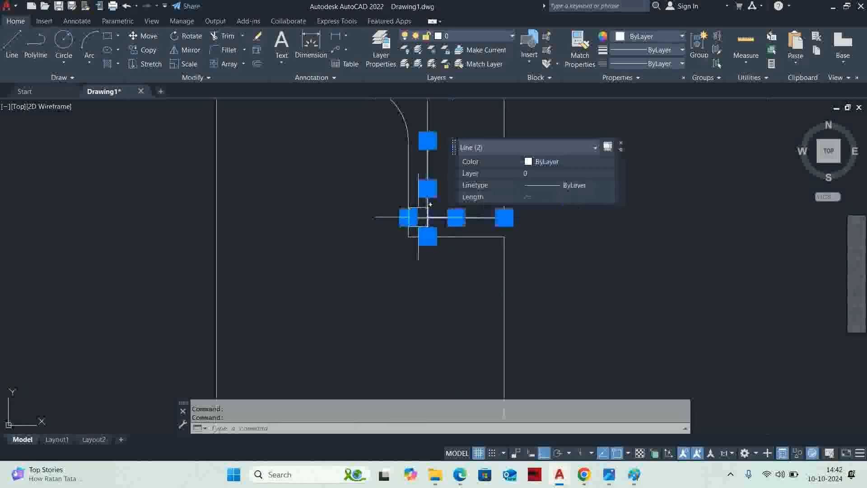
middle_drag(421, 217, 372, 283)
key(Delete)
scroll(374, 277, down, 4)
scroll(420, 261, down, 4)
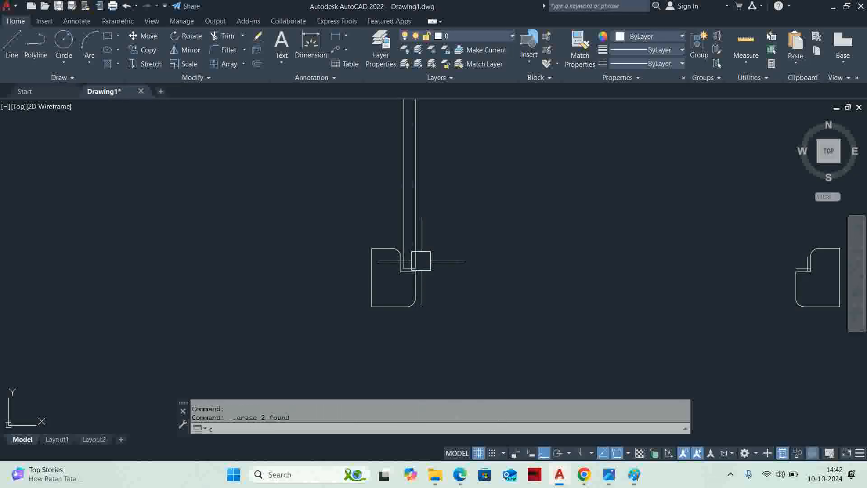
Draw the door swing circle centred on the new leaf's lower corner with its radius reaching the right profile's clearance line.
text(c)
key(Return)
scroll(349, 288, up, 5)
click(349, 289)
scroll(564, 280, down, 4)
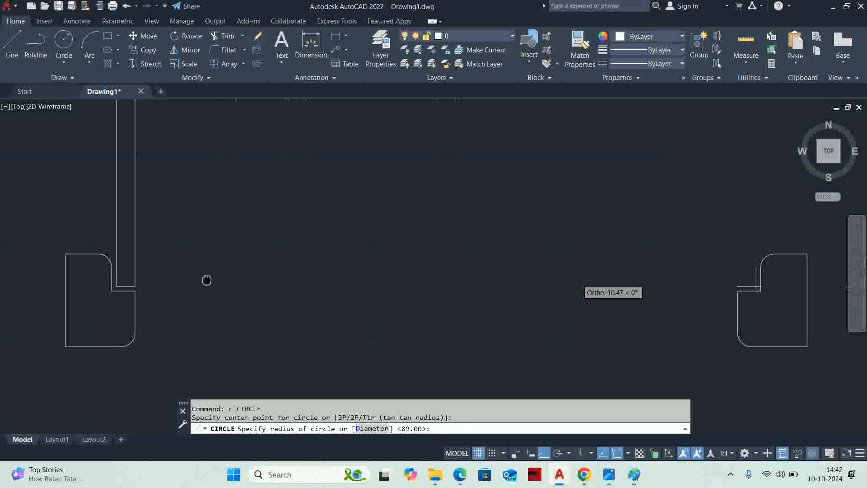
scroll(713, 285, up, 3)
scroll(633, 293, down, 3)
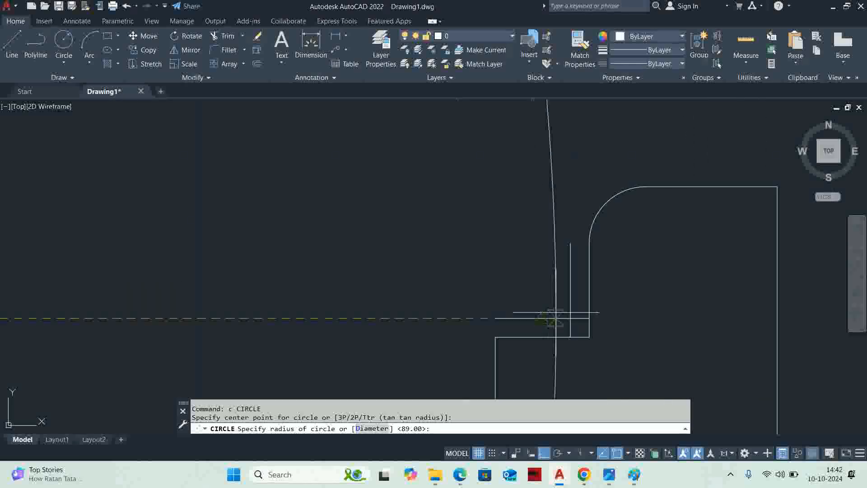
key(Escape)
key(Escape)
Trim the swing circle and the clearance guide lines where they meet at the right frame profile's rebate.
scroll(567, 293, up, 4)
scroll(534, 214, down, 4)
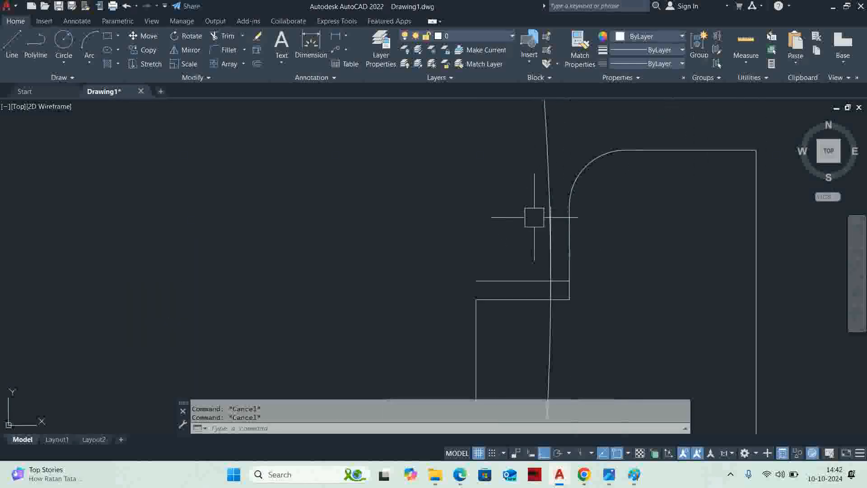
text(tr)
scroll(561, 282, up, 5)
key(Return)
scroll(508, 302, down, 4)
scroll(520, 305, up, 4)
scroll(535, 303, down, 5)
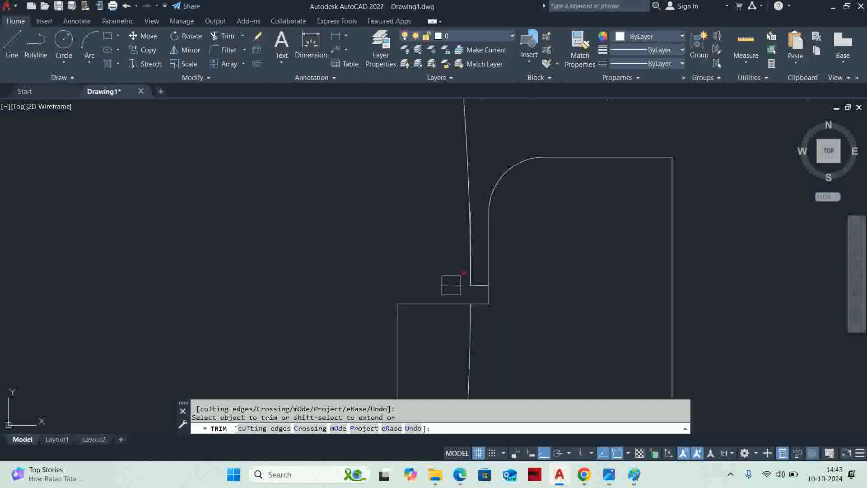
scroll(409, 242, up, 4)
scroll(457, 290, down, 2)
middle_drag(347, 182, 373, 257)
scroll(357, 206, up, 5)
scroll(393, 214, down, 5)
middle_drag(395, 209, 364, 314)
Move the original leaf, handle and swing arc upward clear of the new leaf and erase them.
key(Escape)
text(m)
key(Return)
middle_drag(409, 238, 443, 286)
click(443, 287)
click(304, 142)
key(Return)
click(276, 263)
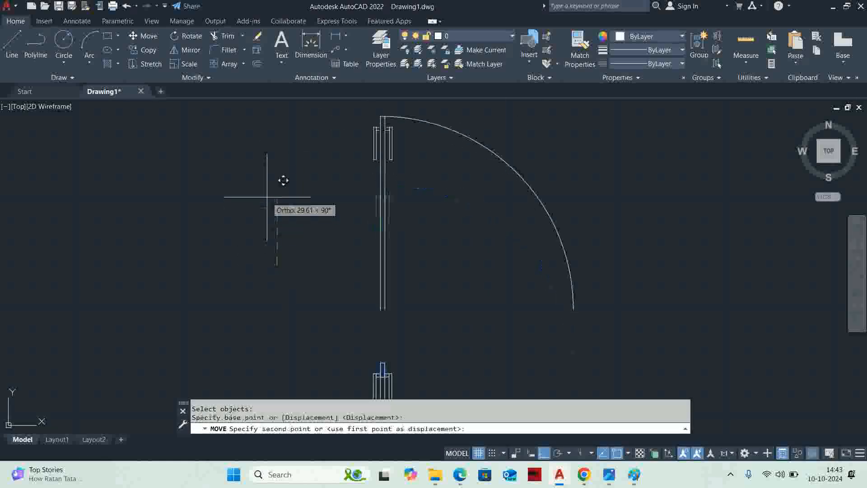
middle_drag(267, 199, 280, 298)
scroll(280, 298, down, 3)
click(289, 219)
key(Escape)
key(Escape)
click(509, 289)
click(354, 229)
key(Delete)
Erase the short line crossing the new door leaf between the two handle halves.
scroll(360, 254, down, 3)
scroll(358, 180, up, 3)
scroll(347, 251, up, 3)
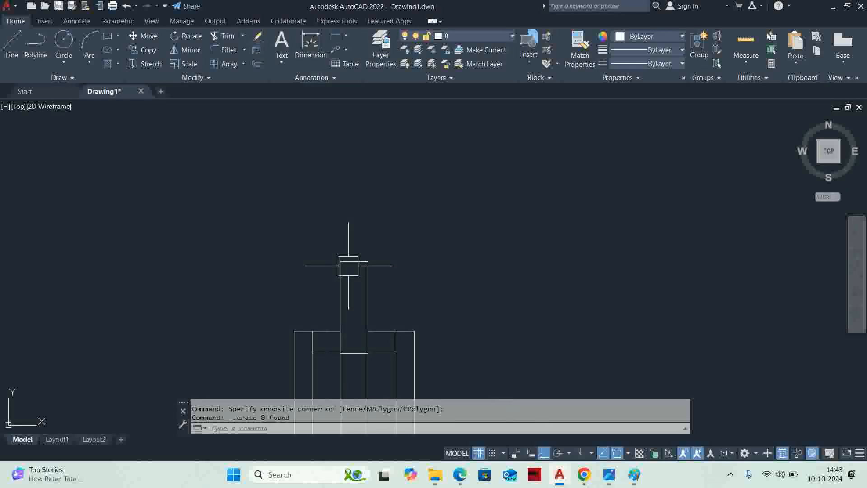
scroll(360, 253, up, 2)
click(357, 267)
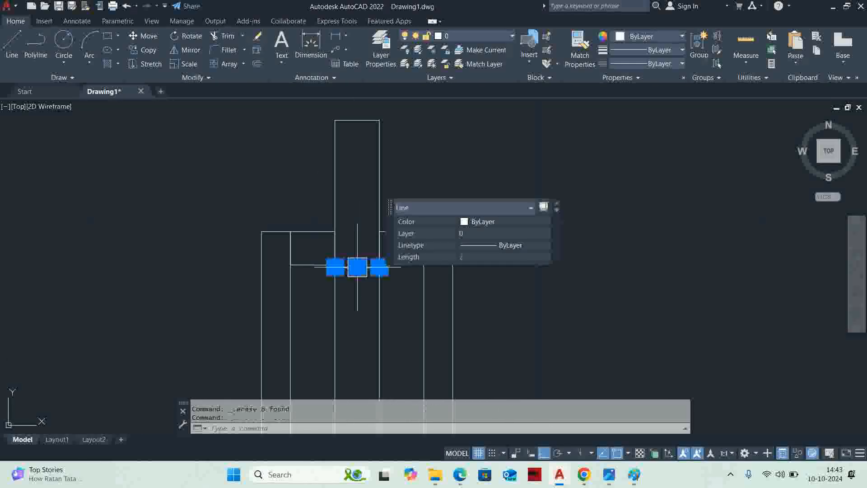
key(Delete)
scroll(443, 217, down, 4)
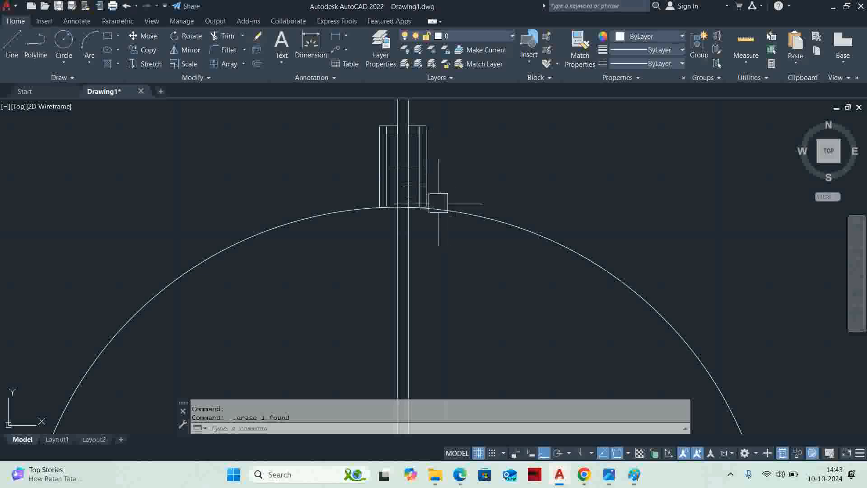
Move the door handle 20 units down along the leaf so it sits inside the swing circle.
scroll(447, 214, down, 1)
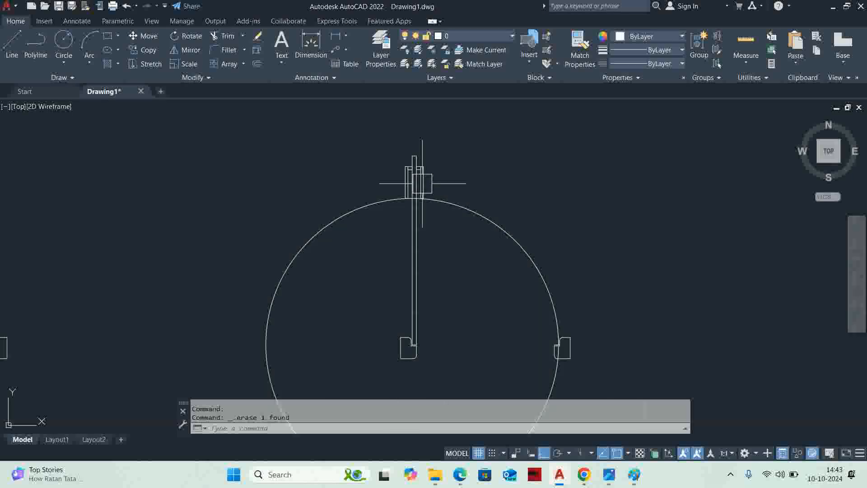
scroll(422, 184, up, 4)
key(Return)
click(366, 155)
click(528, 364)
scroll(420, 140, up, 6)
click(430, 150)
scroll(429, 150, down, 8)
key(Return)
click(493, 132)
text(20)
key(Return)
key(Escape)
Trim the leaf's excess length above the swing circle and reduce the circle to the quarter arc between leaf and right frame.
scroll(447, 217, up, 4)
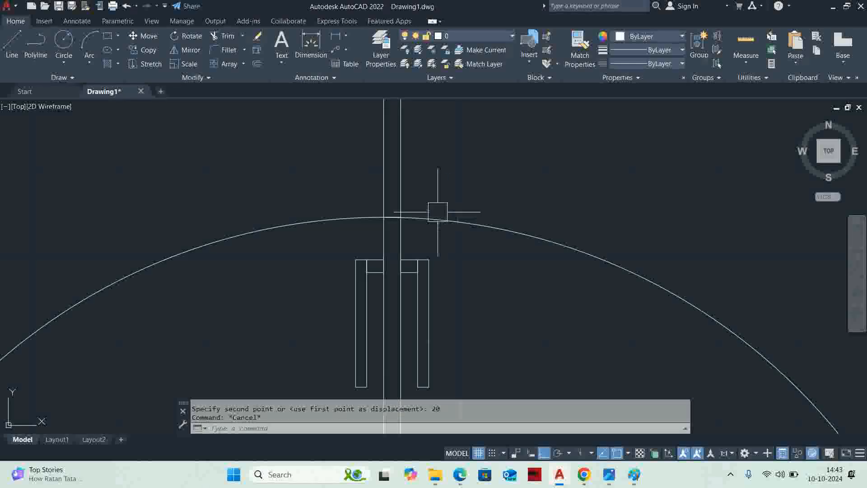
text(tr)
key(Return)
mouse_move(454, 179)
mouse_down()
mouse_move(316, 174)
mouse_move(225, 286)
mouse_move(366, 224)
mouse_move(316, 196)
mouse_up()
scroll(393, 212, up, 4)
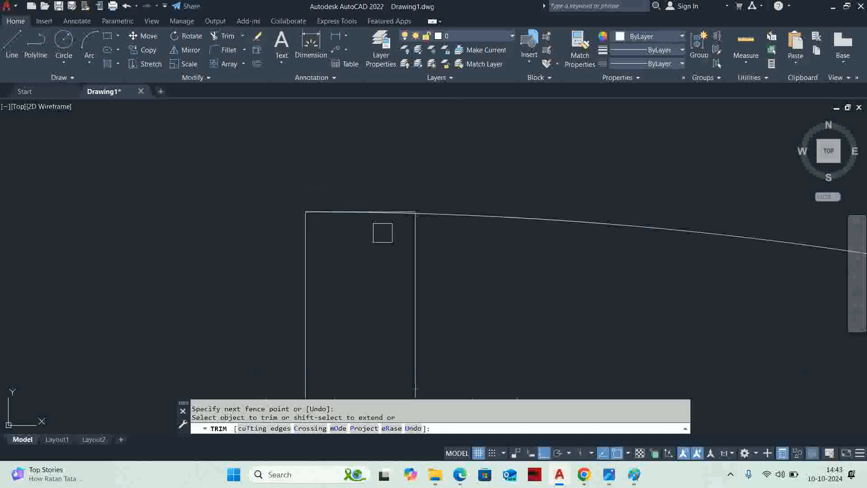
scroll(398, 222, down, 8)
key(Escape)
key(Escape)
Make the whole narrower door a block named 2, with its base point at the left frame profile's lower-left corner.
scroll(463, 212, up, 3)
text(b)
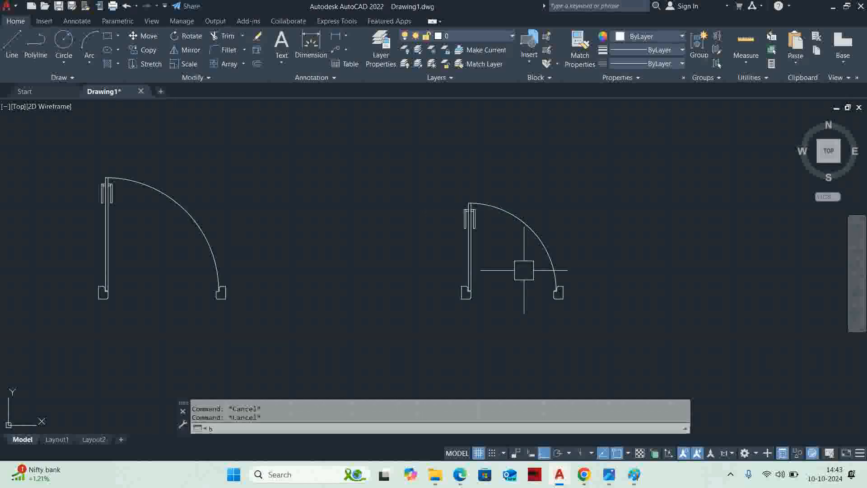
key(Return)
text(2)
click(559, 222)
click(397, 164)
click(572, 331)
right_click(556, 302)
click(447, 222)
scroll(460, 306, up, 5)
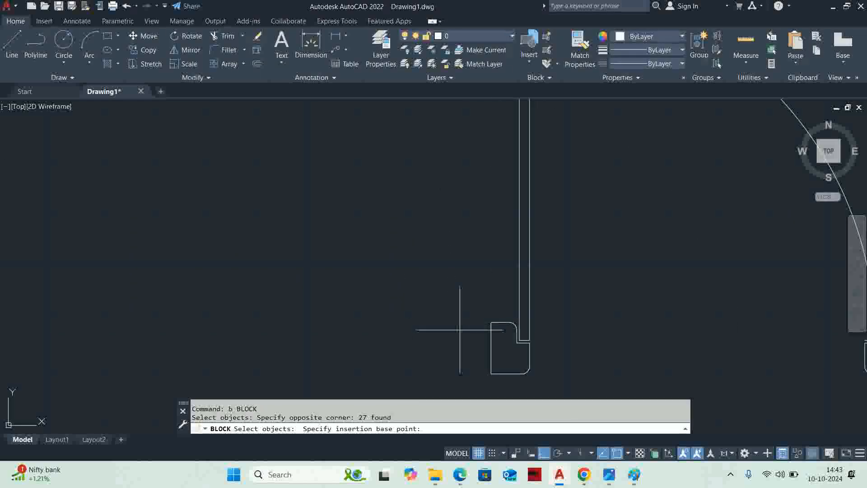
click(493, 376)
click(640, 358)
Move the narrower door block horizontally to the left, placing it close beside the wider door.
key(Escape)
key(Escape)
text(m)
key(Return)
click(546, 270)
right_click(545, 266)
click(495, 126)
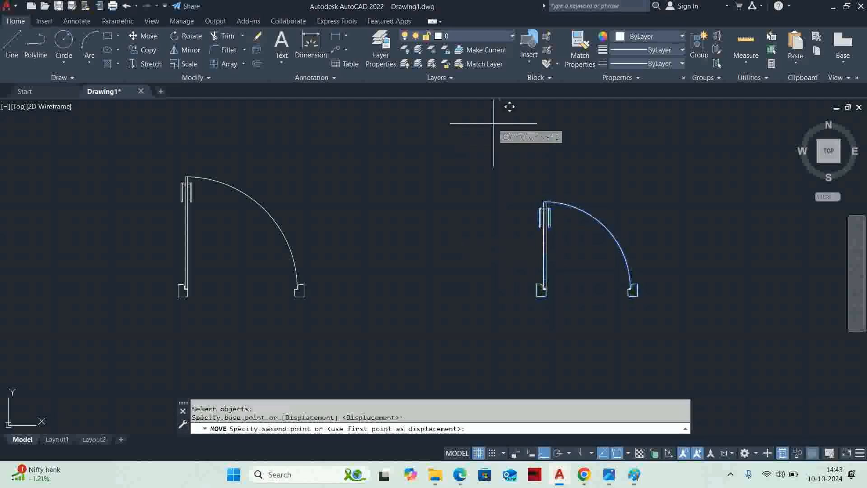
click(300, 170)
key(Escape)
key(Escape)
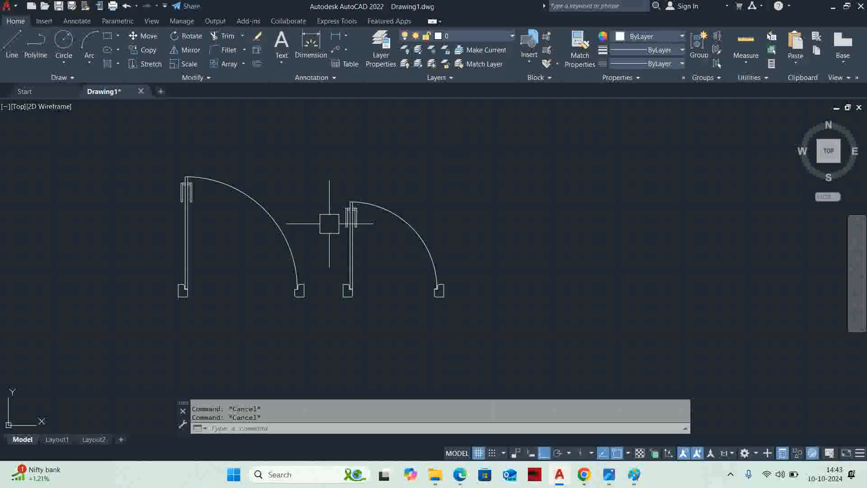
Switch to the Civil WB 013 image, examine the floor plan and the specifications for doors, openings and windows, and return to the drawing.
key(alt+Tab)
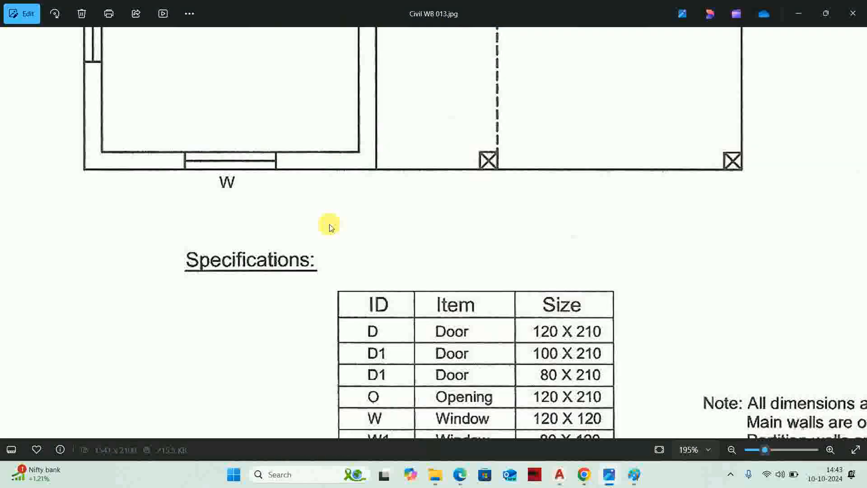
scroll(331, 217, down, 5)
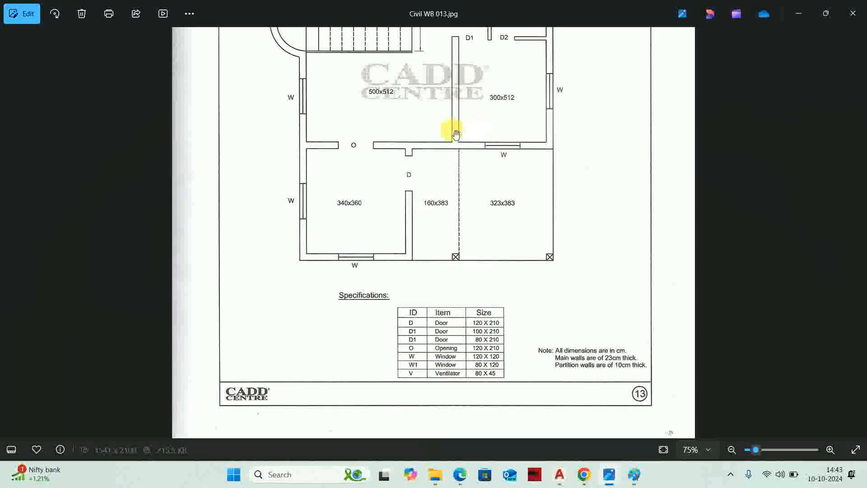
drag(451, 128, 439, 202)
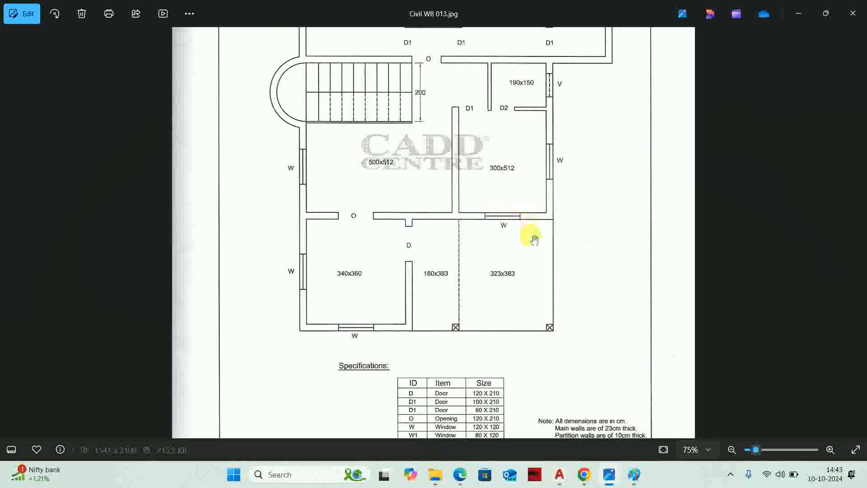
scroll(519, 271, down, 2)
scroll(497, 352, up, 2)
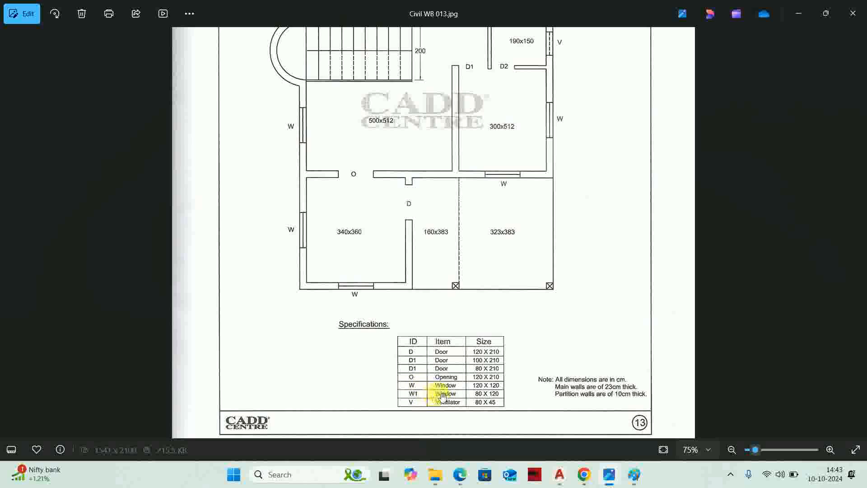
scroll(578, 230, up, 2)
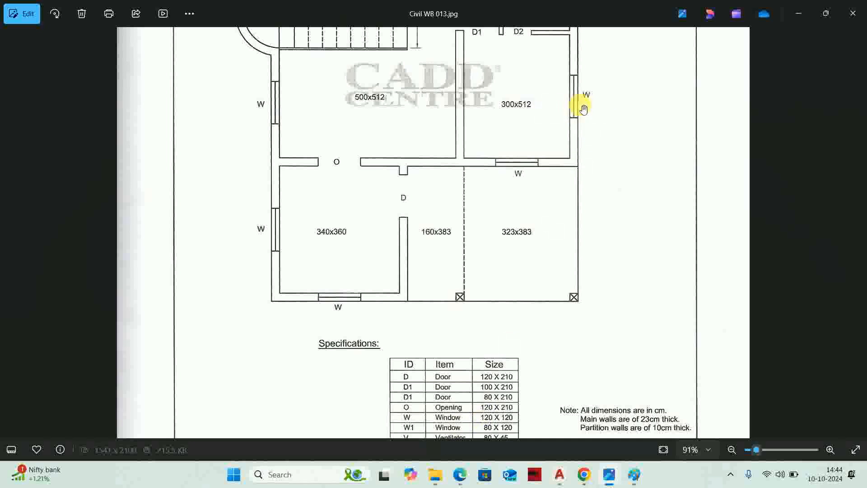
scroll(579, 121, down, 5)
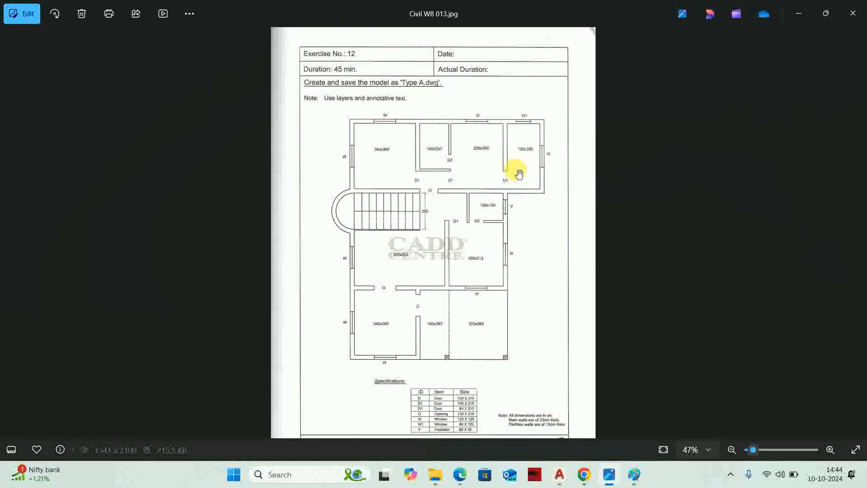
click(856, 8)
key(F5)
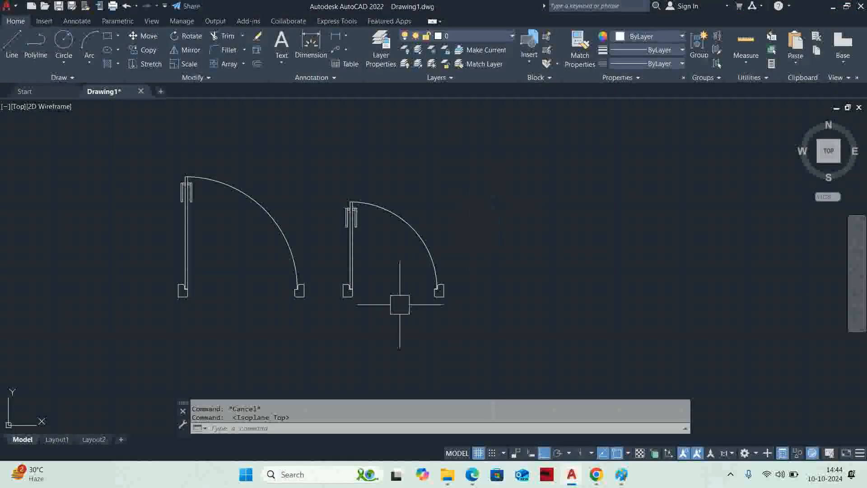